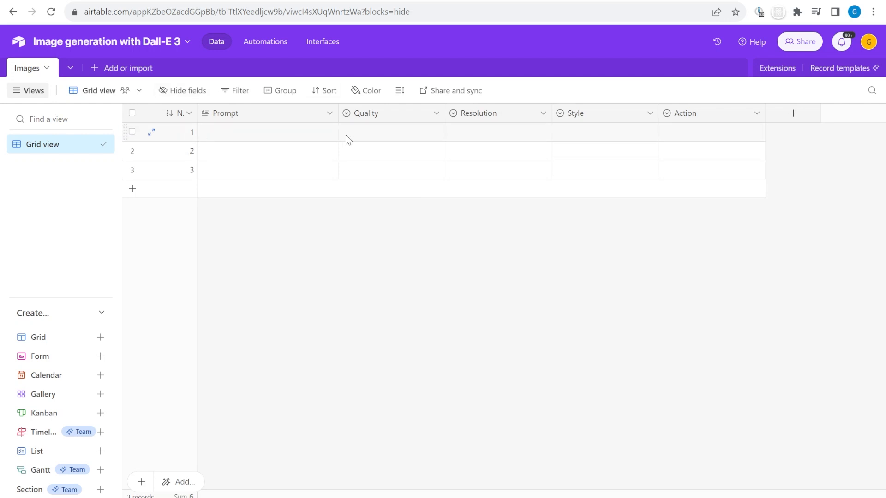
Inspect the Prompt field settings and row 1's Quality options without changing anything
{"action": "left_click", "coordinate": [306, 132]}
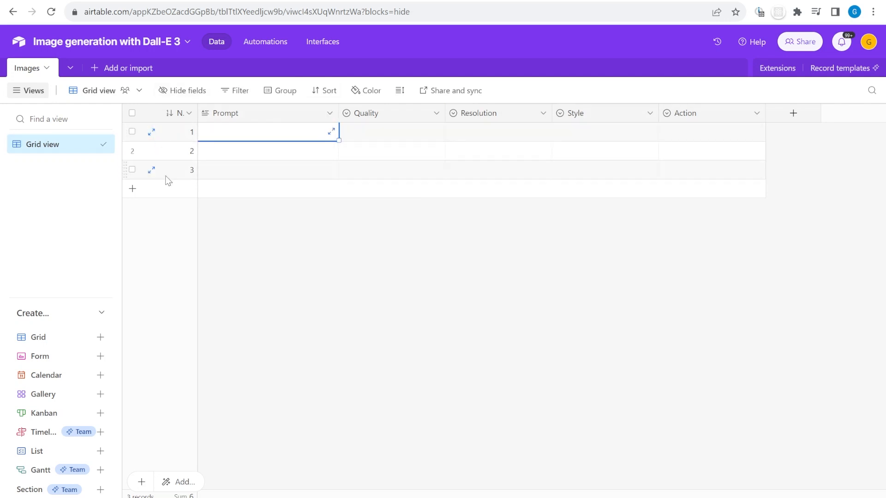
{"action": "double_click", "coordinate": [280, 113]}
{"action": "key", "text": "Escape"}
{"action": "left_click", "coordinate": [366, 133]}
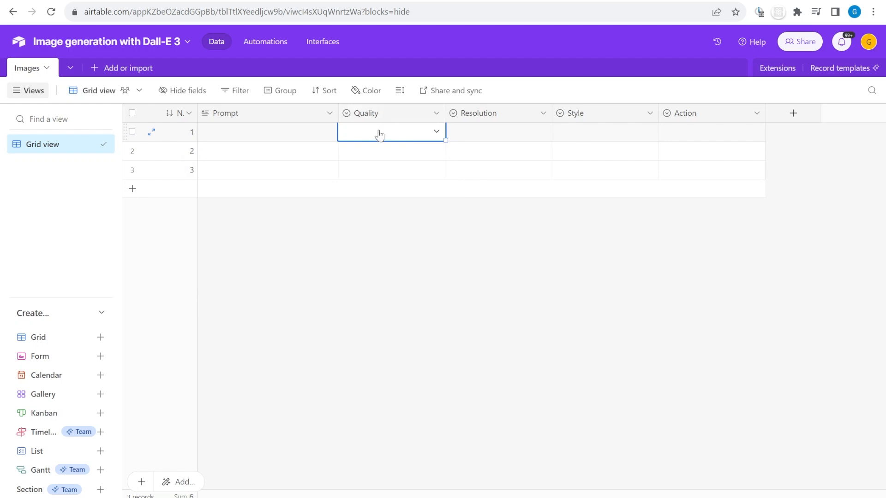
{"action": "left_click", "coordinate": [380, 135]}
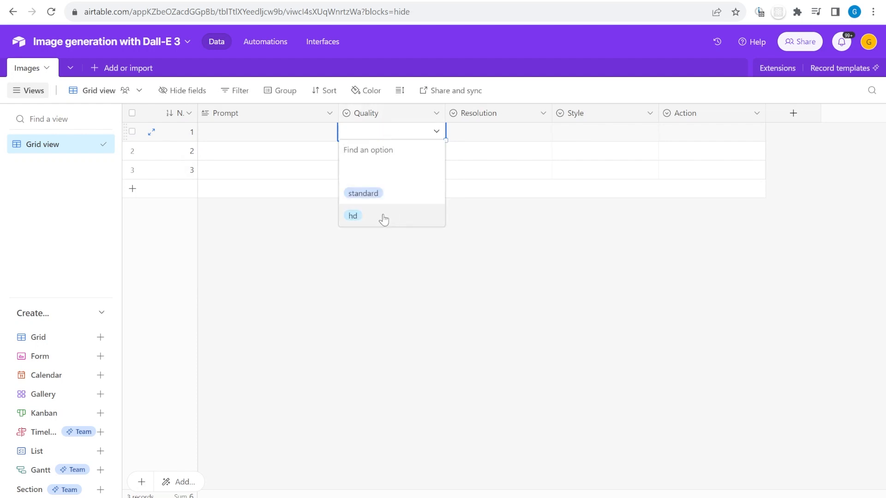
{"action": "left_click", "coordinate": [463, 136]}
{"action": "left_click", "coordinate": [409, 138]}
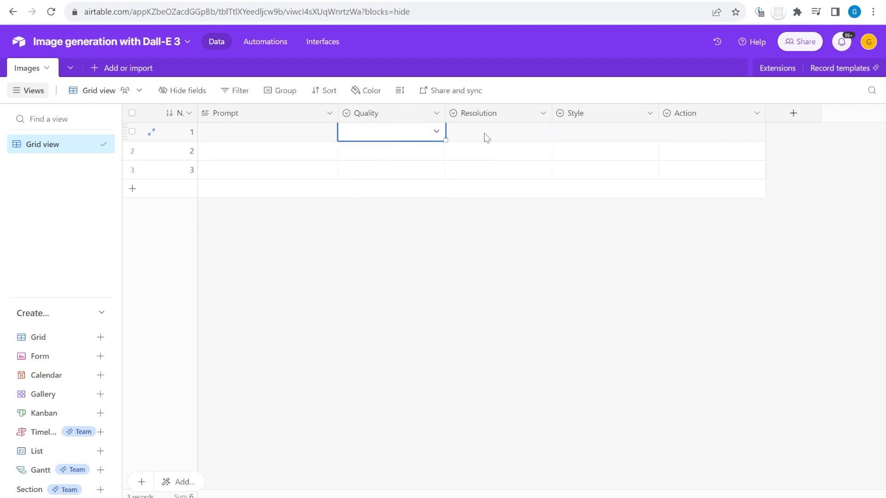
Look over row 1's Resolution, Style and Action options without choosing any
{"action": "left_click", "coordinate": [510, 136]}
{"action": "left_click", "coordinate": [534, 134]}
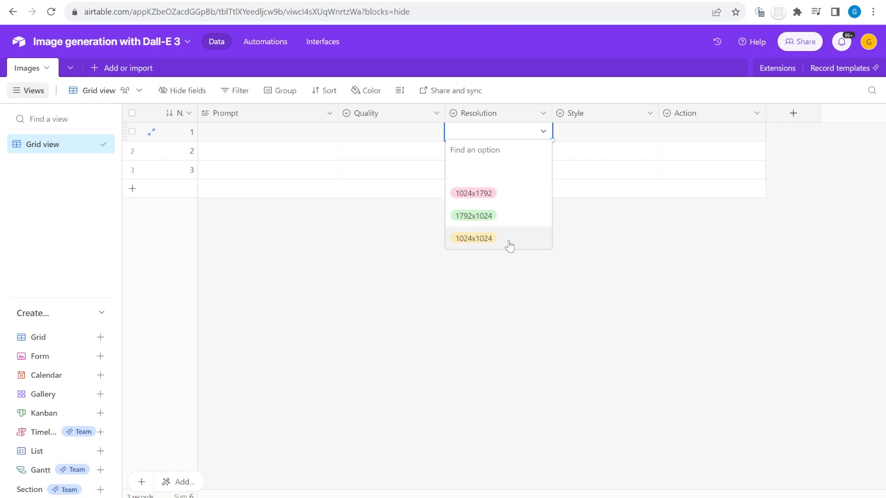
{"action": "left_click", "coordinate": [602, 137]}
{"action": "left_click", "coordinate": [603, 137]}
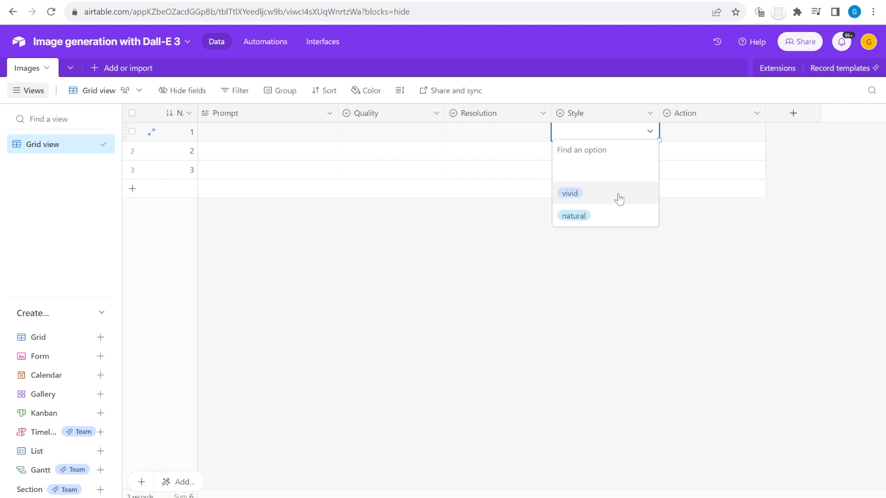
{"action": "left_click", "coordinate": [701, 135]}
{"action": "left_click", "coordinate": [703, 134]}
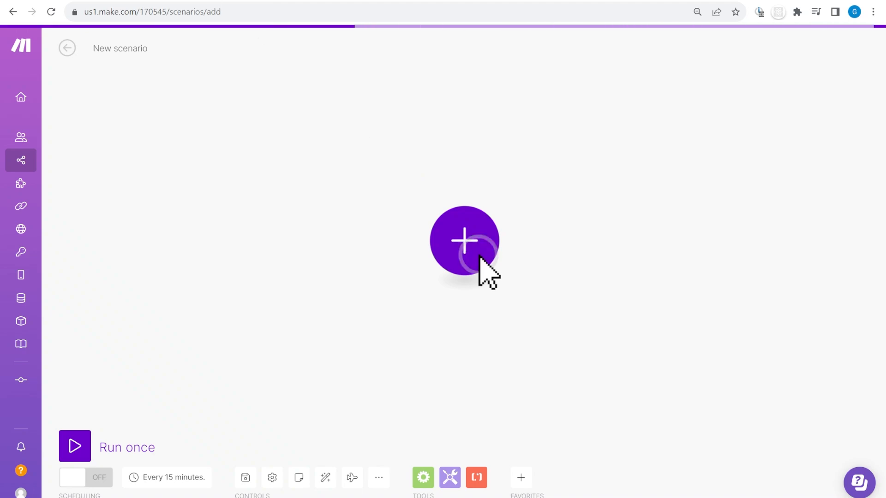
{"action": "left_click", "coordinate": [311, 134]}
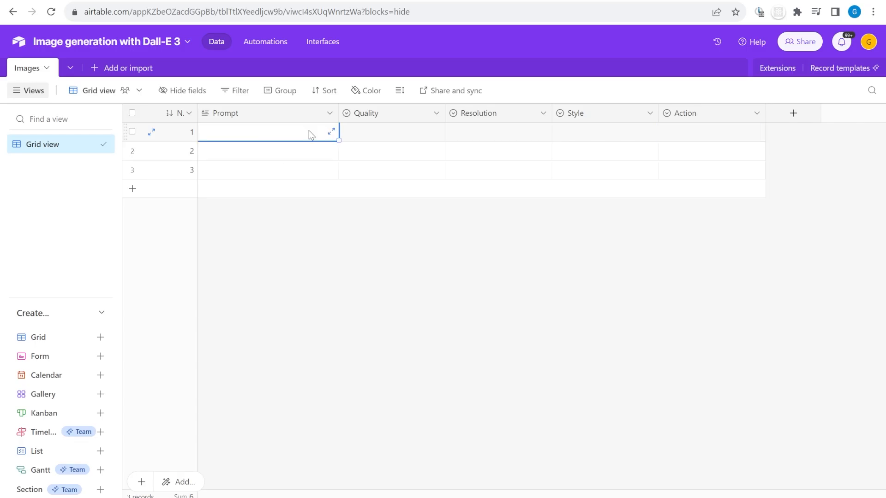
Enter the prompt 'Image of an AI Tool that creates images' in row 1 and make rows tall
{"action": "left_click", "coordinate": [310, 133]}
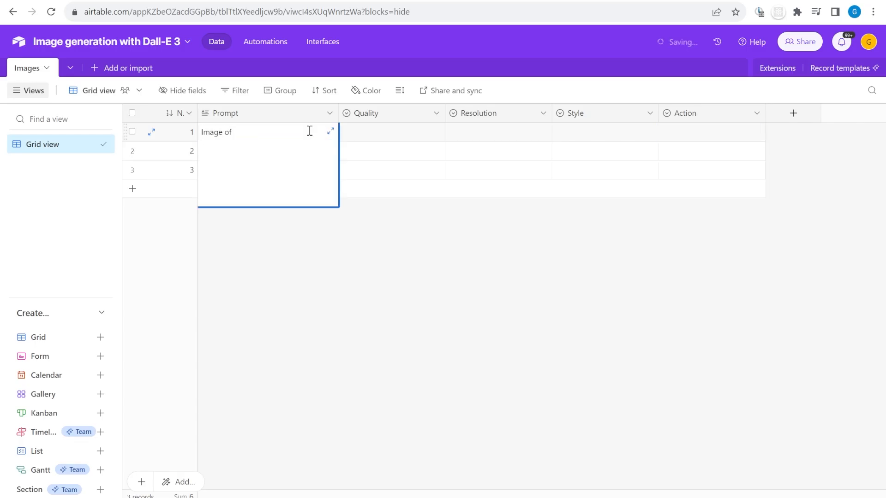
{"action": "type", "text": "Image of an AI Tool that creates image"}
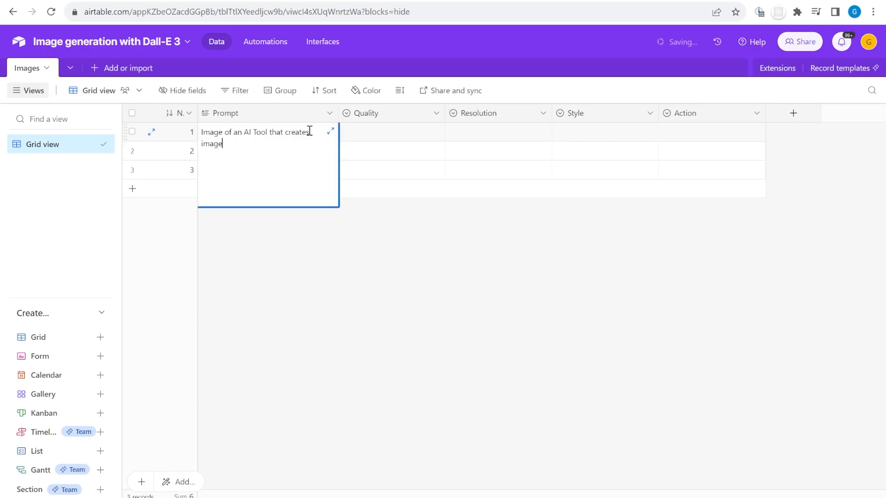
{"action": "left_click", "coordinate": [399, 90]}
{"action": "left_click", "coordinate": [424, 166]}
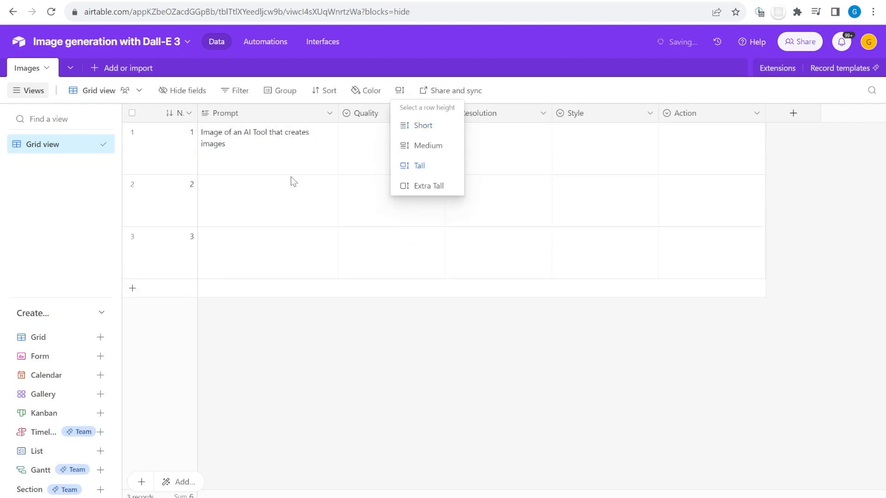
{"action": "left_click", "coordinate": [281, 165]}
Set row 1's Quality to standard and Resolution to 1024x1024, moving 1024x1024 to the top of the options
{"action": "left_click", "coordinate": [407, 152]}
{"action": "left_click", "coordinate": [410, 152]}
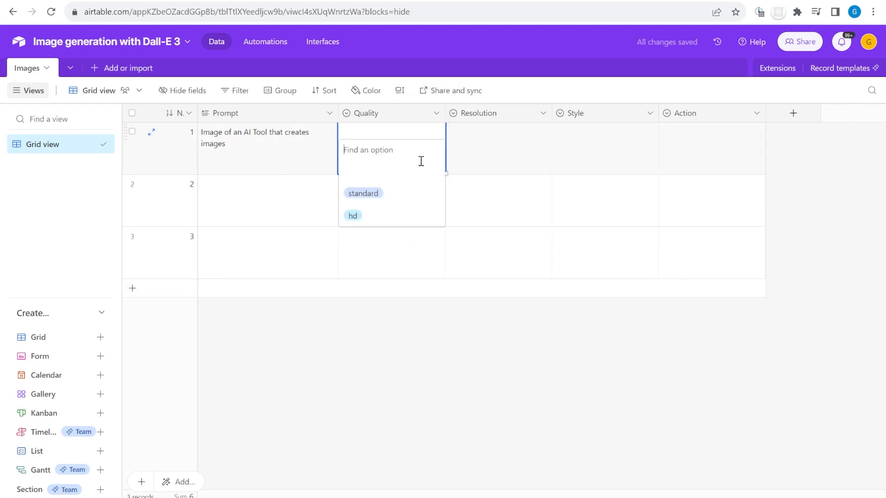
{"action": "left_click", "coordinate": [409, 194]}
{"action": "left_click", "coordinate": [487, 156]}
{"action": "left_click", "coordinate": [487, 156]}
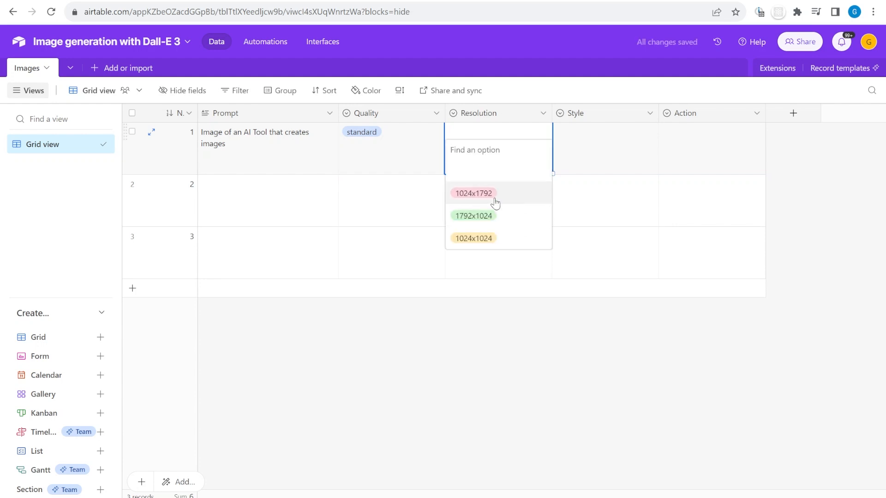
{"action": "left_click", "coordinate": [512, 238]}
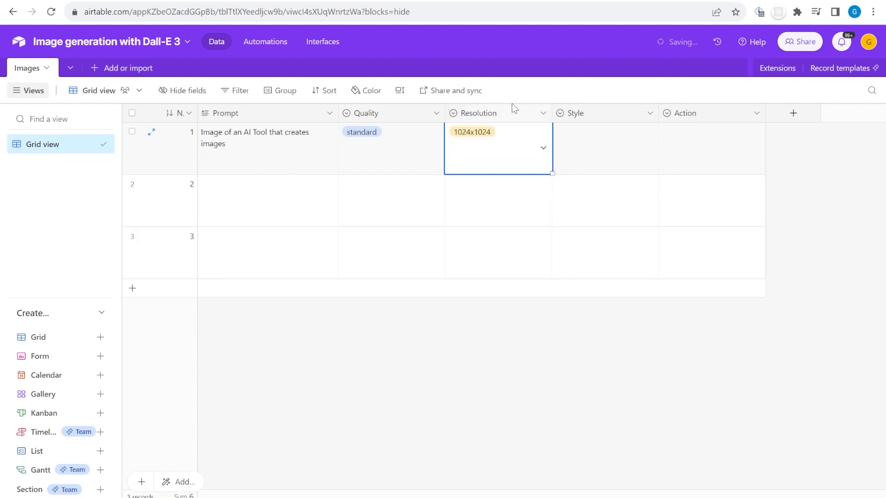
{"action": "double_click", "coordinate": [512, 112]}
{"action": "left_click_drag", "start_coordinate": [365, 296], "coordinate": [368, 253]}
{"action": "left_click", "coordinate": [563, 395]}
Set row 1's Style to natural
{"action": "left_click", "coordinate": [571, 162]}
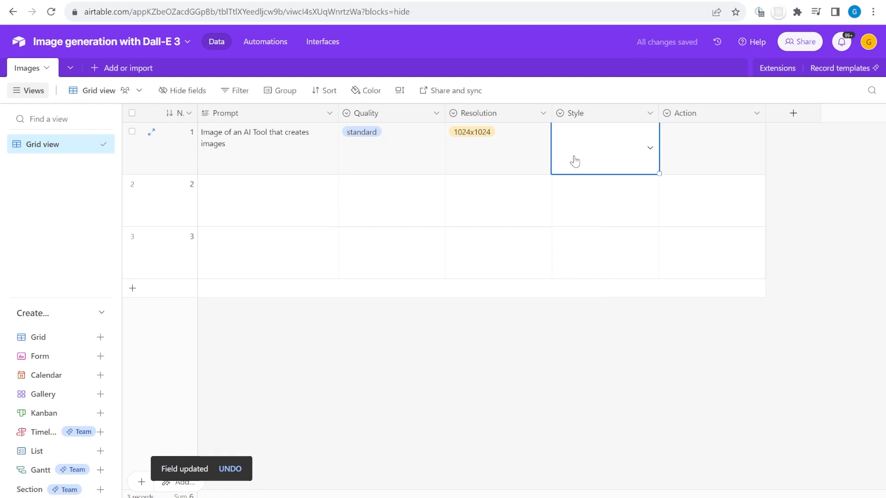
{"action": "left_click", "coordinate": [571, 162]}
{"action": "left_click", "coordinate": [619, 214]}
{"action": "left_click", "coordinate": [715, 155]}
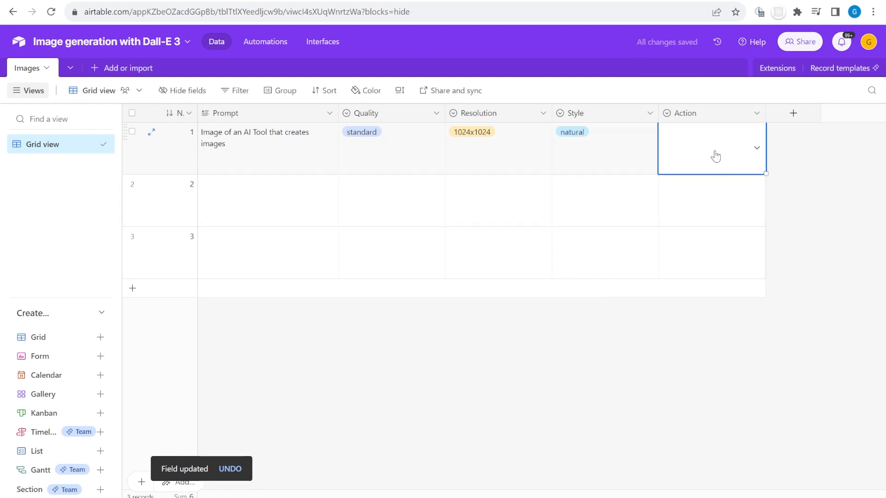
Create a new automation triggered when a record matches conditions
{"action": "left_click", "coordinate": [274, 48], "text": "ctrl"}
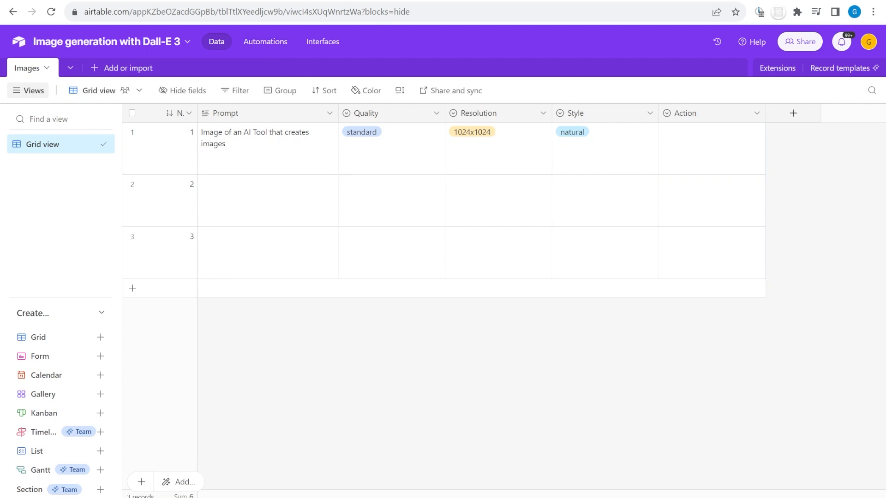
{"action": "key", "text": "ctrl+Tab"}
{"action": "left_click", "coordinate": [555, 152]}
{"action": "left_click", "coordinate": [565, 179]}
Name the automation 'Starting Dall-e model' and trigger it on Images records where Action is Generate Image
{"action": "left_click", "coordinate": [274, 73]}
{"action": "type", "text": "Starting Dall-e model"}
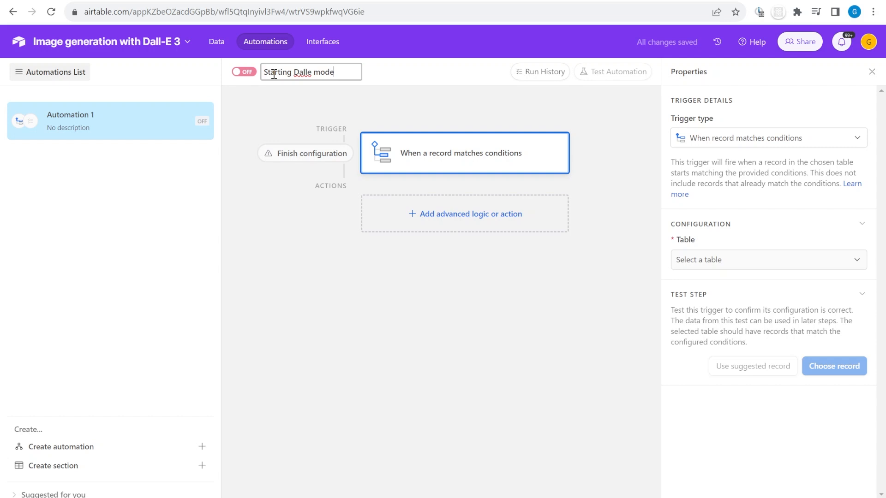
{"action": "left_click", "coordinate": [385, 75]}
{"action": "left_click", "coordinate": [720, 260]}
{"action": "left_click", "coordinate": [692, 301]}
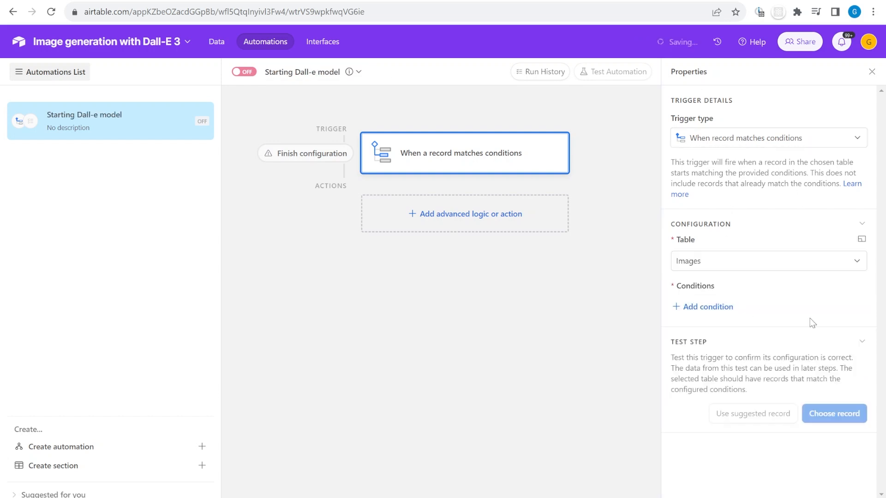
{"action": "left_click", "coordinate": [684, 307]}
{"action": "left_click", "coordinate": [722, 312]}
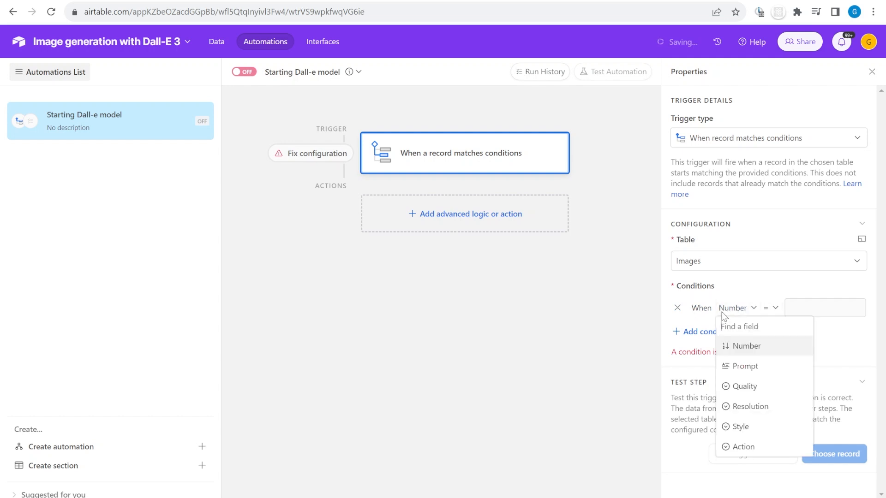
{"action": "left_click", "coordinate": [748, 446]}
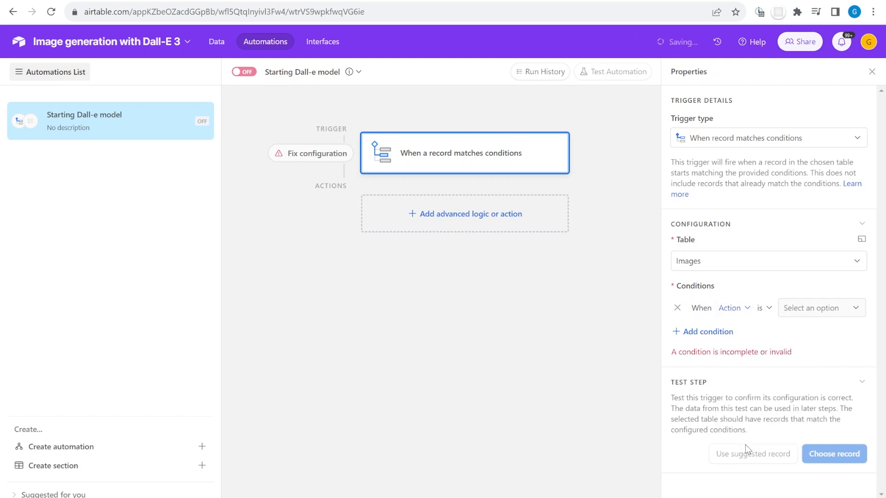
{"action": "left_click", "coordinate": [817, 309]}
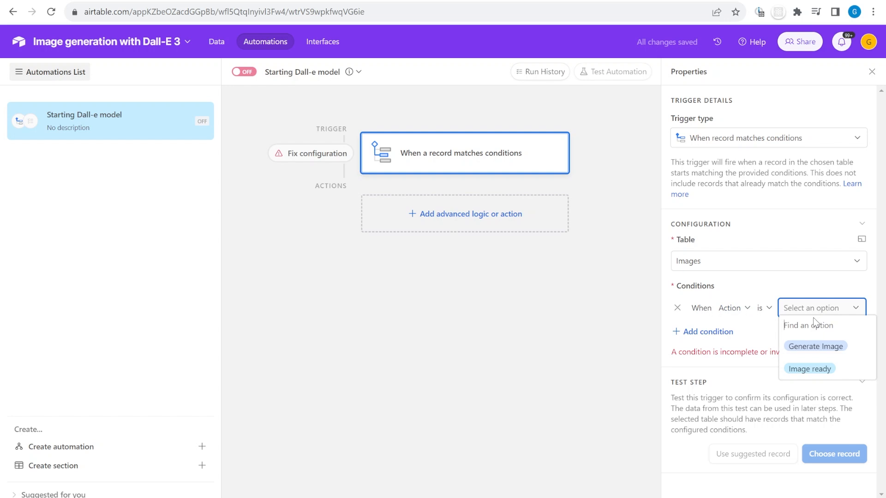
{"action": "left_click", "coordinate": [820, 347]}
Set row 1's Action to Generate Image and test the trigger with record 1
{"action": "left_click", "coordinate": [832, 448]}
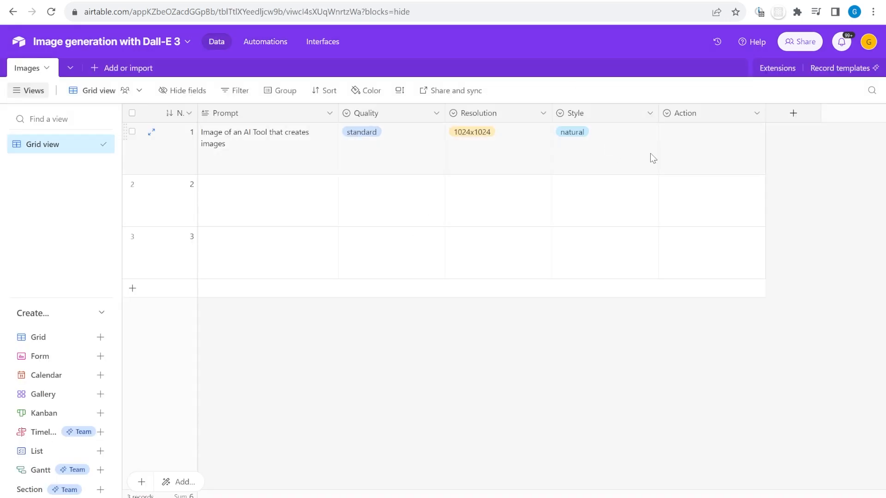
{"action": "left_click", "coordinate": [671, 144]}
{"action": "left_click", "coordinate": [707, 152]}
{"action": "left_click", "coordinate": [696, 193]}
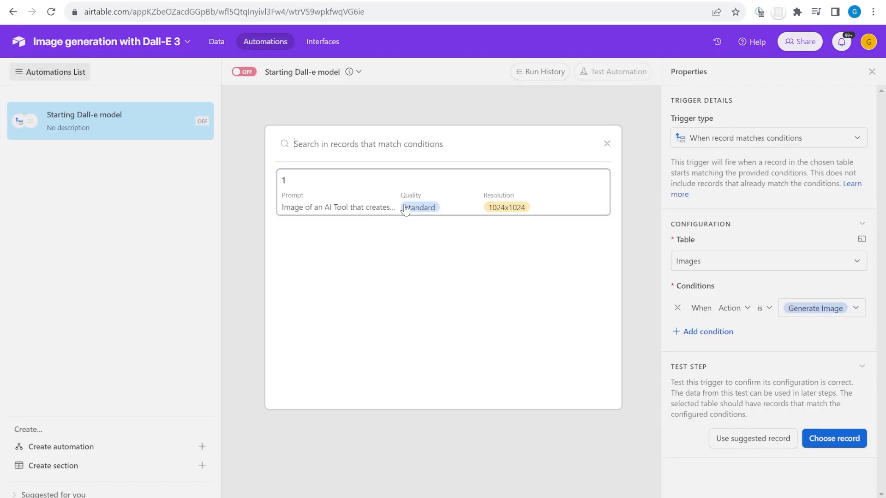
{"action": "left_click", "coordinate": [437, 202]}
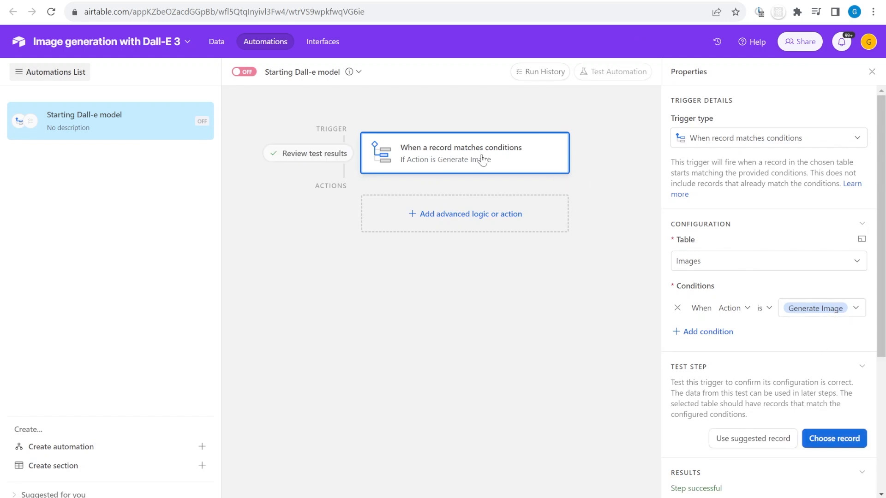
{"action": "left_click", "coordinate": [433, 220]}
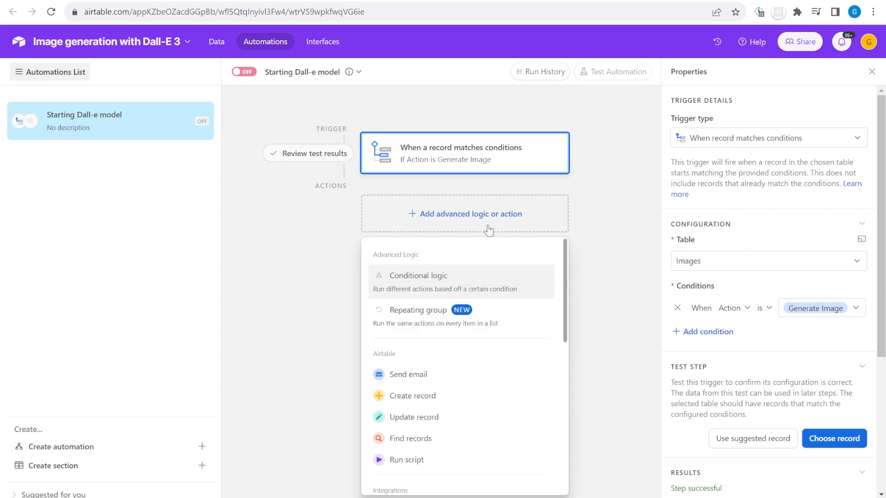
Add a Run script action after the trigger and open its starter code
{"action": "scroll", "coordinate": [461, 378], "scroll_direction": "down", "scroll_amount": 3}
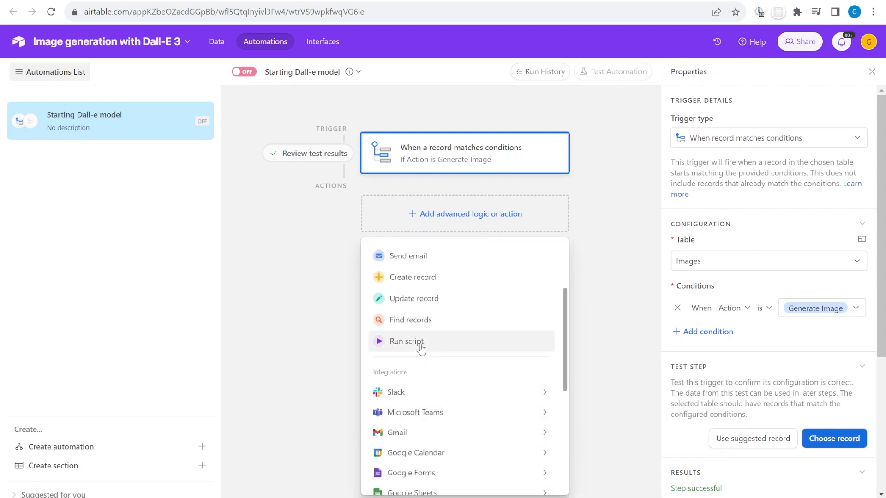
{"action": "left_click", "coordinate": [433, 350]}
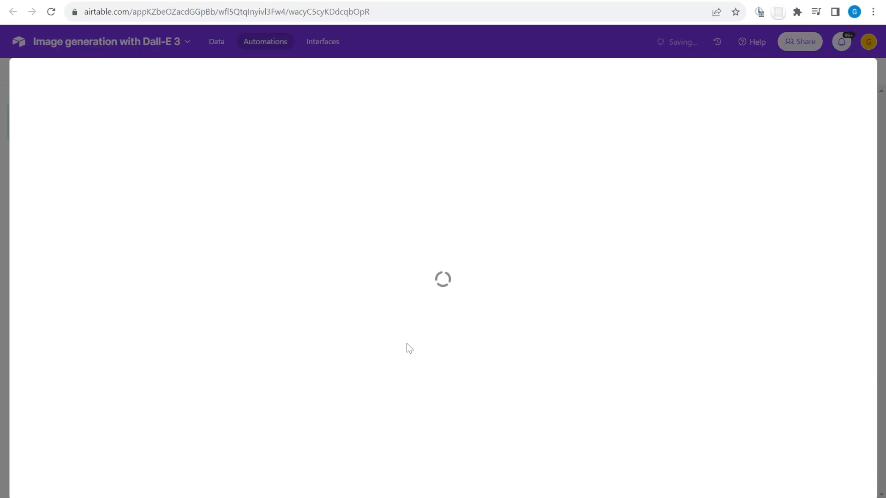
{"action": "left_click", "coordinate": [424, 154]}
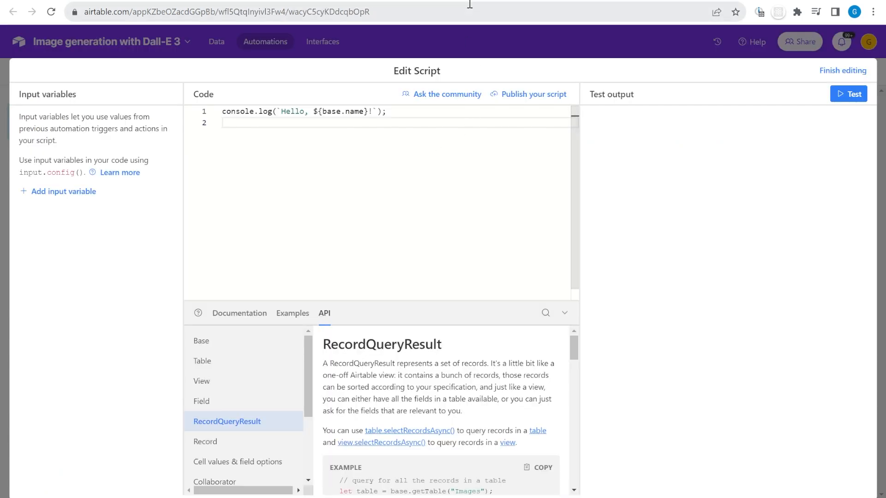
{"action": "left_click", "coordinate": [473, 1]}
Copy the Medium article's webhook script and paste it over the default Airtable script code
{"action": "scroll", "coordinate": [498, 206], "scroll_direction": "down", "scroll_amount": 7}
{"action": "scroll", "coordinate": [498, 205], "scroll_direction": "down", "scroll_amount": 20}
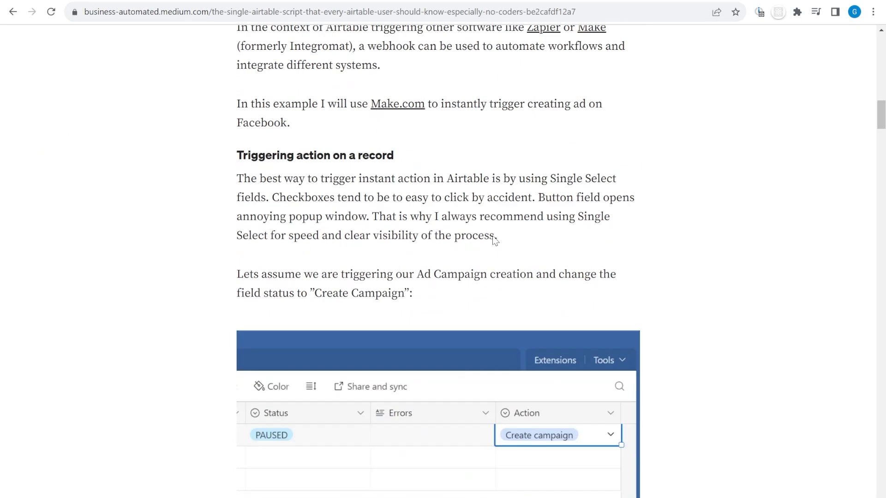
{"action": "scroll", "coordinate": [493, 272], "scroll_direction": "up", "scroll_amount": 4}
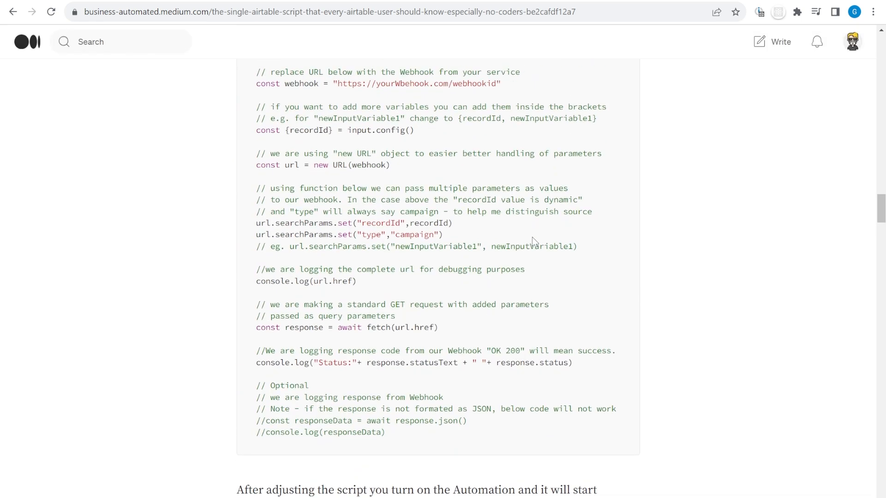
{"action": "scroll", "coordinate": [420, 425], "scroll_direction": "up", "scroll_amount": 1}
{"action": "left_click_drag", "start_coordinate": [385, 493], "coordinate": [248, 126]}
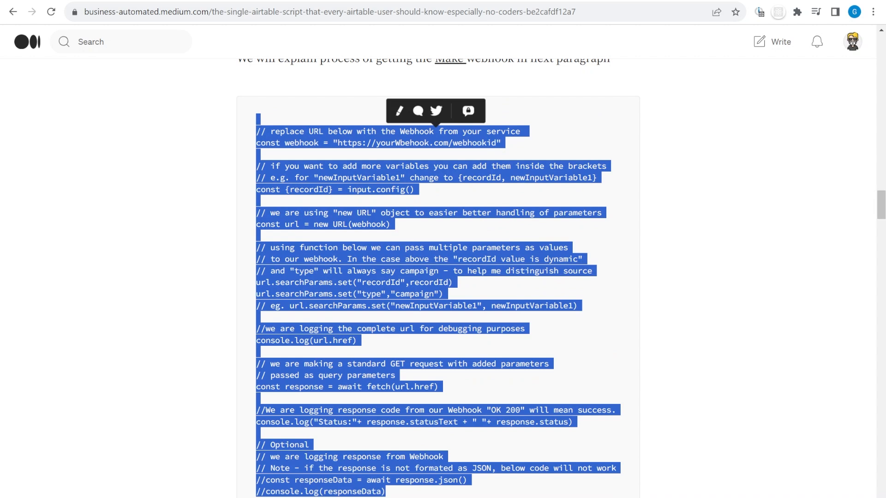
{"action": "left_click", "coordinate": [371, 1]}
{"action": "left_click_drag", "start_coordinate": [309, 198], "coordinate": [186, 69]}
{"action": "type", "text": "// replace URL below with the Webhook from your service  const webhook = \"https://yourWbehook.com/webhookid\"  // if you want to add more variables you can add them inside the brackets // e.g. for \"newInputVariable1\" change to {recordId, newInputVariable1} const {recordId} = input.config()  // we are using \"new URL\" object to easier better handling of parameters const url = new URL(webhook)  // using function below we can pass multiple parameters as values // to our webhook. In the case above the \"recordId value is dynamic\" // and \"type\" will always say campaign - to help me distinguish source url.searchParams.set(\"recordId\",recordId) url.searchParams.set(\"type\",\"campaign\") // eg. url.searchParams.set(\"newInputVariable1\", newInputVariable1)  //we are logging the complete url for debugging purposes console.log(url.href)  // we are making a standard GET request with added parameters // passed as query parameters const response = await fetch(url.href)  //We are logging response code from our Webhook \"OK 200\" will mean success. console.log(\"Status:\"+ response.statusText + \" \"+ response.status)  // Optional // we are logging response from Webhook // Note - if the response is not formated as JSON, below code will not work //const responseData = await response.json() //console.log(responseData)"}
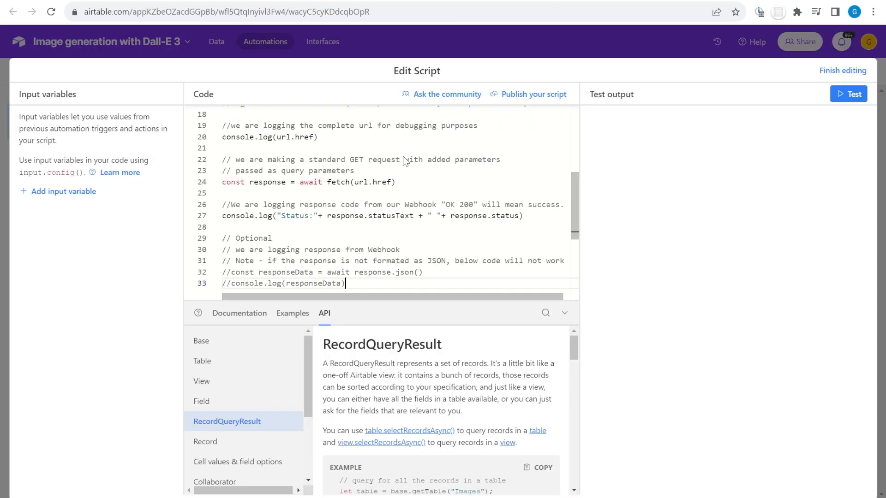
Add a script input variable named recordId whose value is the Airtable record ID
{"action": "scroll", "coordinate": [404, 160], "scroll_direction": "up", "scroll_amount": 5}
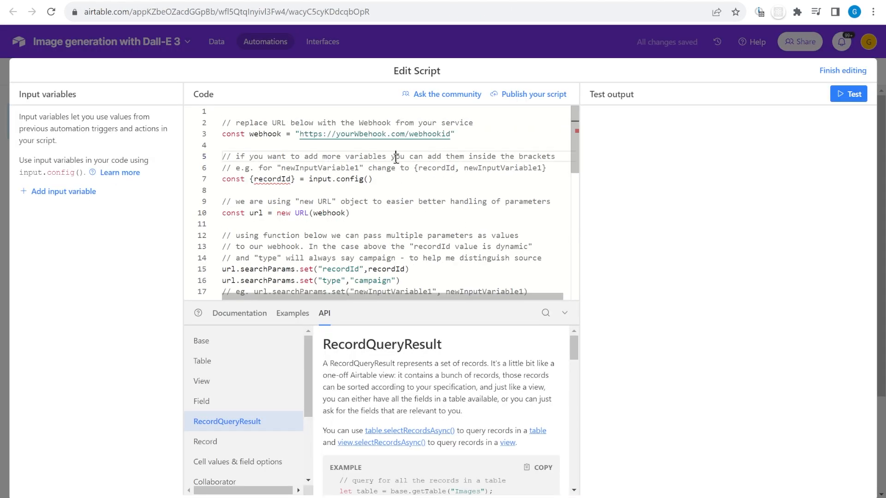
{"action": "left_click", "coordinate": [448, 132]}
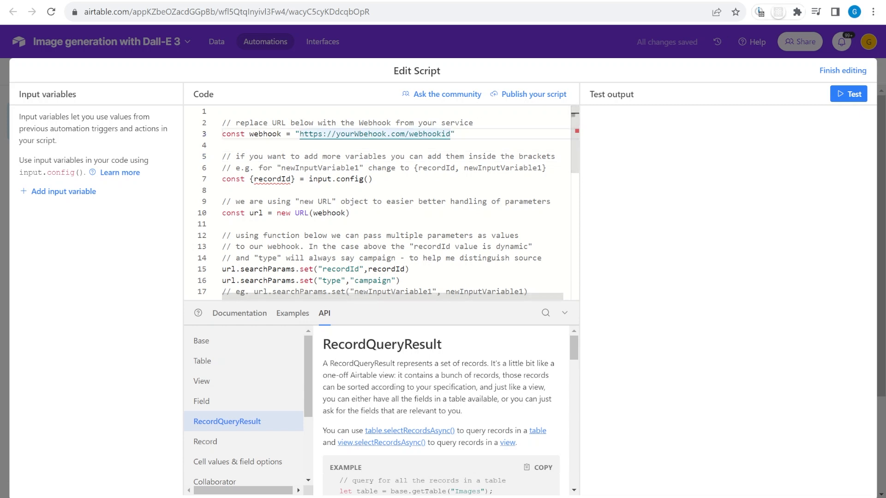
{"action": "double_click", "coordinate": [273, 180]}
{"action": "key", "text": "ctrl+c"}
{"action": "left_click", "coordinate": [63, 191]}
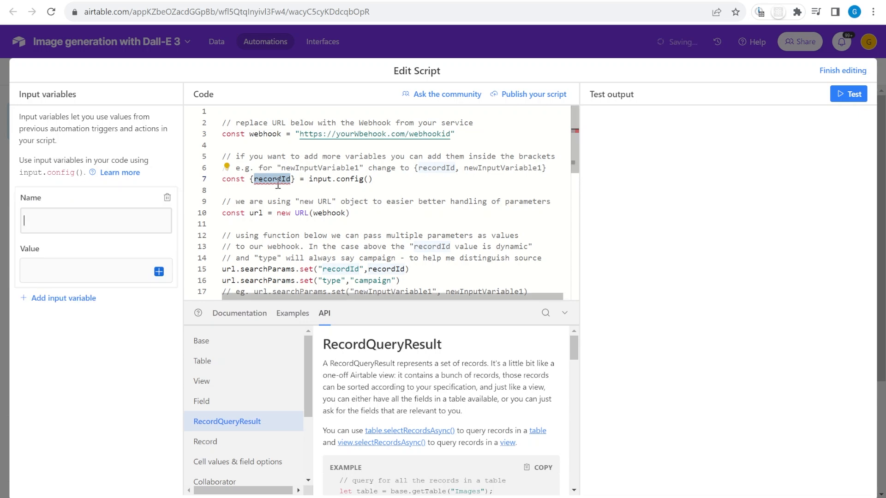
{"action": "left_click", "coordinate": [59, 218]}
{"action": "key", "text": "ctrl+v"}
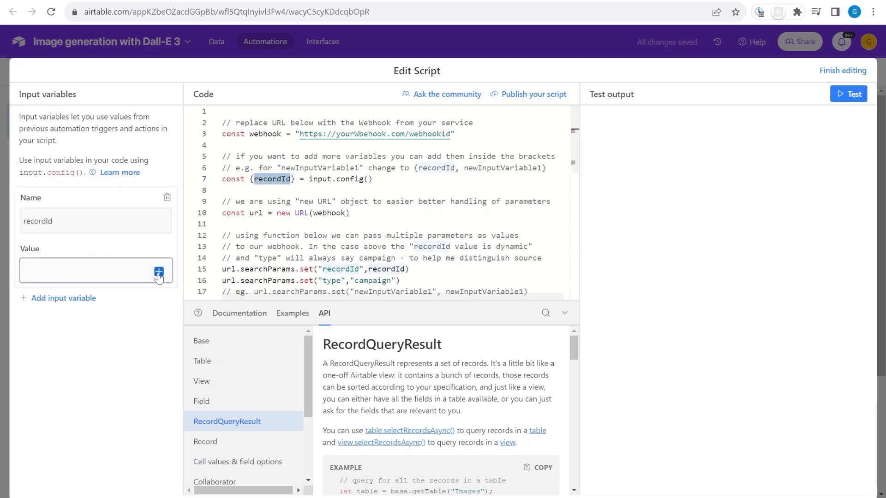
{"action": "left_click", "coordinate": [166, 272]}
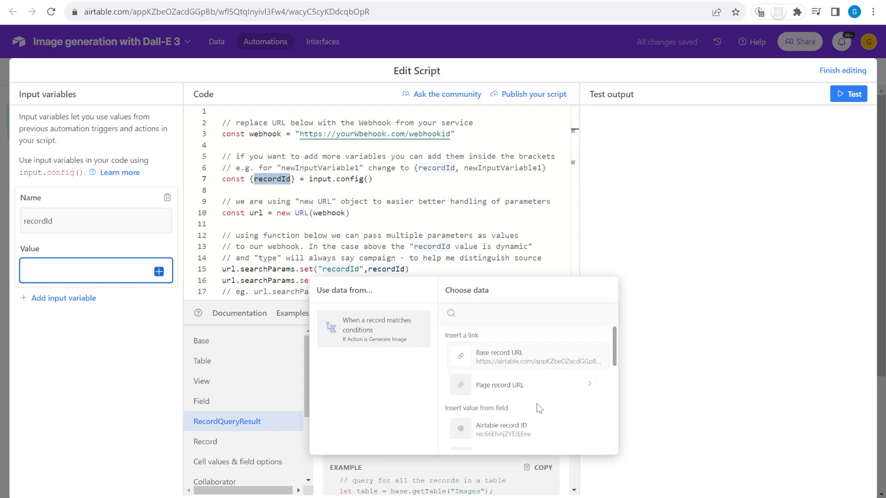
{"action": "left_click", "coordinate": [521, 438]}
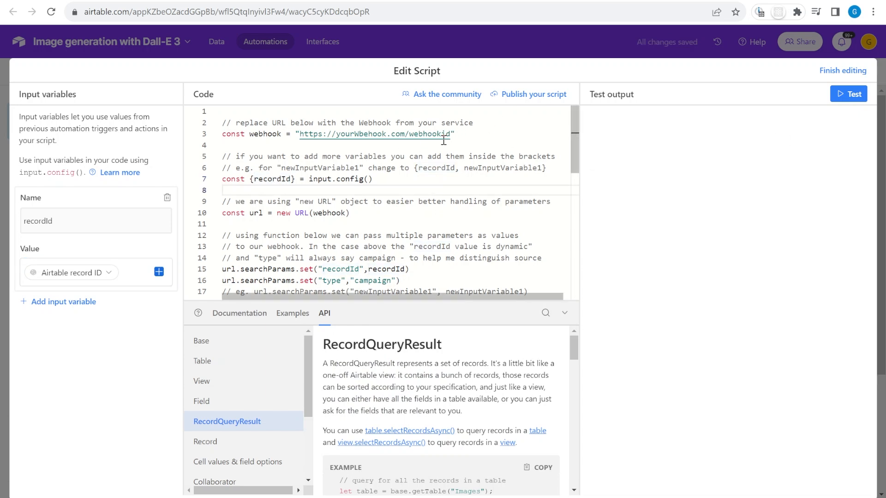
{"action": "left_click_drag", "start_coordinate": [452, 135], "coordinate": [304, 133]}
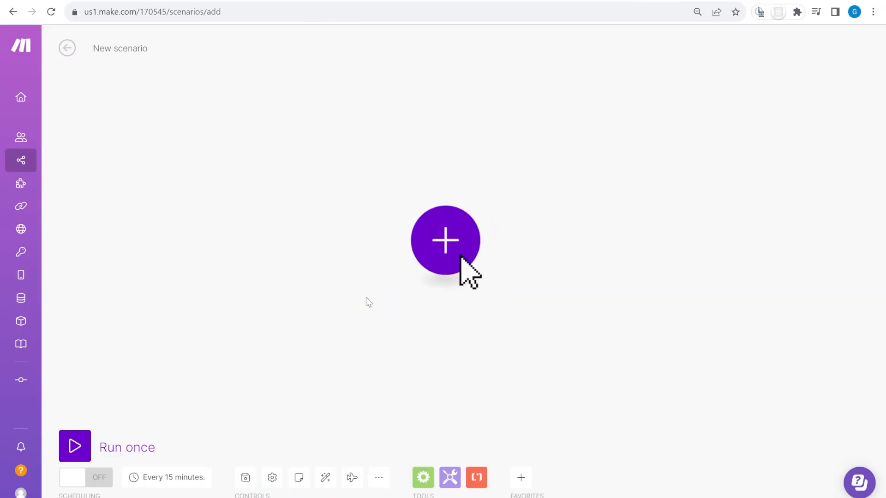
Add a Webhooks Custom webhook trigger with a new webhook named 'Dall-e 3 Webhook'
{"action": "left_click", "coordinate": [464, 240]}
{"action": "type", "text": "webhook"}
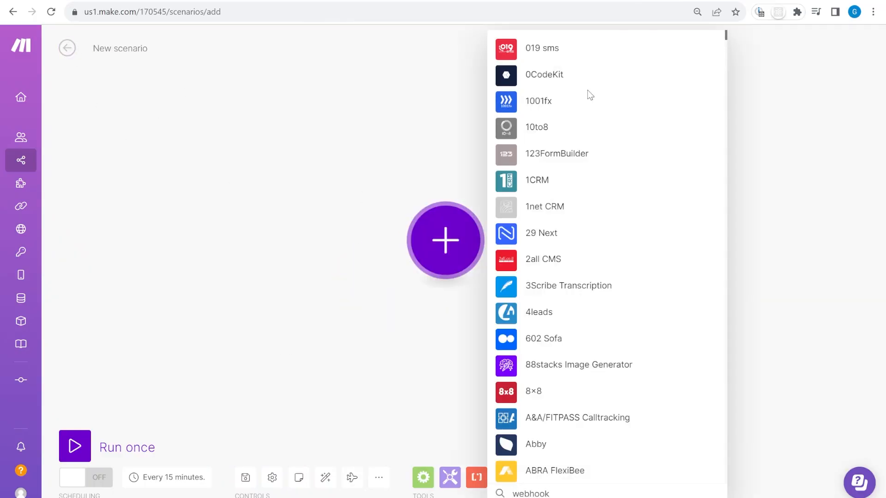
{"action": "left_click", "coordinate": [562, 51]}
{"action": "left_click", "coordinate": [510, 223]}
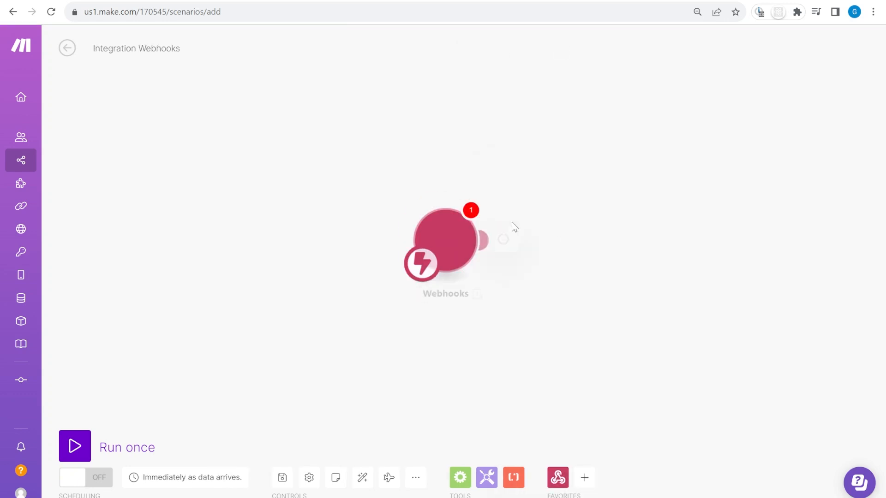
{"action": "key", "text": "ctrl+0"}
{"action": "left_click", "coordinate": [735, 235]}
{"action": "key", "text": "ctrl+a"}
{"action": "type", "text": "Dall-e 3 Webg=hook"}
{"action": "key", "text": "ctrl+a"}
{"action": "type", "text": "Dall-e 3 Webhook"}
{"action": "left_click_drag", "start_coordinate": [473, 181], "coordinate": [557, 182]}
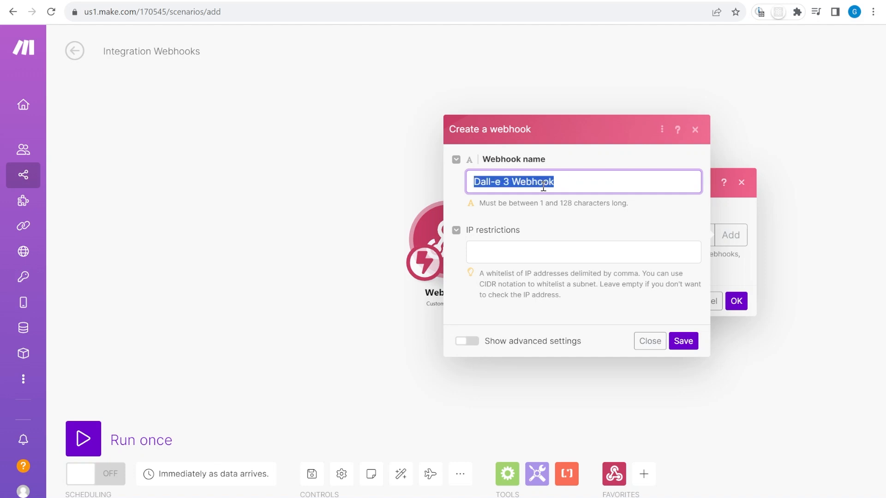
{"action": "left_click", "coordinate": [683, 340]}
Rename the scenario to 'Dall-e 3 scenario', copy the webhook address, and run it once to listen
{"action": "left_click", "coordinate": [151, 51]}
{"action": "type", "text": "Dall-e 3 Webhook"}
{"action": "key", "text": "BackSpace"}
{"action": "key", "text": "BackSpace"}
{"action": "key", "text": "BackSpace"}
{"action": "key", "text": "BackSpace"}
{"action": "key", "text": "BackSpace"}
{"action": "key", "text": "BackSpace"}
{"action": "key", "text": "BackSpace"}
{"action": "type", "text": "scenario"}
{"action": "left_click", "coordinate": [241, 55]}
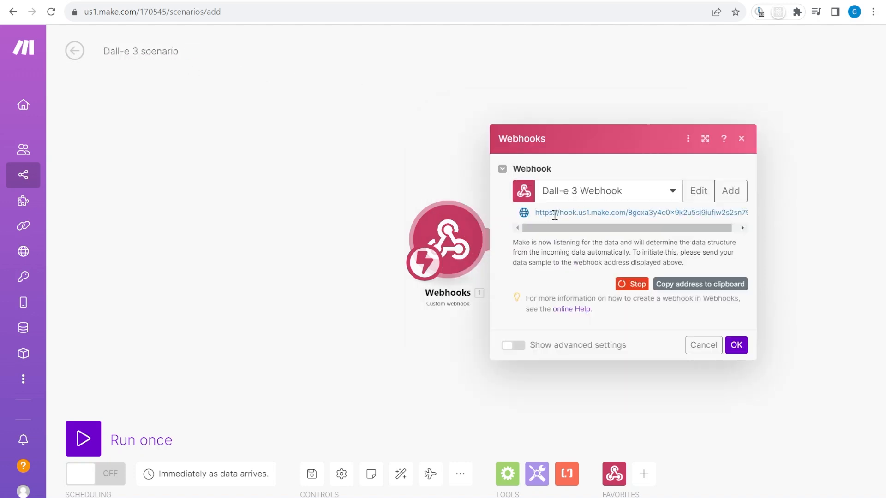
{"action": "left_click", "coordinate": [706, 285]}
{"action": "left_click", "coordinate": [737, 345]}
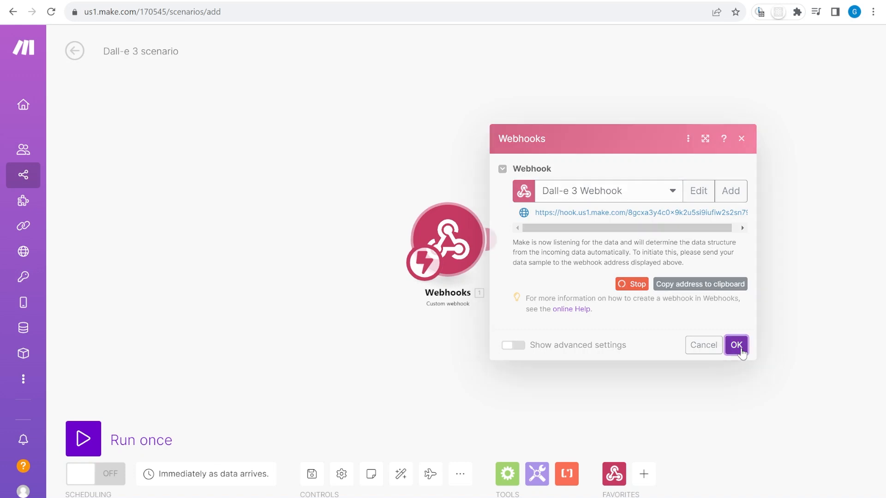
{"action": "left_click", "coordinate": [88, 440]}
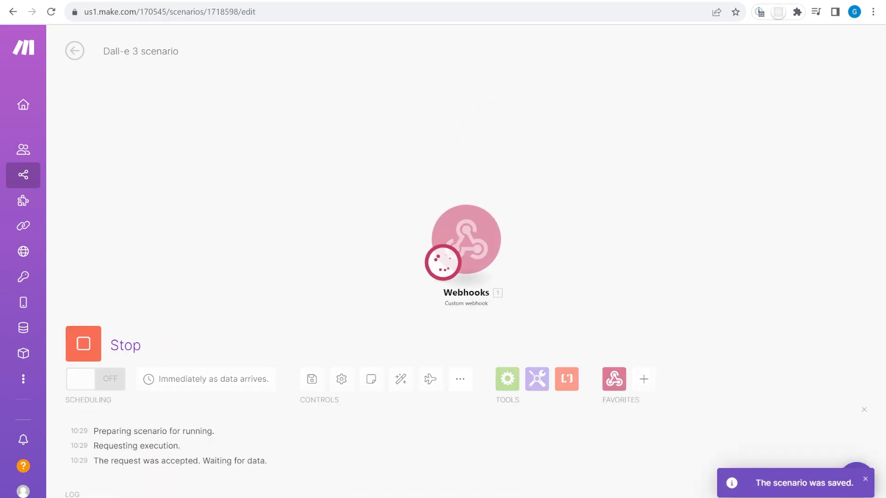
{"action": "left_click", "coordinate": [375, 0]}
{"action": "left_click", "coordinate": [487, 164]}
Replace the placeholder URL with the Make webhook address and test the script, getting Status OK 200
{"action": "left_click_drag", "start_coordinate": [452, 134], "coordinate": [309, 133]}
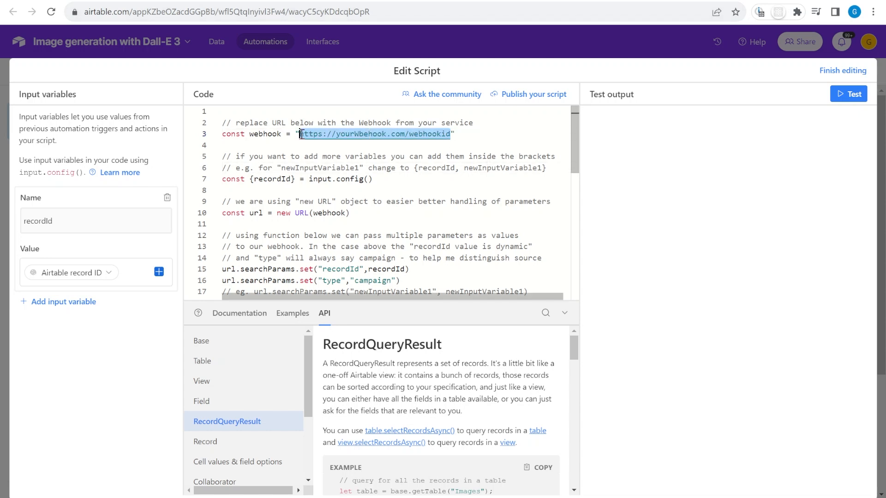
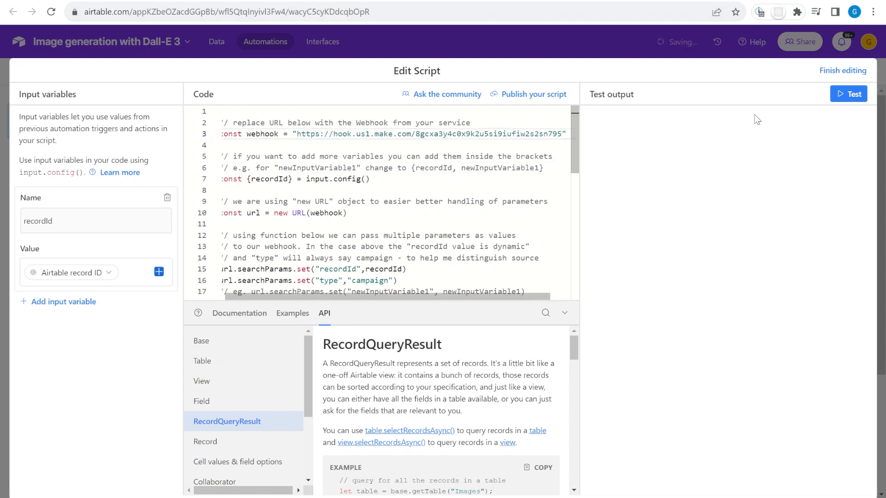
{"action": "left_click", "coordinate": [851, 94]}
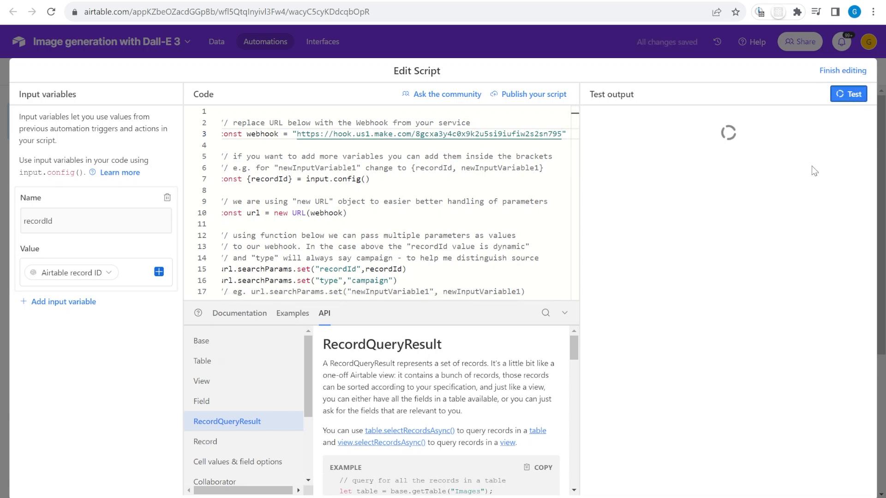
{"action": "left_click_drag", "start_coordinate": [778, 204], "coordinate": [598, 204]}
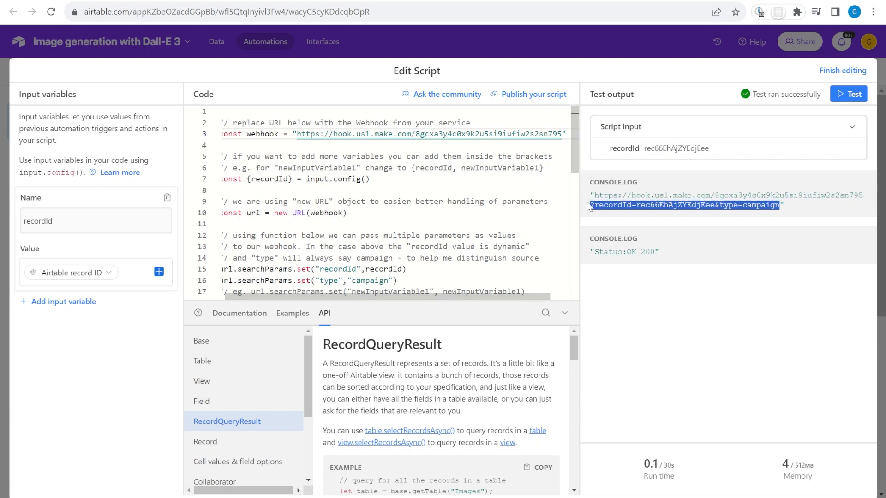
{"action": "left_click", "coordinate": [685, 187]}
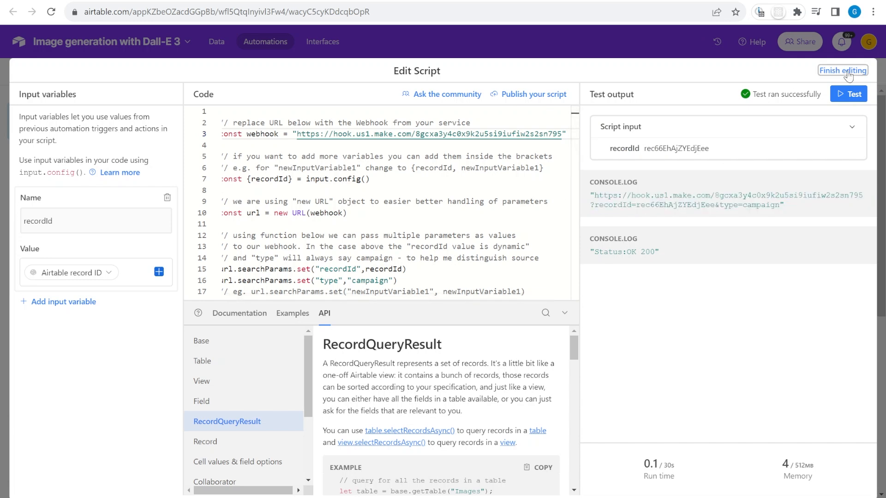
{"action": "left_click", "coordinate": [848, 75]}
{"action": "left_click", "coordinate": [678, 3]}
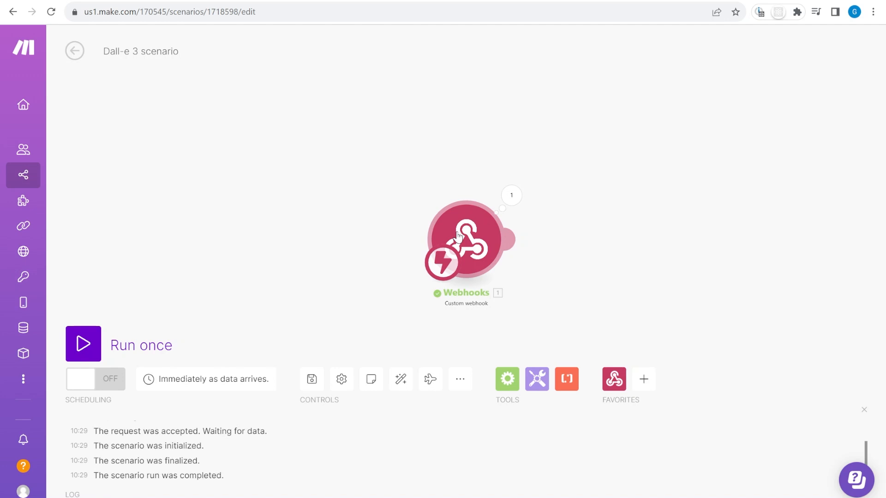
Check the webhook output showing the received recordId and type campaign
{"action": "left_click", "coordinate": [512, 195]}
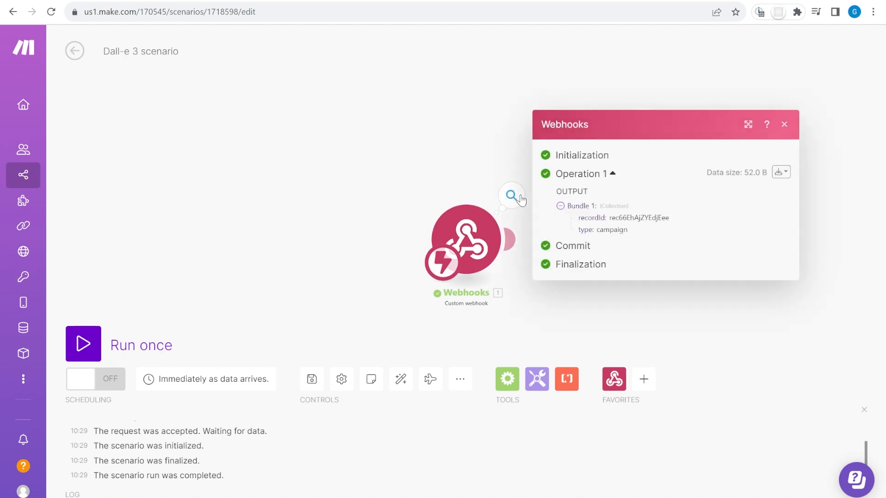
{"action": "double_click", "coordinate": [653, 220]}
{"action": "left_click", "coordinate": [485, 191]}
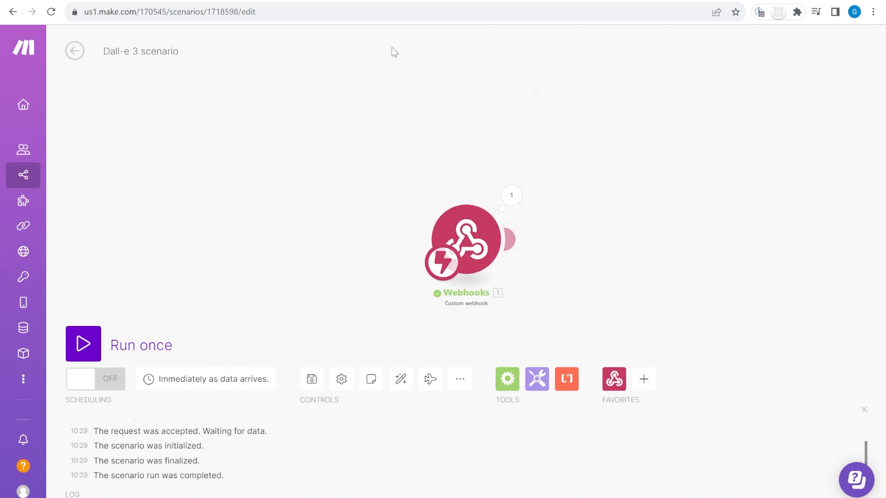
Turn on the 'Starting Dall-e model' automation in Airtable
{"action": "key", "text": "ctrl+Tab"}
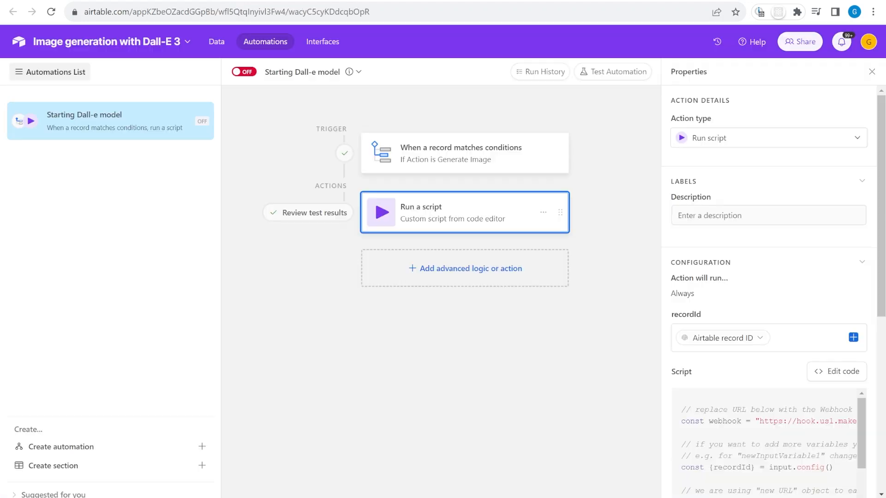
{"action": "left_click", "coordinate": [241, 73]}
{"action": "key", "text": "ctrl+Tab"}
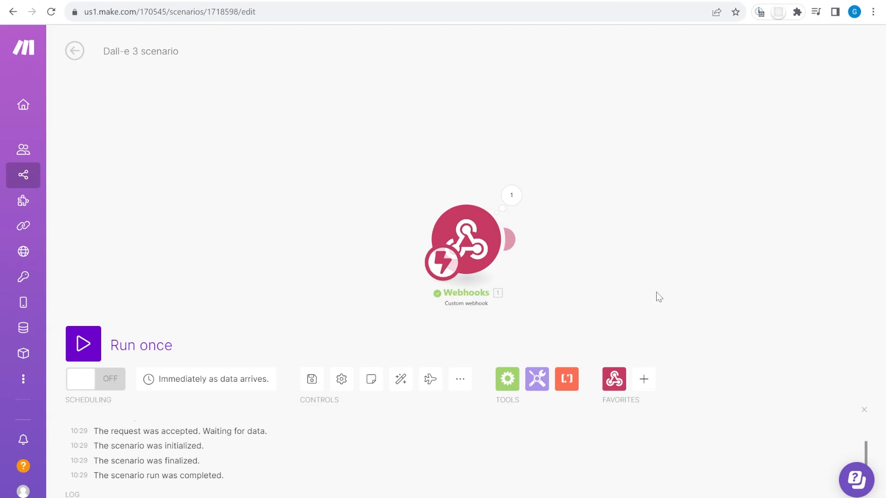
{"action": "left_click_drag", "start_coordinate": [655, 297], "coordinate": [585, 261]}
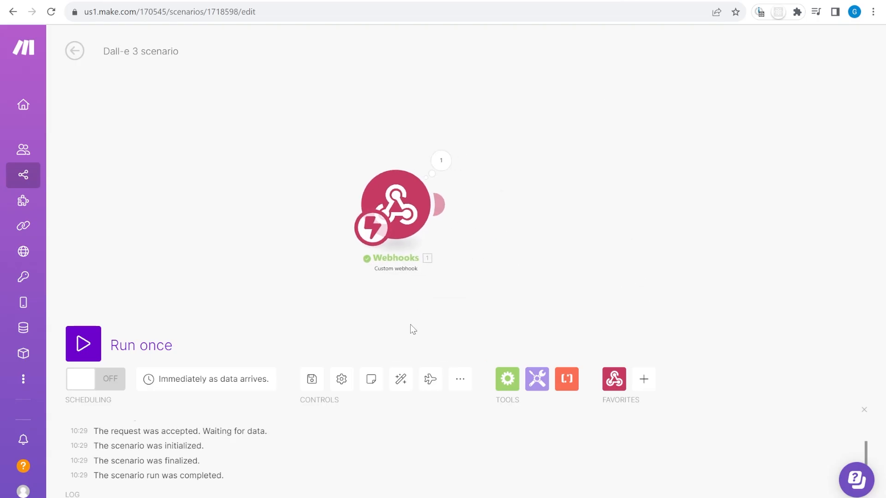
{"action": "left_click_drag", "start_coordinate": [587, 219], "coordinate": [562, 232]}
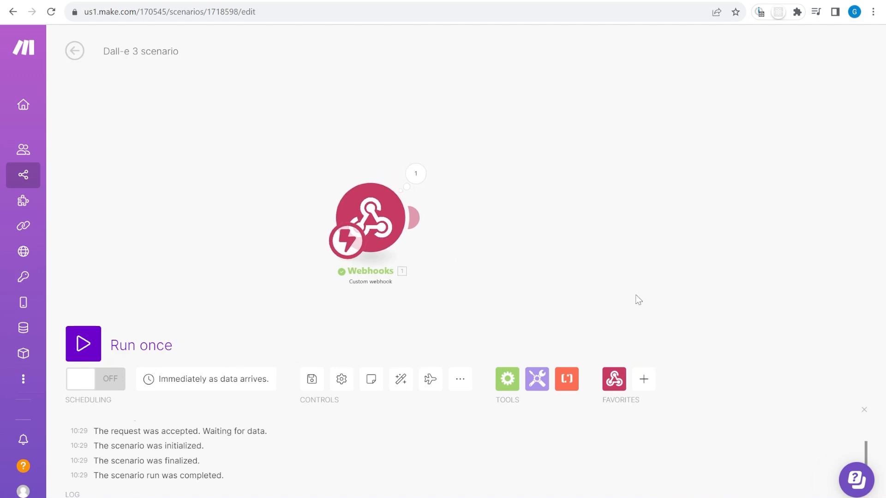
{"action": "left_click", "coordinate": [644, 380]}
Add an Airtable Get a Record module using the account's main Airtable connection
{"action": "type", "text": "airta"}
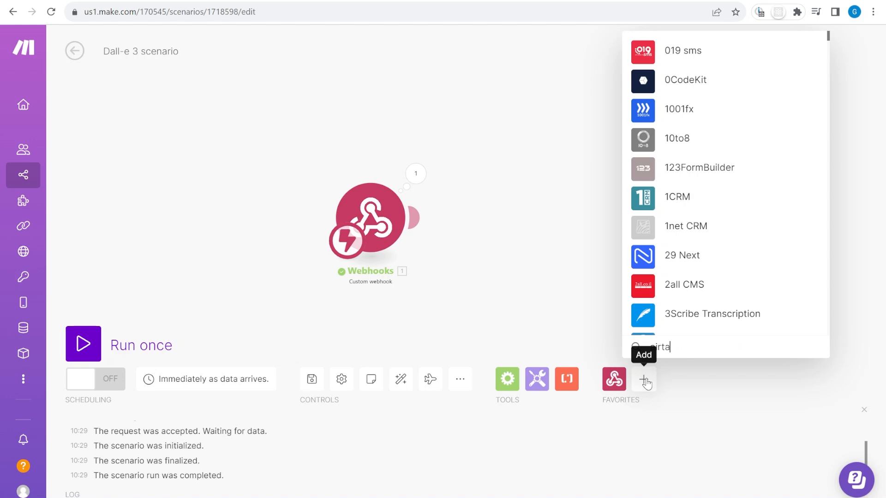
{"action": "left_click", "coordinate": [674, 290]}
{"action": "left_click", "coordinate": [678, 199]}
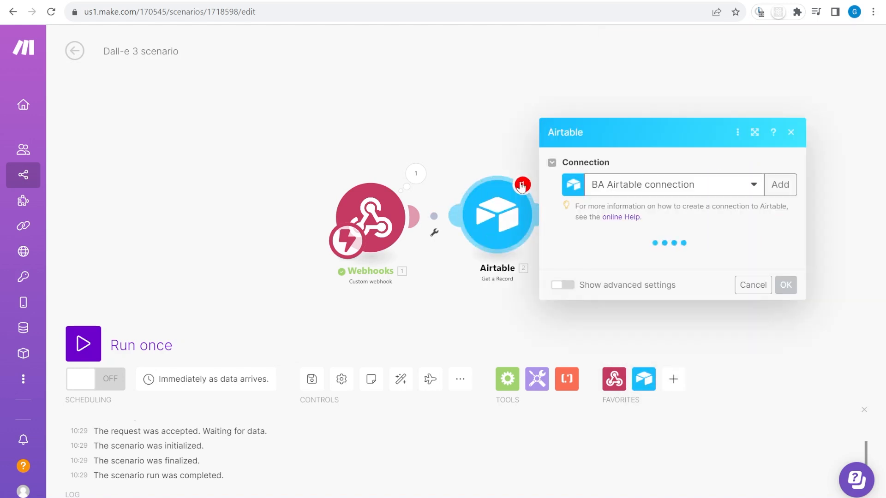
{"action": "left_click", "coordinate": [672, 257]}
{"action": "left_click", "coordinate": [708, 199]}
{"action": "left_click", "coordinate": [718, 260]}
{"action": "left_click", "coordinate": [673, 184]}
{"action": "left_click", "coordinate": [687, 235]}
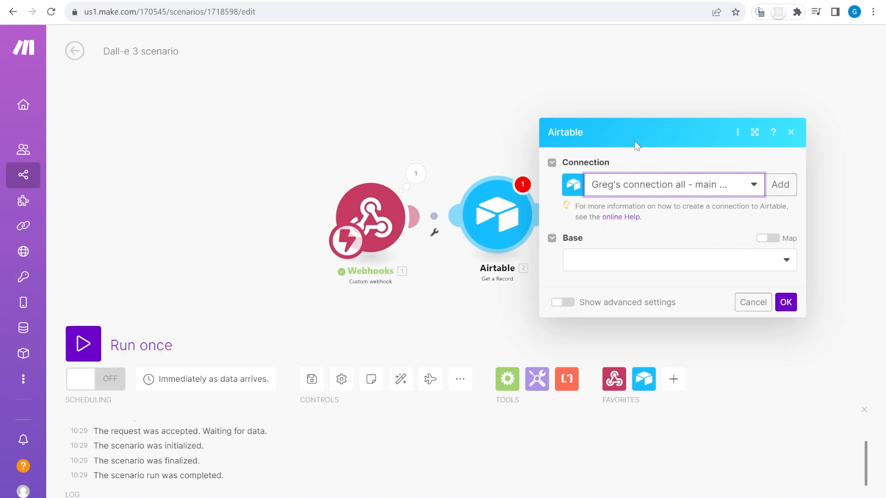
Point it at base 'Image generation with Dall-E 3', table Images, Record ID from recordId, then run once
{"action": "left_click", "coordinate": [626, 258]}
{"action": "type", "text": "dall"}
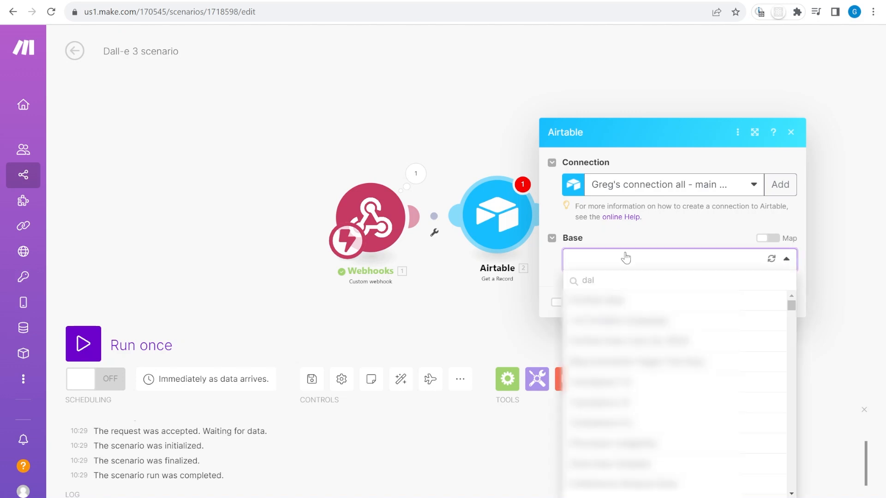
{"action": "left_click", "coordinate": [715, 318]}
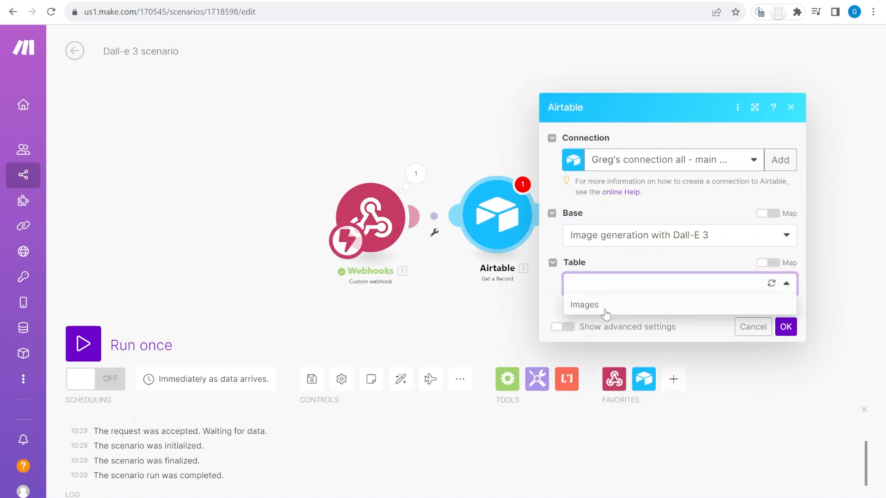
{"action": "left_click", "coordinate": [600, 305]}
{"action": "left_click", "coordinate": [636, 323]}
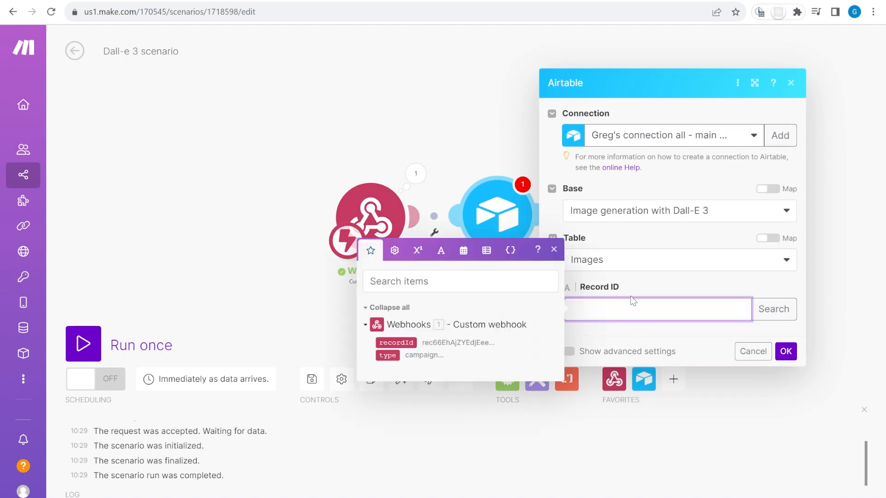
{"action": "left_click", "coordinate": [394, 342]}
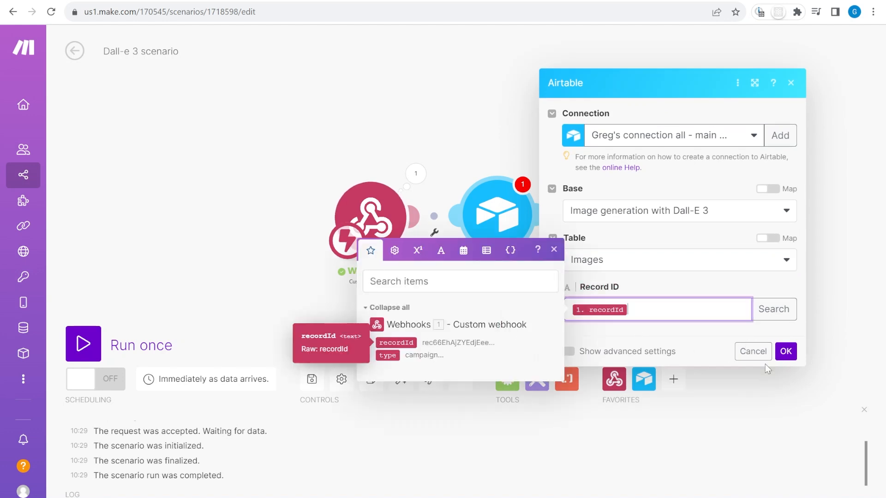
{"action": "left_click", "coordinate": [786, 351]}
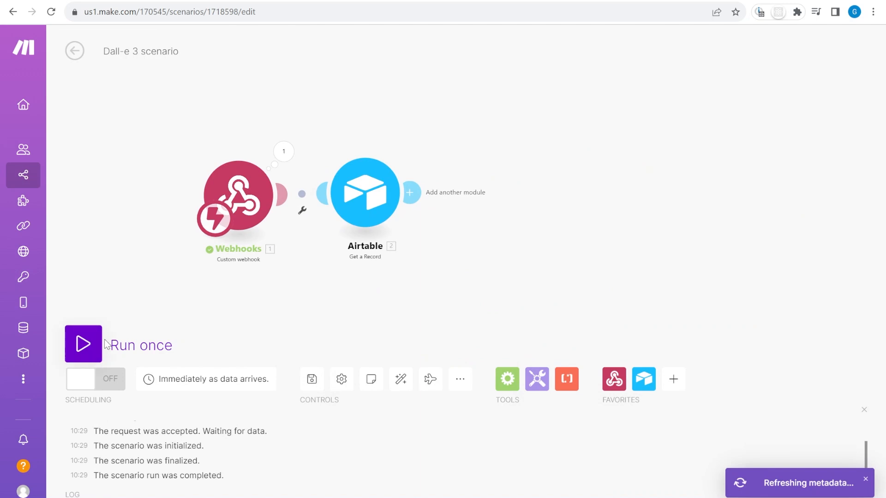
{"action": "left_click", "coordinate": [194, 330]}
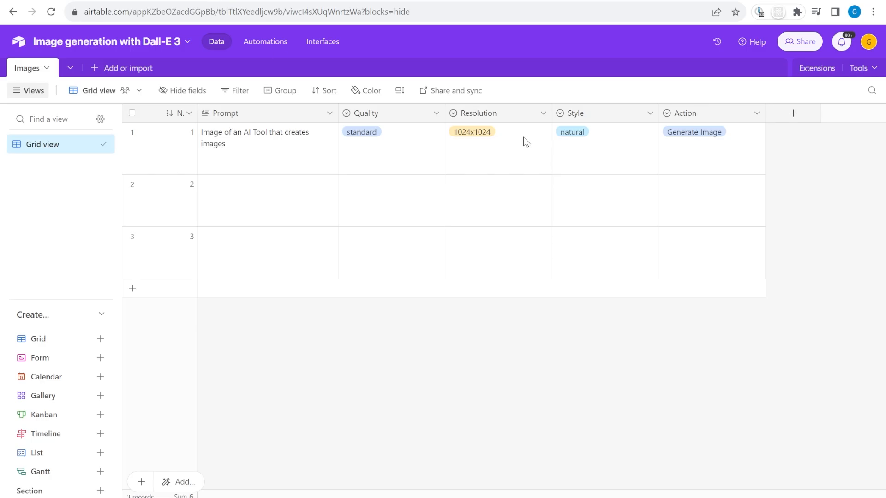
Clear row 1's Action and set it back to Generate Image to fire the scenario
{"action": "left_click", "coordinate": [697, 155]}
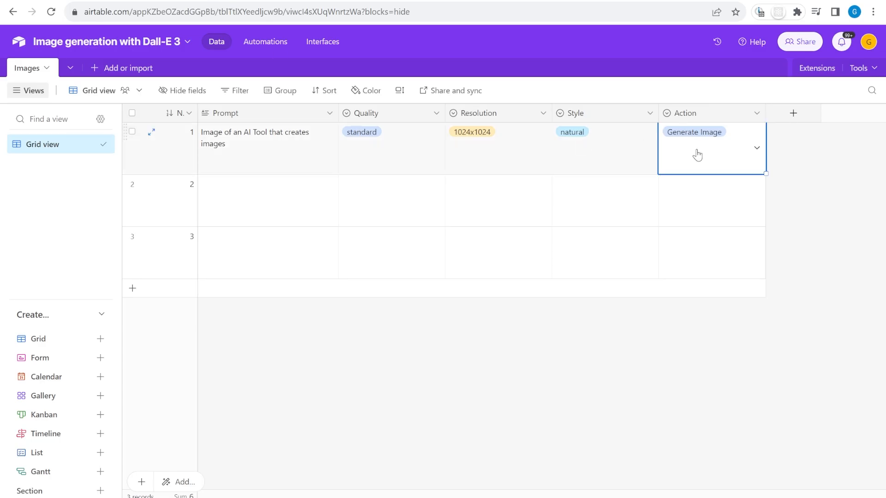
{"action": "key", "text": "Delete"}
{"action": "left_click", "coordinate": [697, 155]}
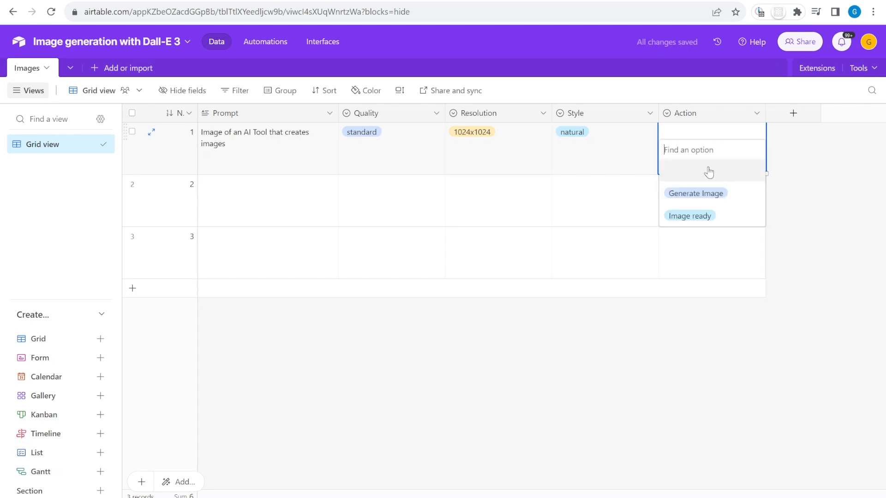
{"action": "left_click", "coordinate": [692, 192]}
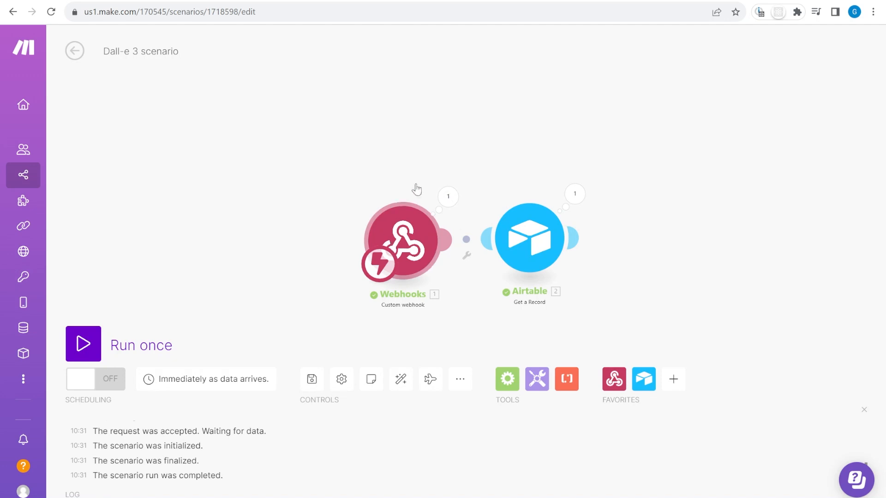
Review the Airtable module's returned Prompt and Quality values, then return to row 1 in the Images table
{"action": "left_click_drag", "start_coordinate": [652, 222], "coordinate": [502, 180]}
{"action": "left_click", "coordinate": [424, 152]}
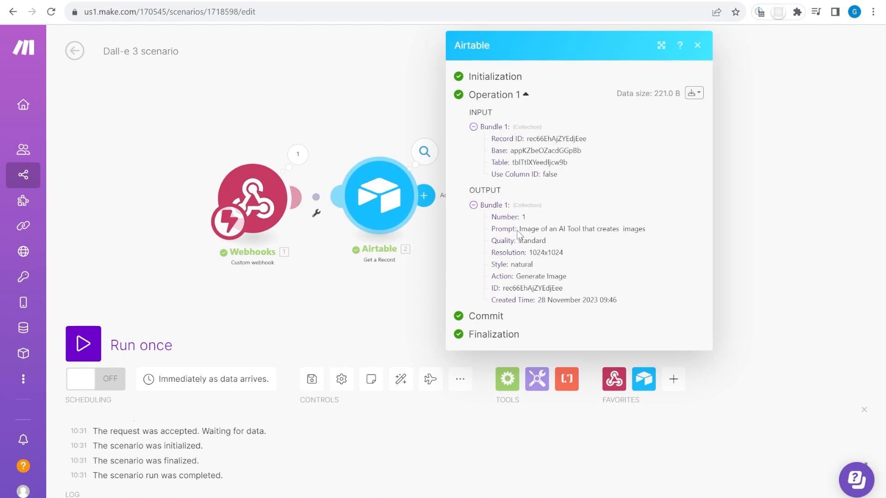
{"action": "left_click_drag", "start_coordinate": [518, 232], "coordinate": [665, 237]}
{"action": "left_click", "coordinate": [533, 234]}
{"action": "left_click", "coordinate": [238, 1]}
{"action": "left_click_drag", "start_coordinate": [249, 149], "coordinate": [185, 159]}
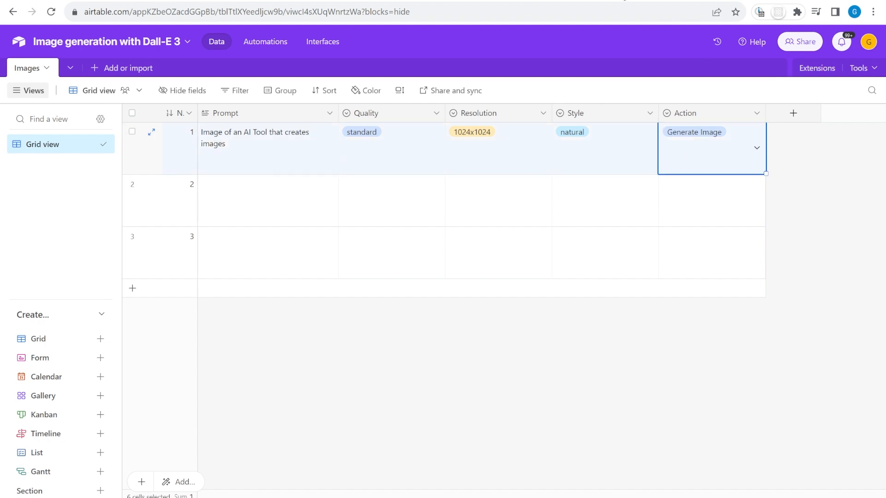
Add a new Attachment field named Image to the Images table
{"action": "left_click", "coordinate": [792, 114]}
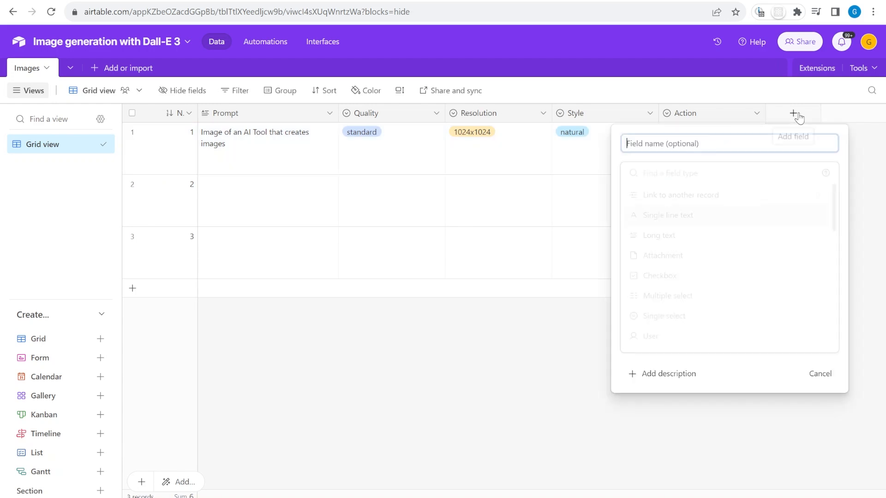
{"action": "type", "text": "Image"}
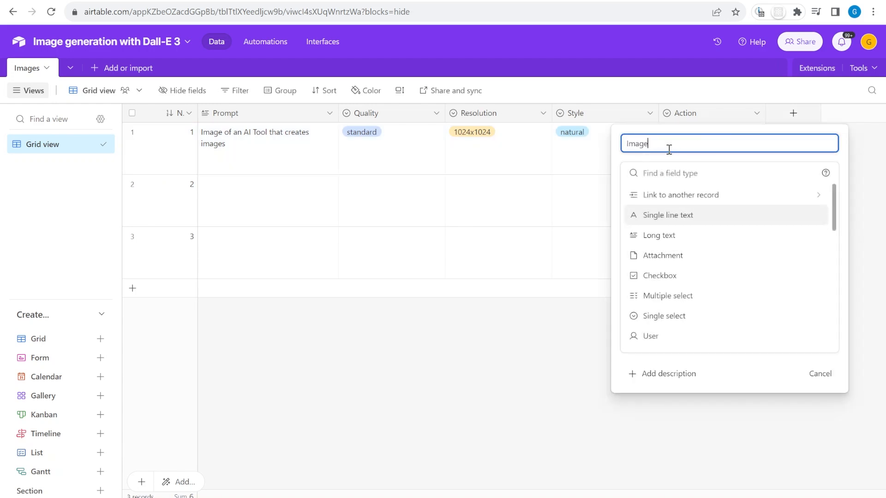
{"action": "left_click", "coordinate": [686, 175]}
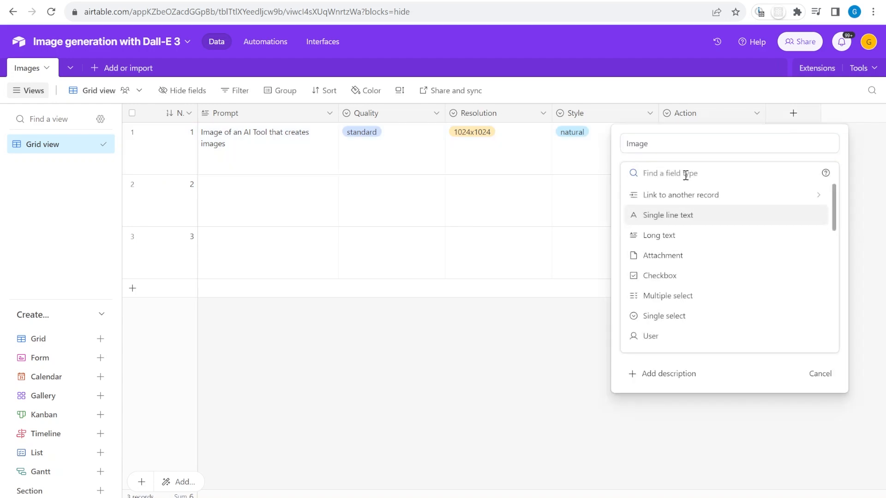
{"action": "type", "text": "aa"}
{"action": "key", "text": "BackSpace"}
{"action": "left_click", "coordinate": [682, 196]}
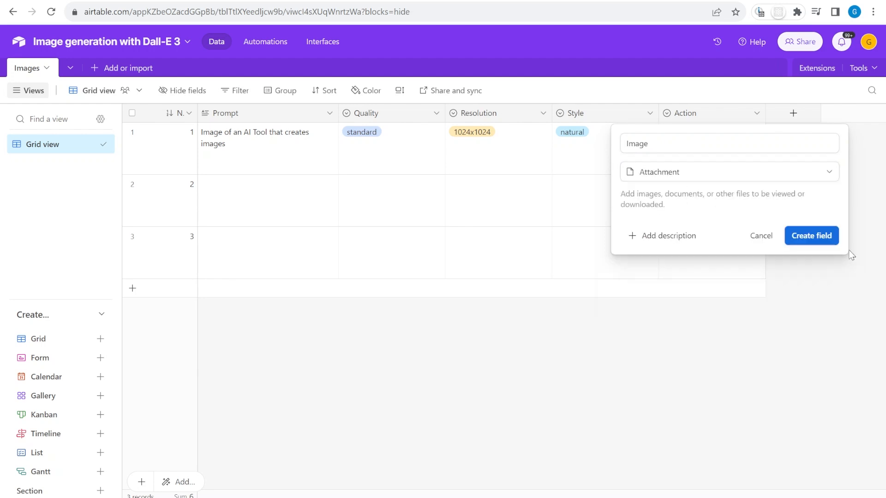
{"action": "left_click", "coordinate": [812, 235]}
Check row 1's Action and new Image cells, then go back to the Make scenario
{"action": "left_click", "coordinate": [689, 159]}
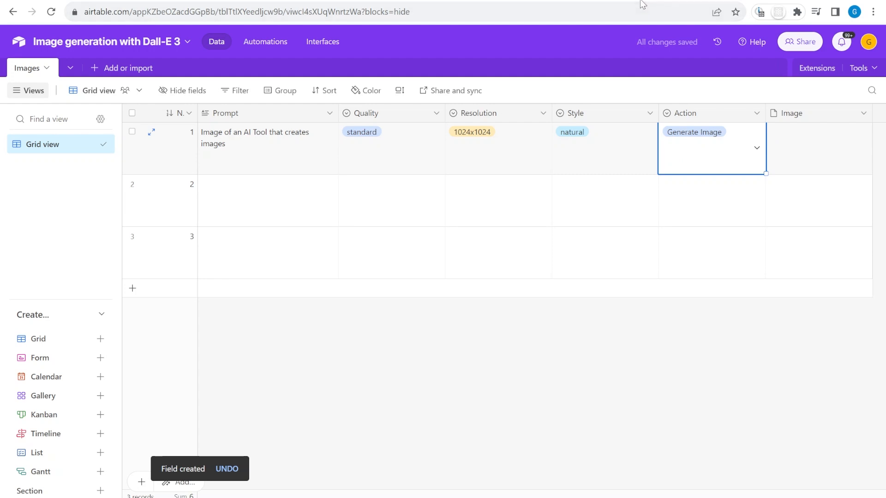
{"action": "left_click", "coordinate": [840, 162]}
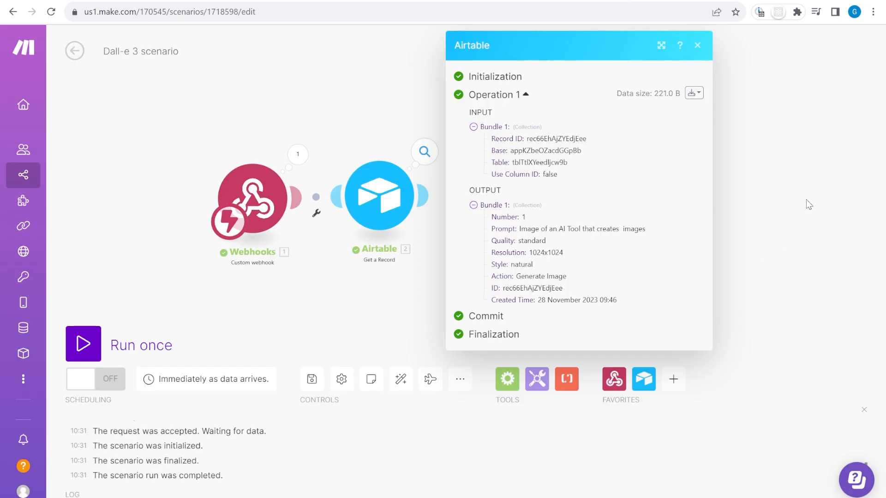
{"action": "left_click", "coordinate": [808, 204]}
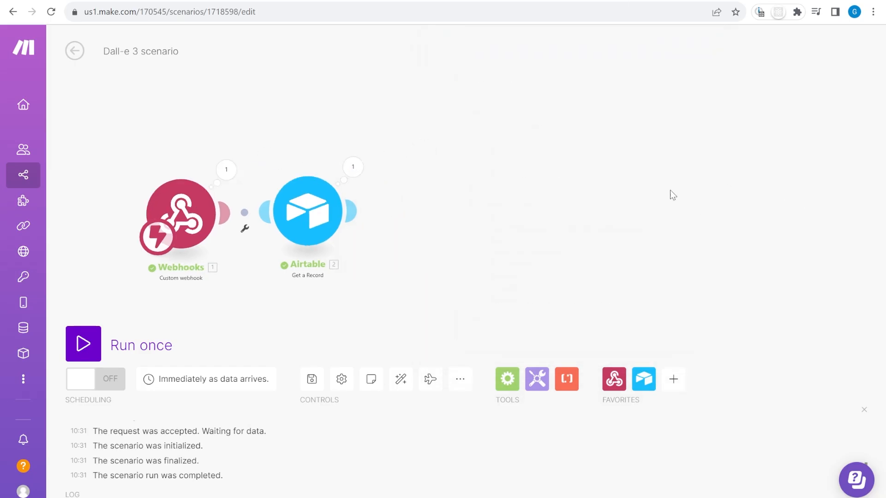
Add an OpenAI Generate an Image module set to the Dall-E 3 model
{"action": "left_click", "coordinate": [681, 389]}
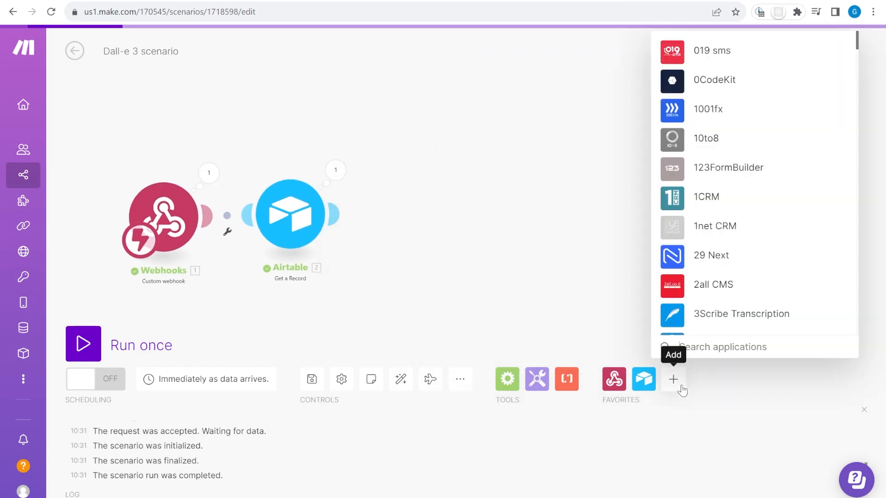
{"action": "type", "text": "chatgp"}
{"action": "left_click", "coordinate": [738, 281]}
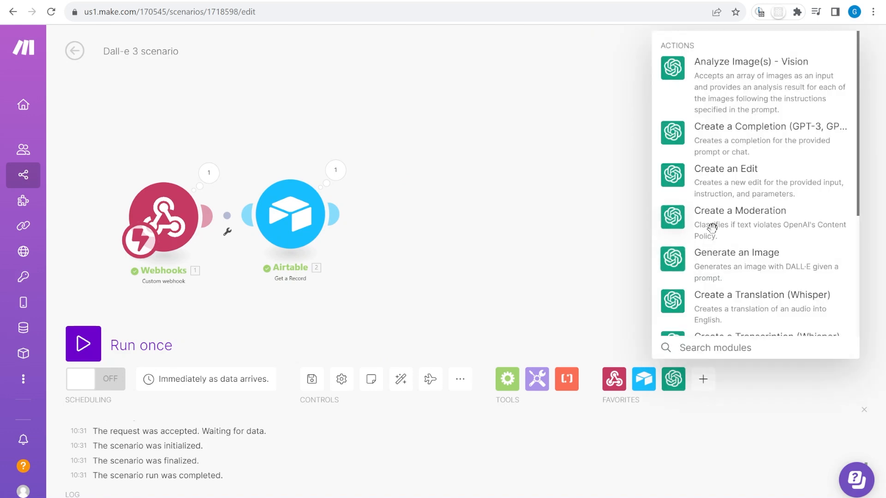
{"action": "left_click", "coordinate": [752, 266]}
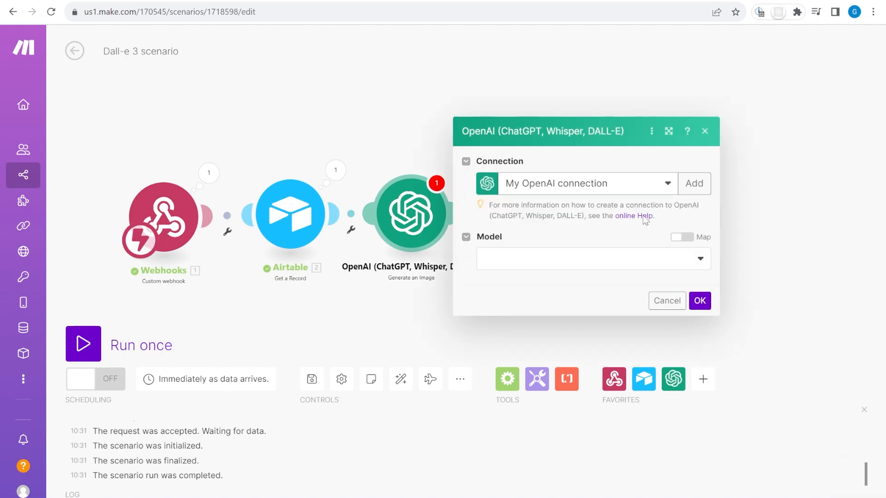
{"action": "left_click", "coordinate": [693, 184]}
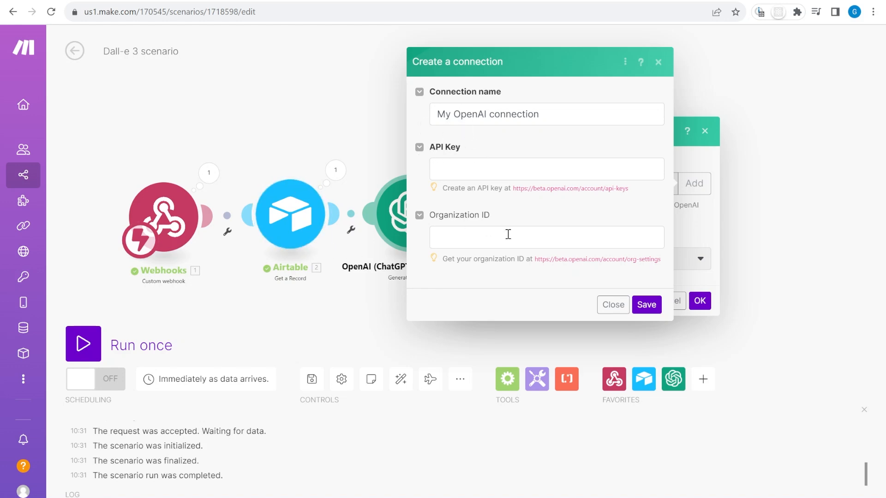
{"action": "left_click", "coordinate": [608, 304]}
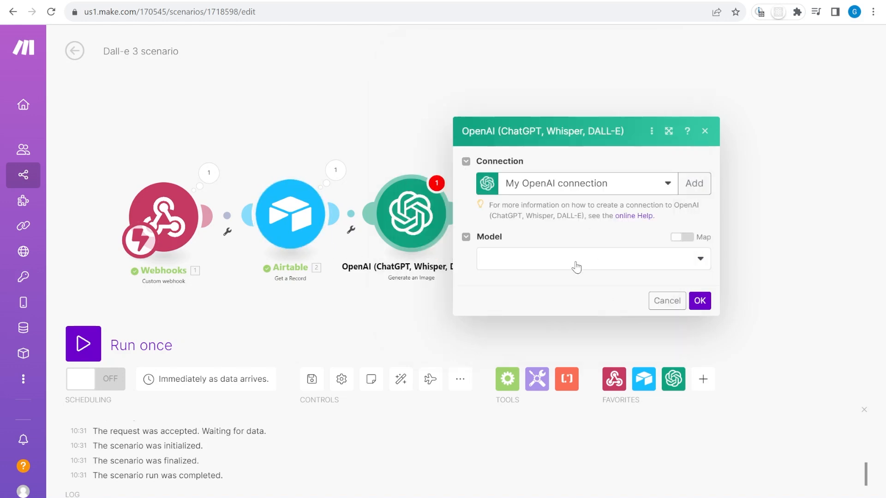
{"action": "left_click", "coordinate": [561, 264]}
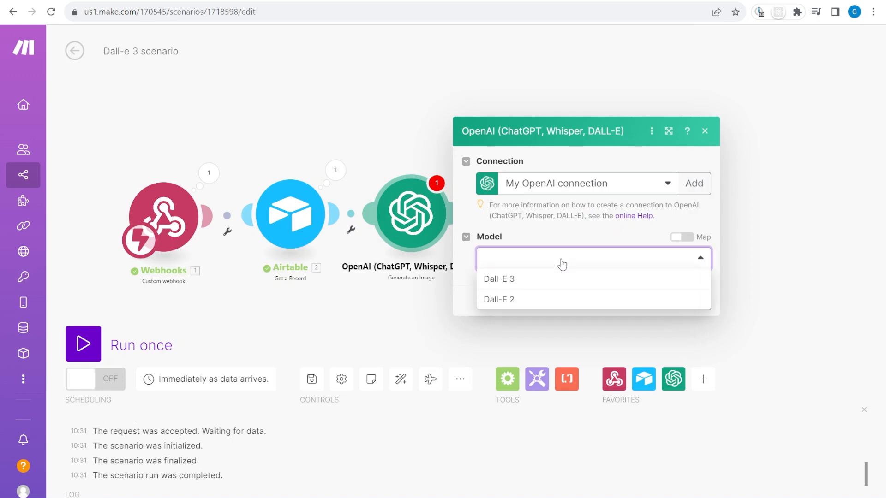
{"action": "left_click", "coordinate": [528, 287]}
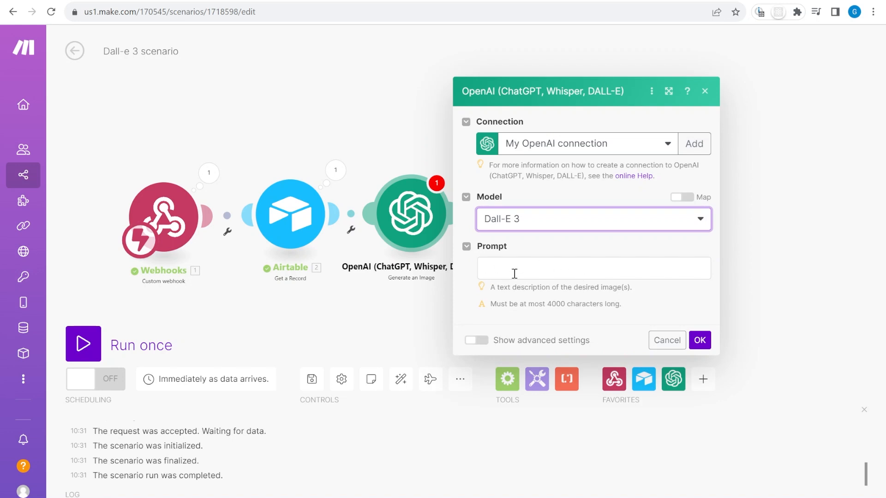
Map the record's Prompt as the image prompt and its Resolution as the image size
{"action": "left_click", "coordinate": [539, 266]}
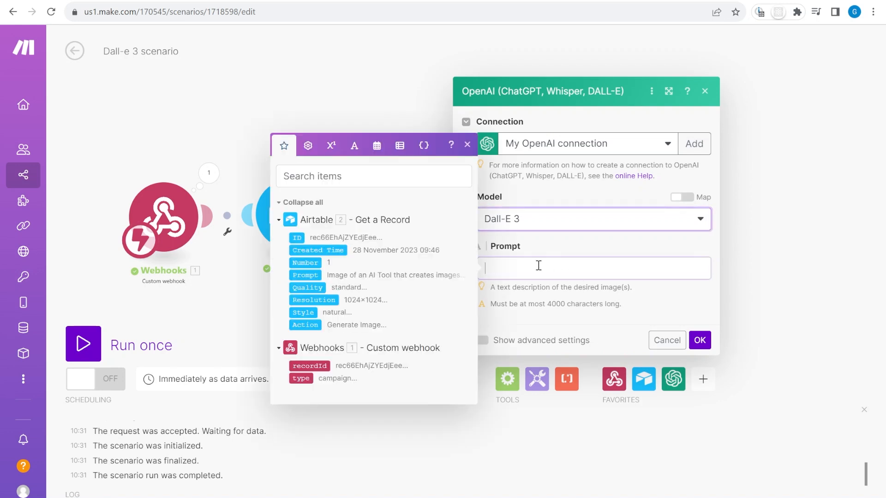
{"action": "left_click", "coordinate": [319, 276]}
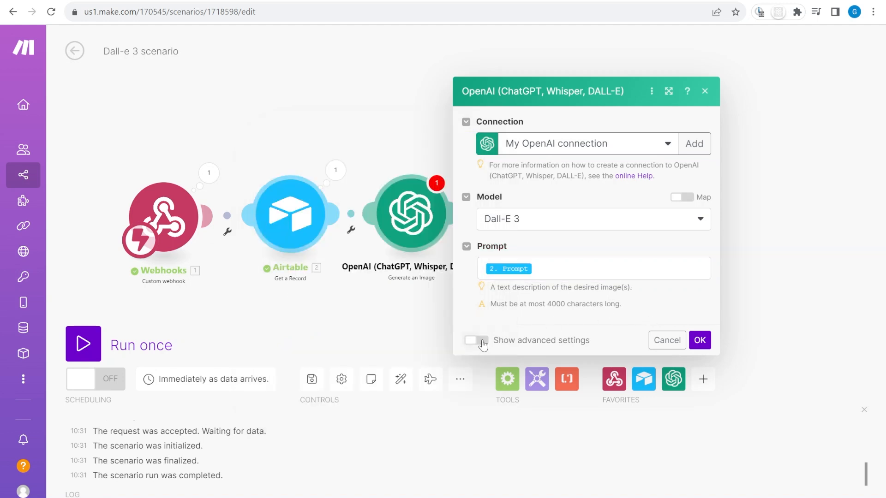
{"action": "left_click", "coordinate": [476, 340]}
{"action": "scroll", "coordinate": [585, 326], "scroll_direction": "down", "scroll_amount": 3}
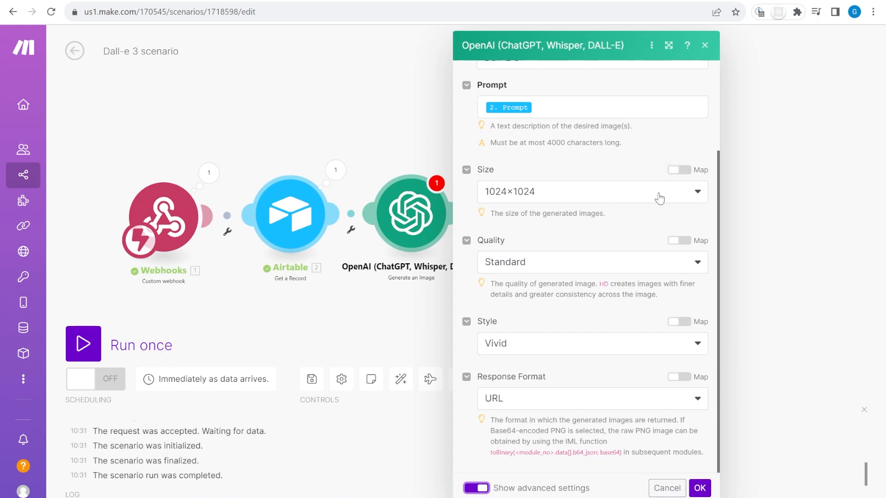
{"action": "left_click", "coordinate": [650, 198]}
{"action": "left_click", "coordinate": [692, 180]}
{"action": "left_click", "coordinate": [682, 171]}
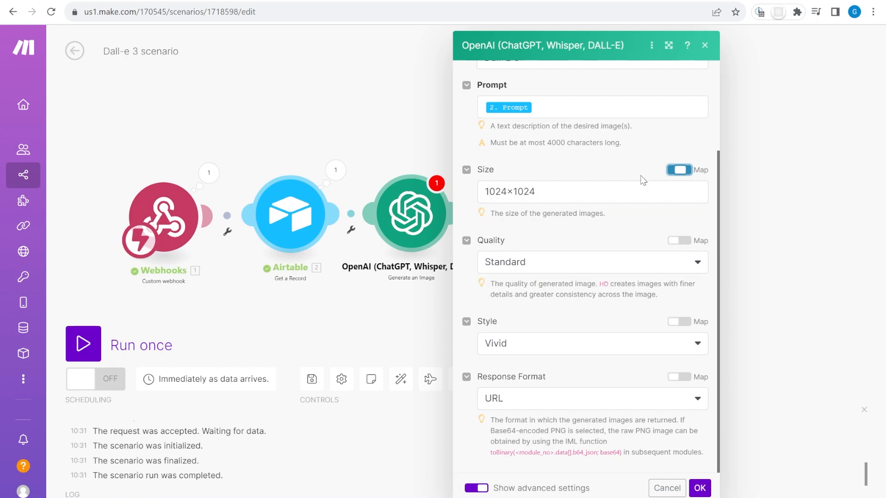
{"action": "left_click", "coordinate": [579, 191]}
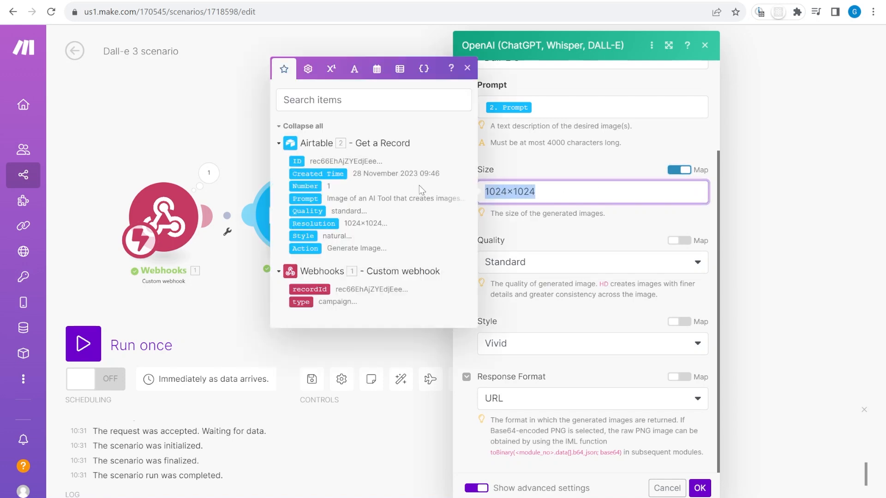
{"action": "left_click", "coordinate": [320, 224]}
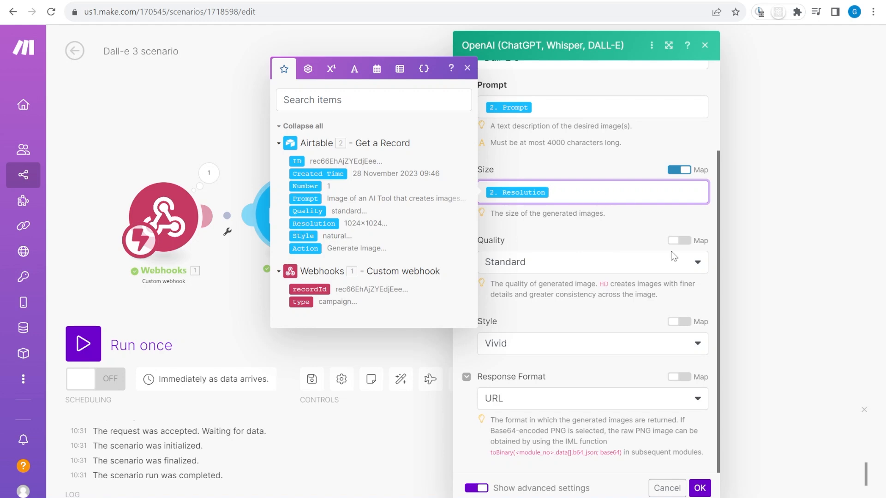
Replace standard quality and vivid style with the record's mapped Quality and Style, then save
{"action": "left_click", "coordinate": [680, 241]}
{"action": "left_click", "coordinate": [569, 261]}
{"action": "key", "text": "BackSpace"}
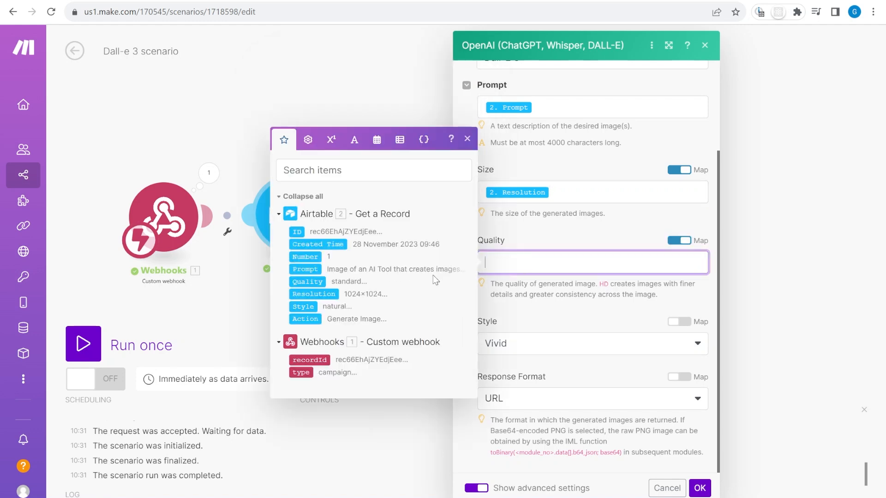
{"action": "left_click", "coordinate": [308, 281]}
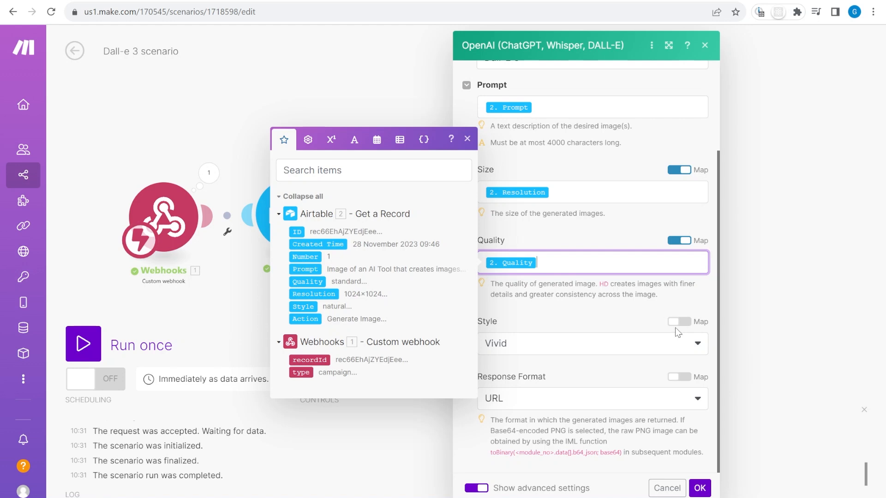
{"action": "left_click", "coordinate": [679, 321]}
{"action": "left_click", "coordinate": [626, 341]}
{"action": "key", "text": "BackSpace"}
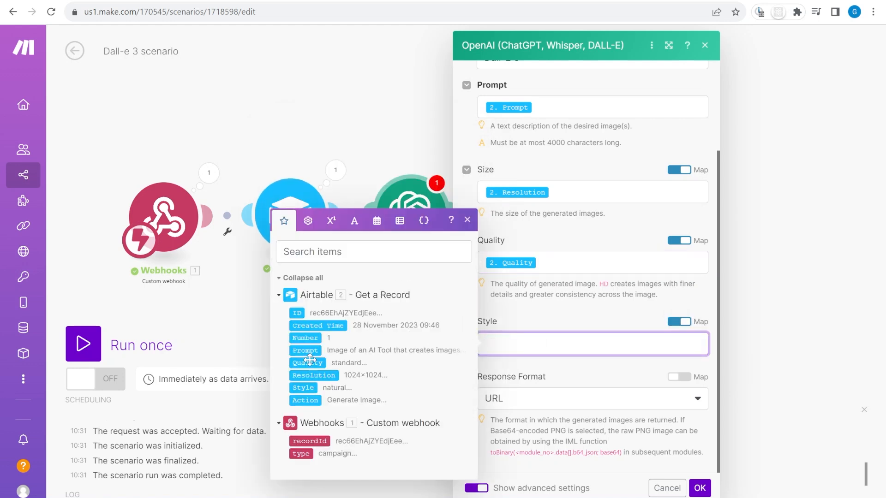
{"action": "left_click", "coordinate": [303, 389]}
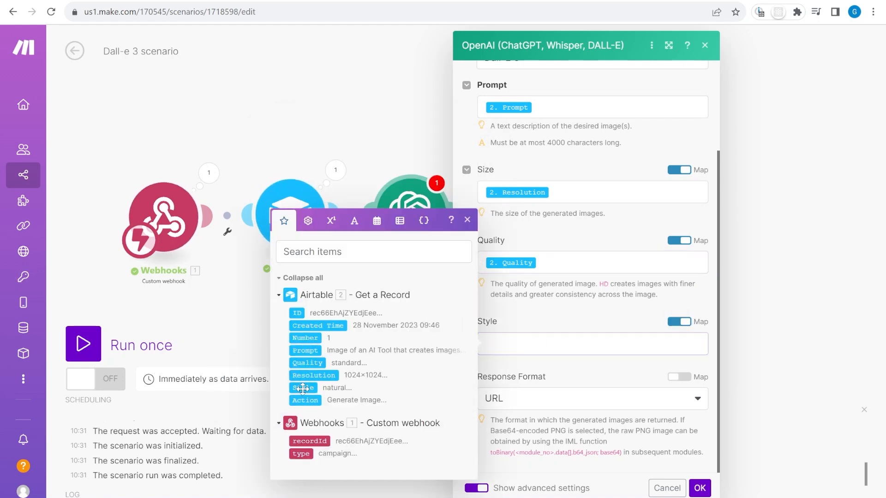
{"action": "left_click", "coordinate": [582, 369]}
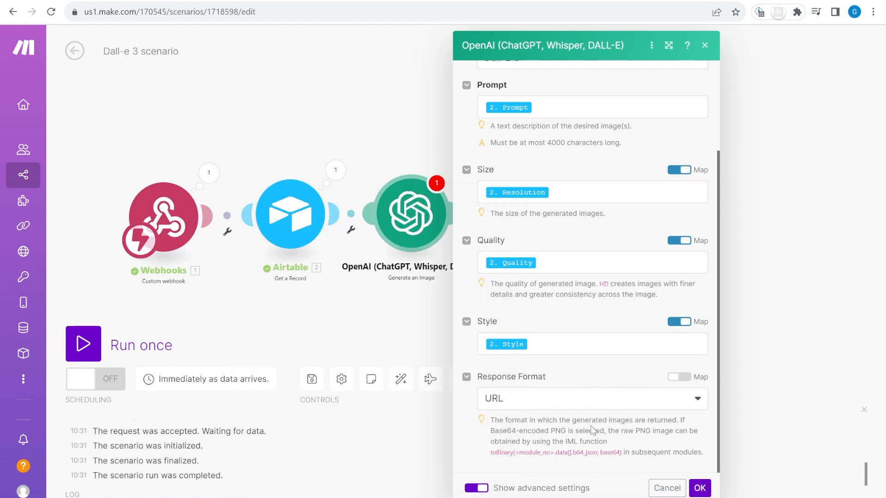
{"action": "left_click", "coordinate": [698, 487]}
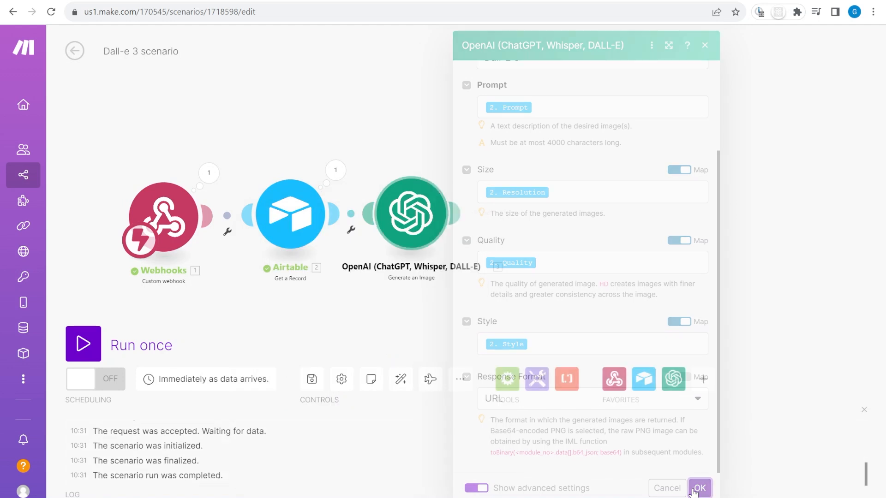
Run the scenario once and reset row 1's Action in Airtable to Generate Image
{"action": "left_click", "coordinate": [93, 344]}
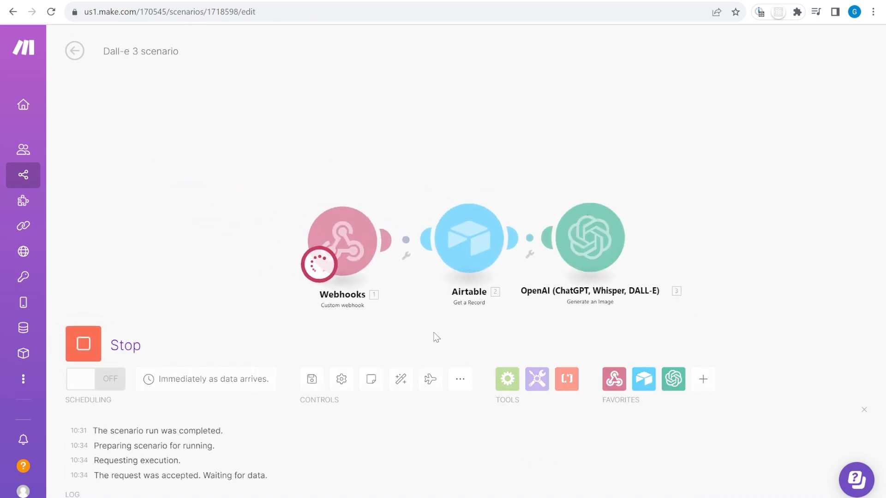
{"action": "left_click", "coordinate": [438, 1]}
{"action": "left_click", "coordinate": [724, 154]}
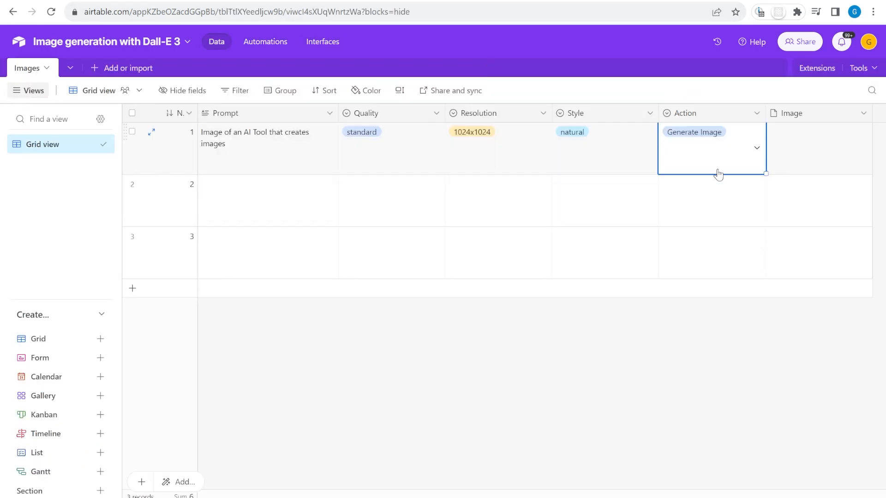
{"action": "key", "text": "Delete"}
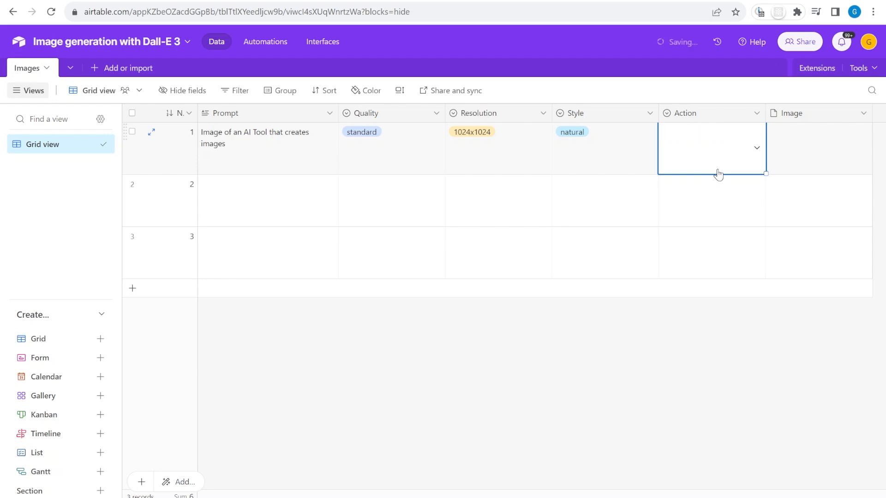
{"action": "left_click", "coordinate": [717, 171]}
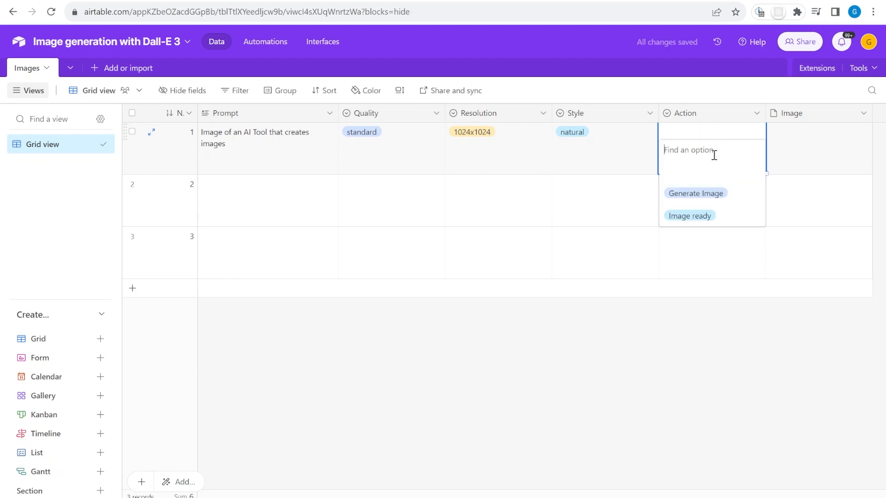
{"action": "left_click", "coordinate": [723, 194]}
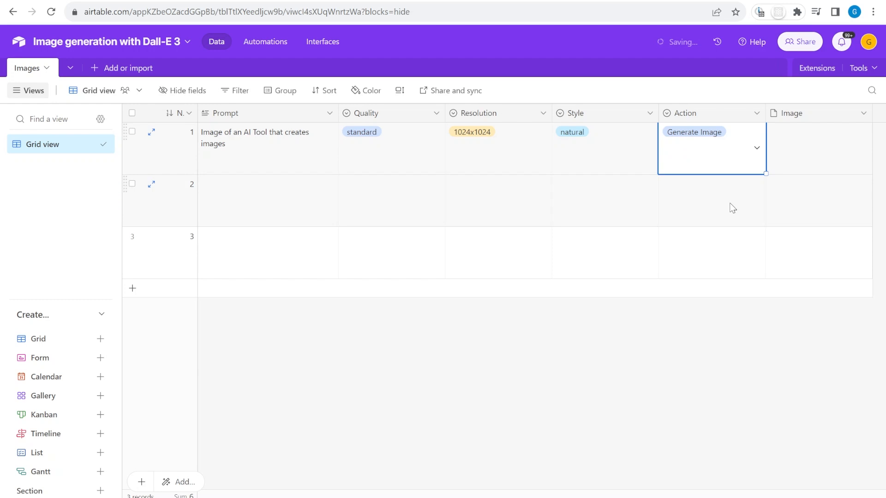
{"action": "left_click", "coordinate": [611, 1]}
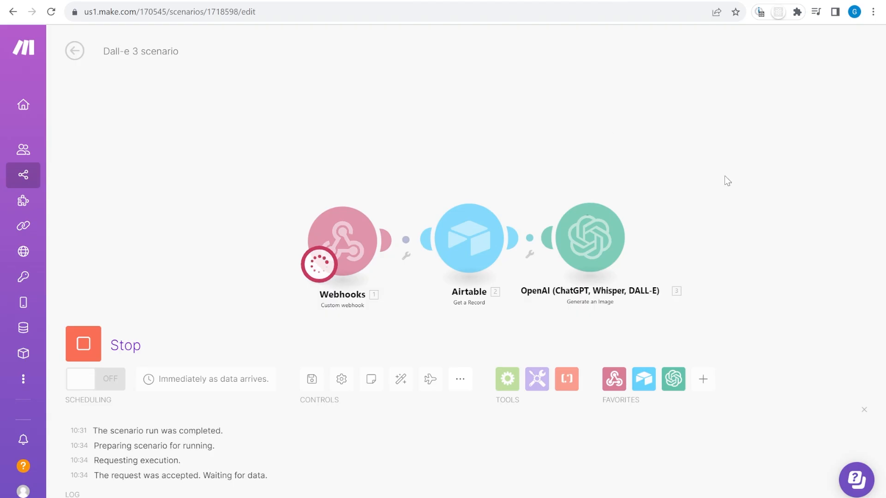
{"action": "left_click_drag", "start_coordinate": [725, 177], "coordinate": [691, 130]}
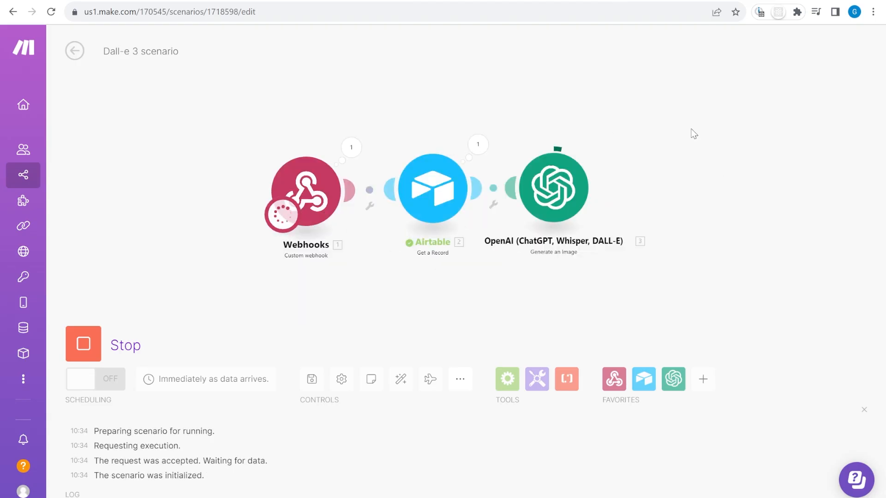
Inspect the OpenAI step's output and copy the Revised Prompt from Data item 1
{"action": "left_click", "coordinate": [600, 144]}
{"action": "left_click", "coordinate": [658, 253]}
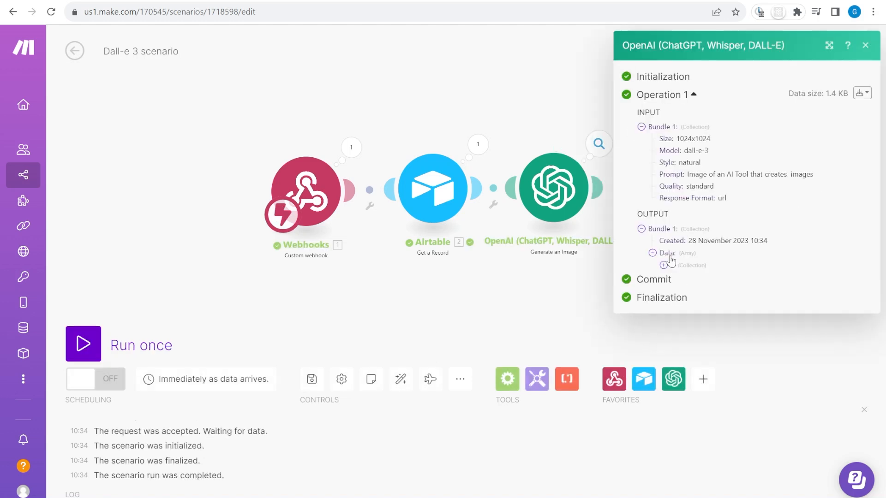
{"action": "left_click", "coordinate": [694, 264]}
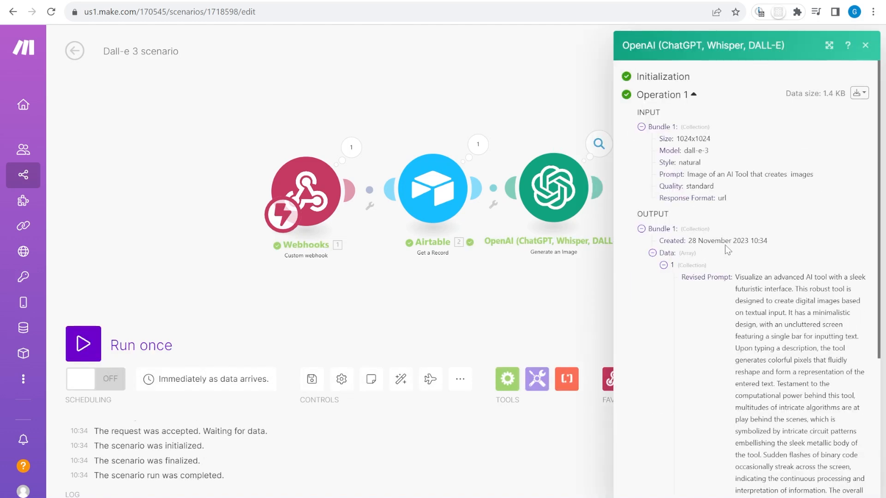
{"action": "scroll", "coordinate": [727, 249], "scroll_direction": "down", "scroll_amount": 4}
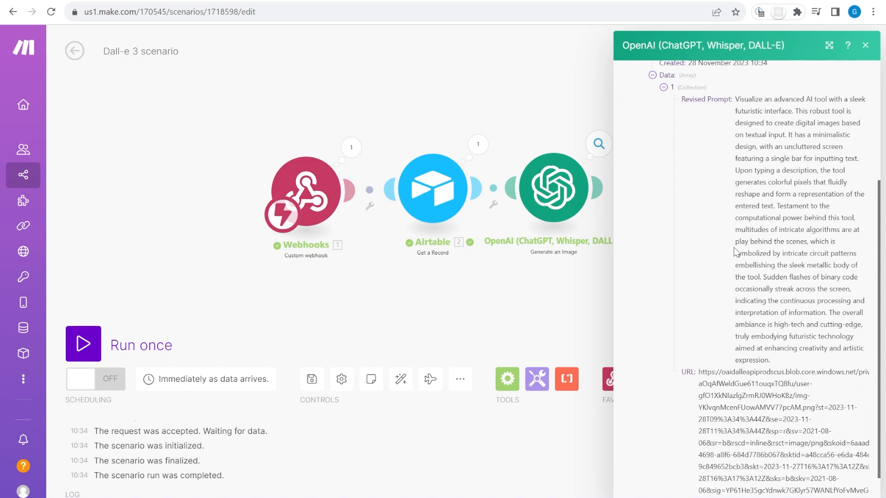
{"action": "left_click_drag", "start_coordinate": [770, 361], "coordinate": [745, 101]}
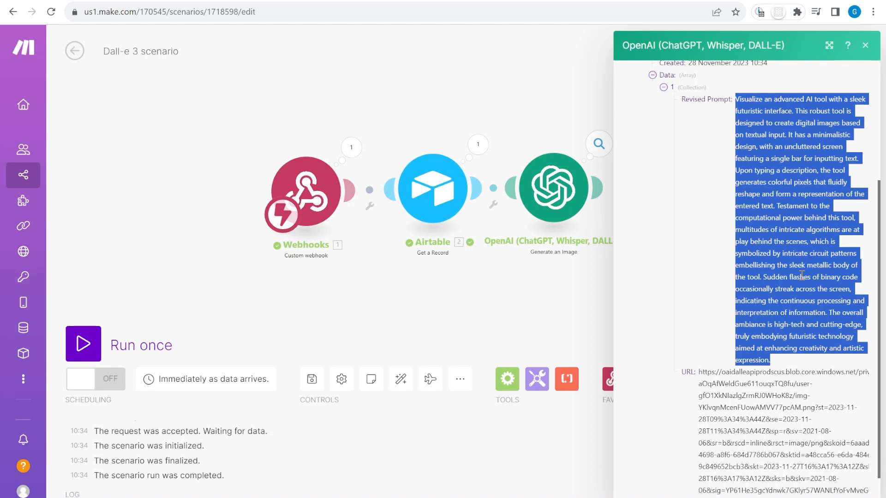
{"action": "scroll", "coordinate": [801, 276], "scroll_direction": "down", "scroll_amount": 1}
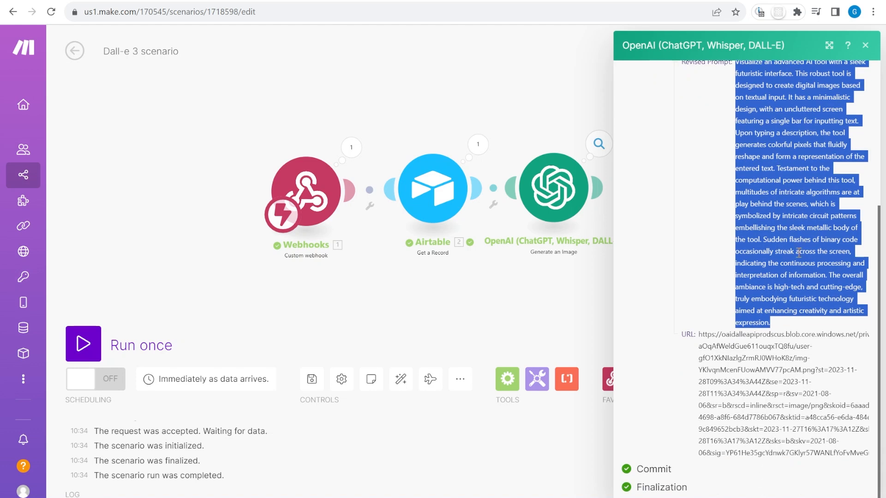
{"action": "left_click", "coordinate": [67, 0]}
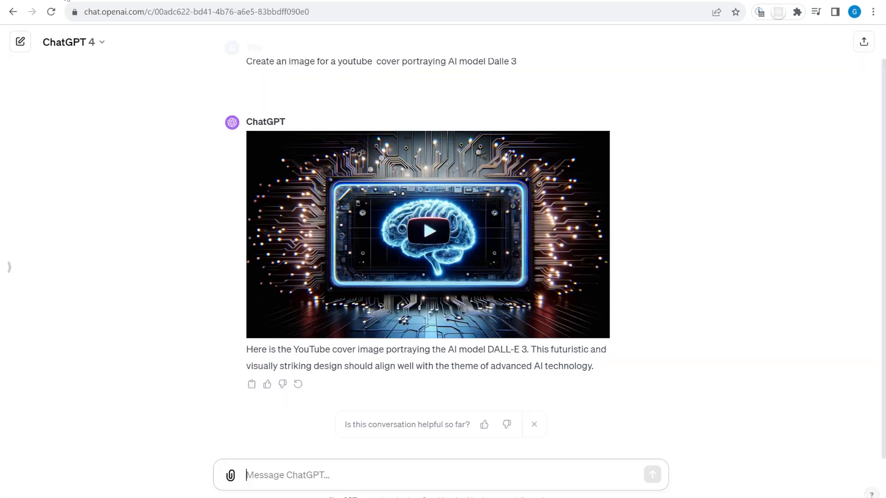
Add a Long text field named Revised Prompt to the Images table
{"action": "left_click", "coordinate": [152, 0]}
{"action": "left_click", "coordinate": [841, 152]}
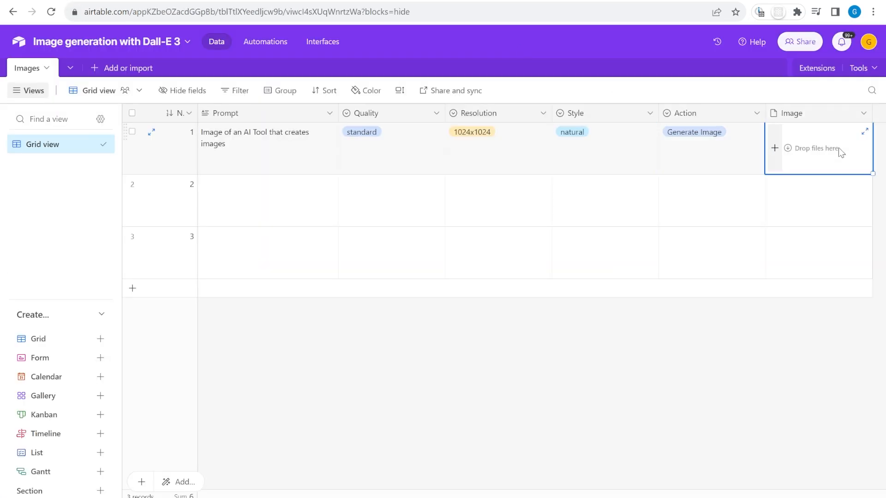
{"action": "left_click", "coordinate": [881, 119]}
{"action": "type", "text": "Revised Prompt"}
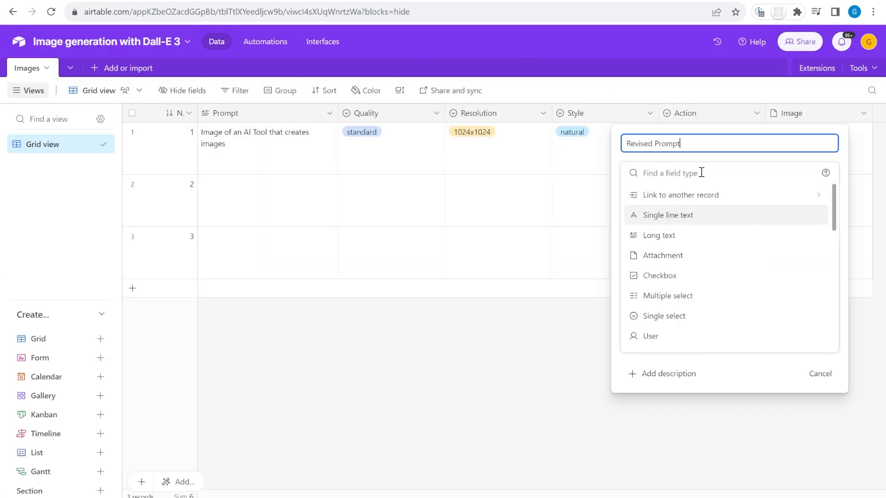
{"action": "left_click", "coordinate": [678, 236]}
{"action": "left_click", "coordinate": [811, 276]}
Copy the generated image URL from the OpenAI output and close the inspector
{"action": "left_click", "coordinate": [632, 0]}
{"action": "left_click_drag", "start_coordinate": [711, 334], "coordinate": [830, 459]}
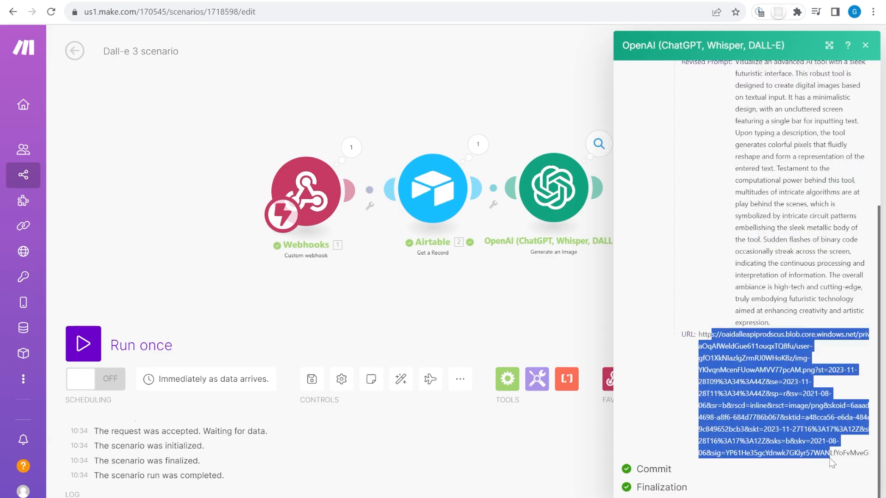
{"action": "left_click", "coordinate": [551, 303]}
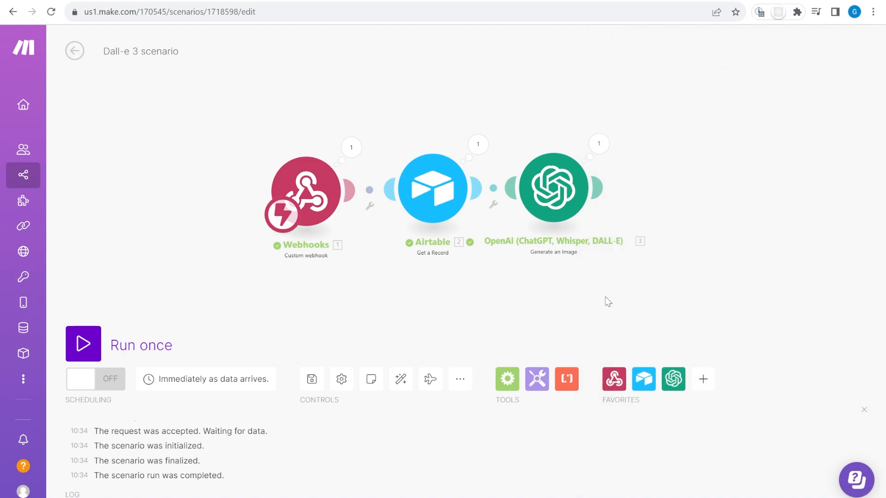
Add an Airtable Update a Record step after OpenAI targeting the Dall-E 3 base's Images table
{"action": "left_click", "coordinate": [644, 377]}
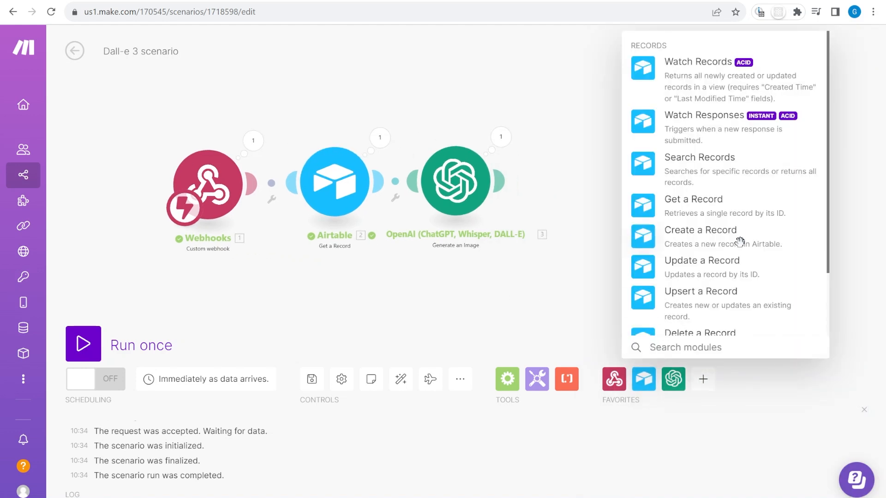
{"action": "left_click", "coordinate": [737, 260]}
{"action": "left_click", "coordinate": [599, 186]}
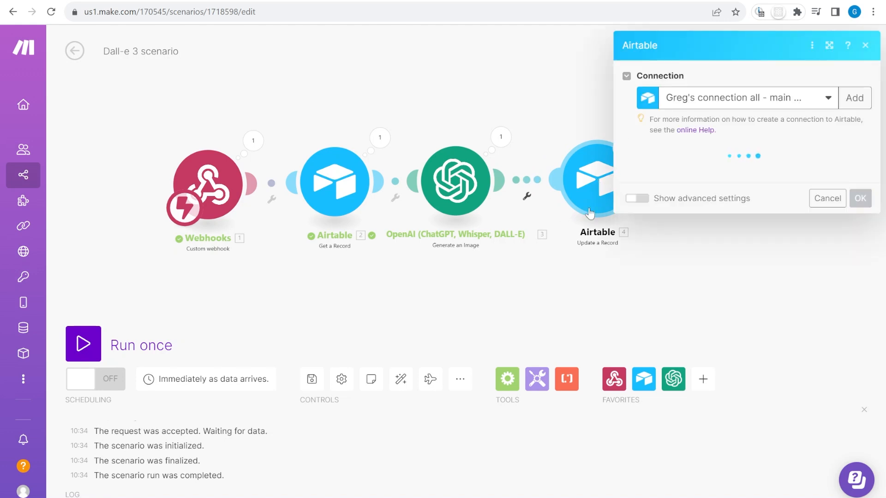
{"action": "left_click", "coordinate": [698, 180]}
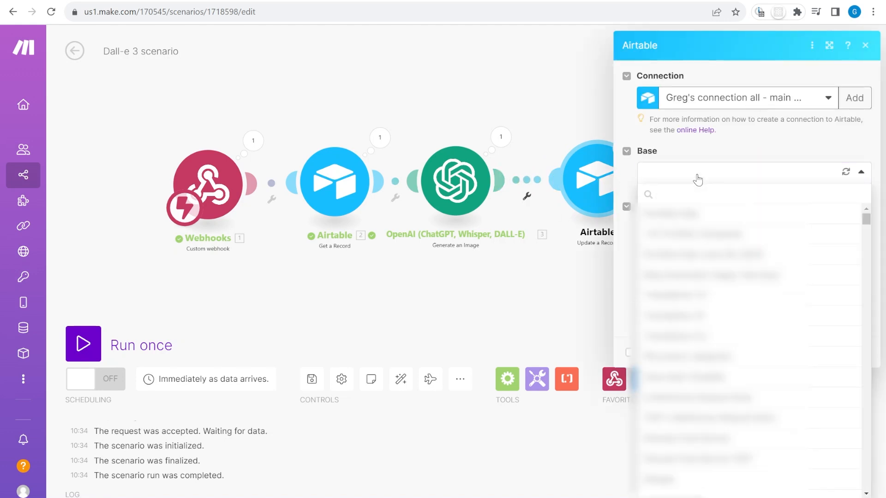
{"action": "type", "text": "dal"}
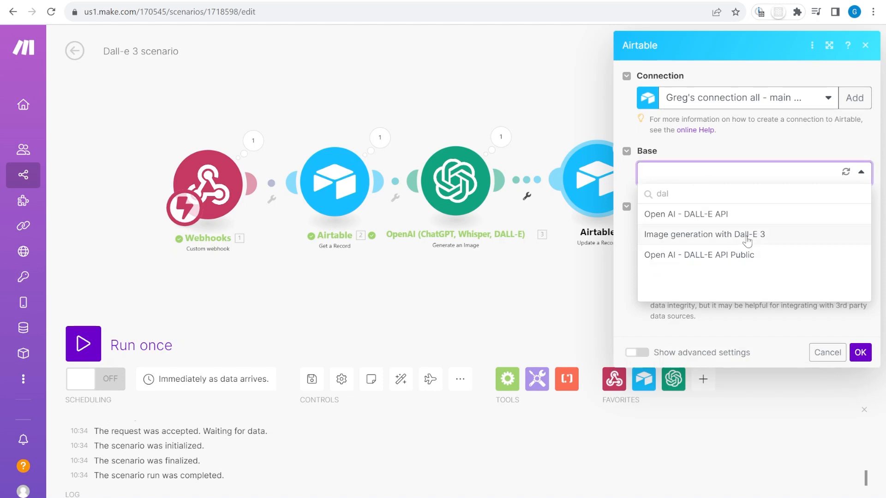
{"action": "left_click", "coordinate": [747, 235]}
{"action": "left_click", "coordinate": [752, 224]}
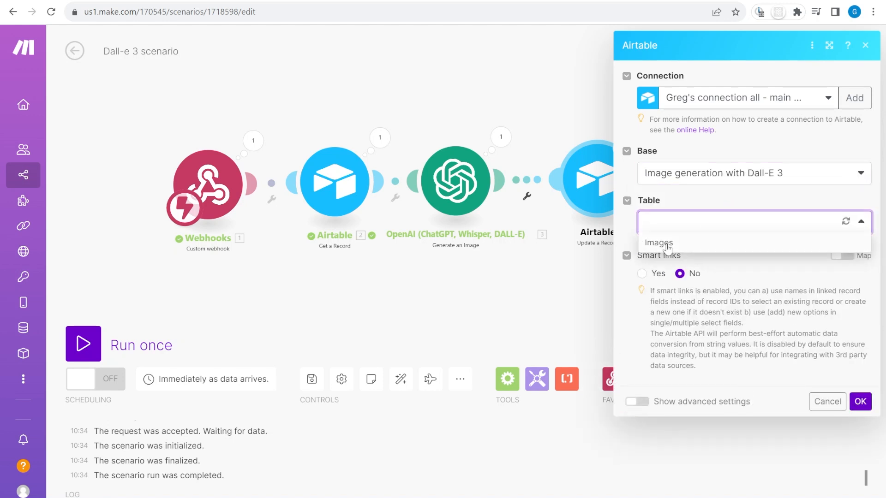
{"action": "left_click", "coordinate": [702, 239]}
Use the webhook's recordId as the record to update
{"action": "left_click", "coordinate": [691, 270]}
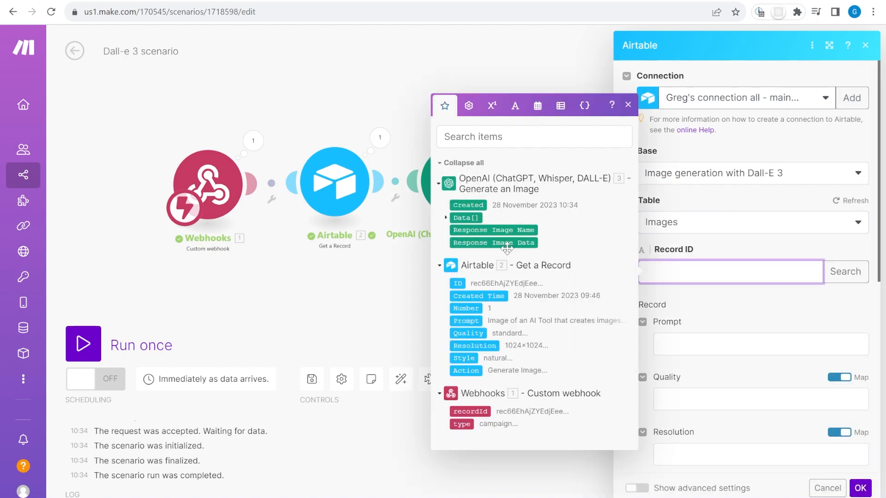
{"action": "left_click", "coordinate": [475, 409]}
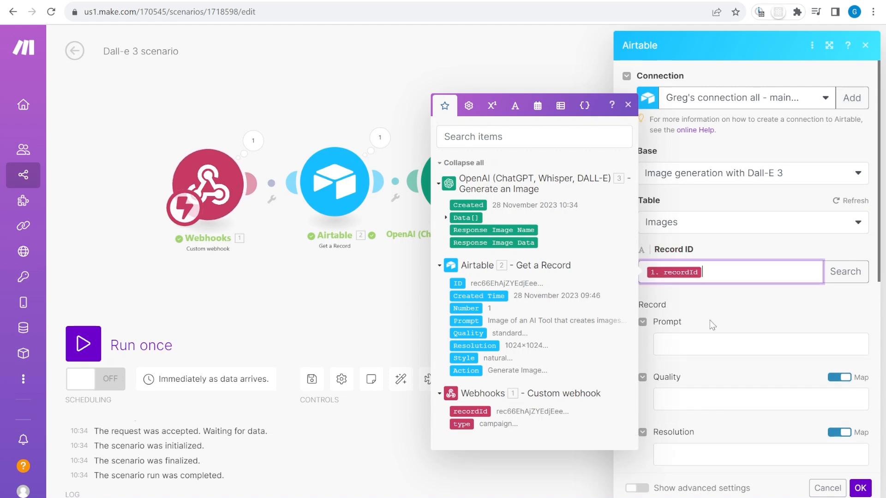
{"action": "scroll", "coordinate": [727, 311], "scroll_direction": "down", "scroll_amount": 3}
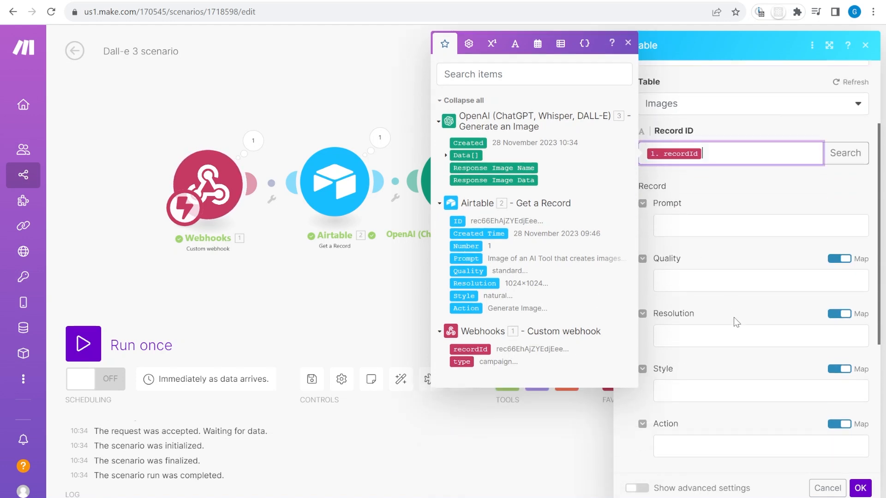
{"action": "scroll", "coordinate": [725, 242], "scroll_direction": "down", "scroll_amount": 5}
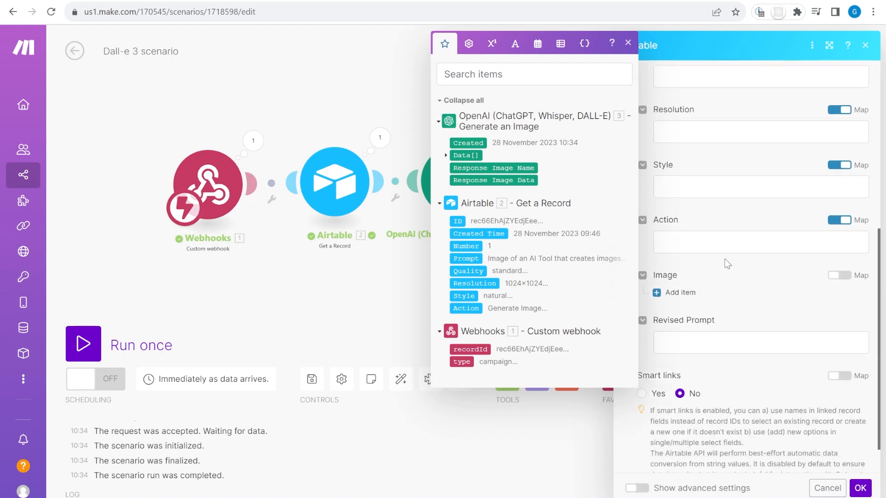
Map the generated image URL to File URL and the revised prompt to Revised Prompt, then confirm
{"action": "left_click", "coordinate": [685, 258]}
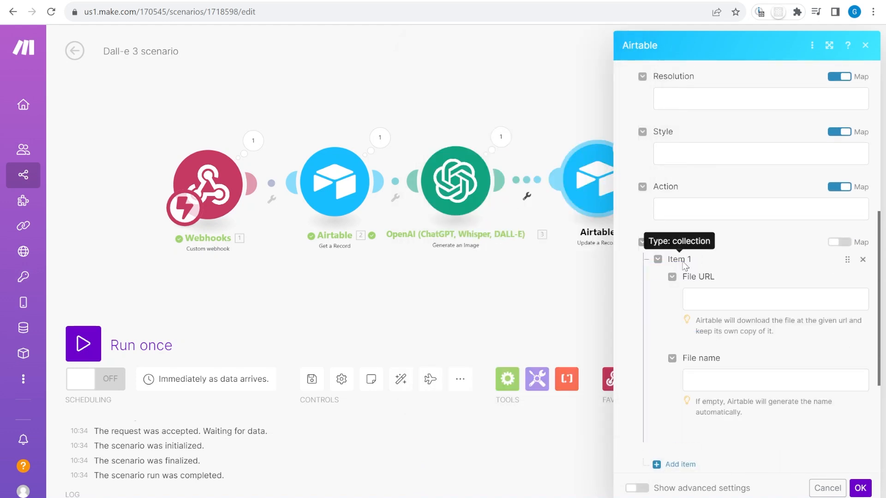
{"action": "left_click", "coordinate": [734, 302]}
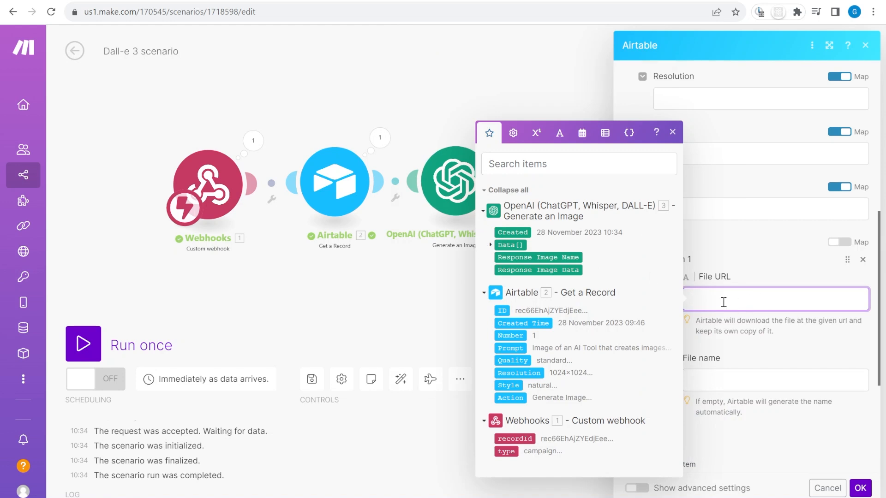
{"action": "left_click", "coordinate": [491, 246]}
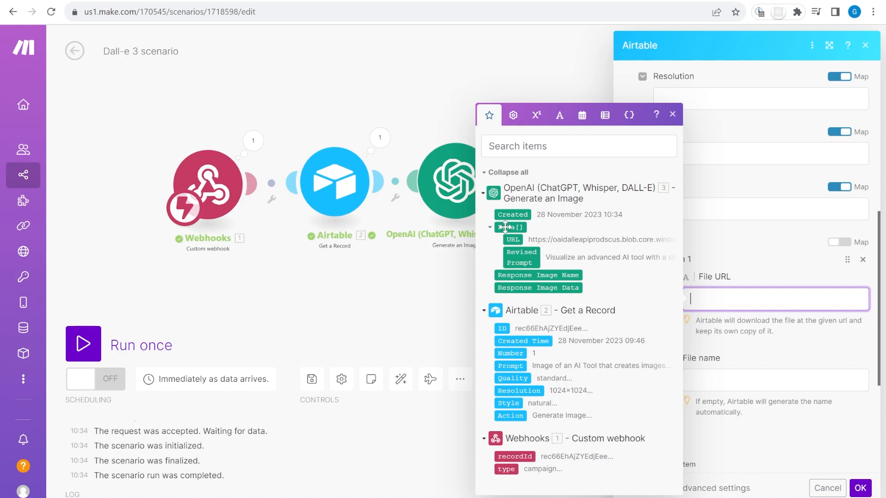
{"action": "left_click", "coordinate": [516, 240]}
{"action": "scroll", "coordinate": [744, 316], "scroll_direction": "down", "scroll_amount": 5}
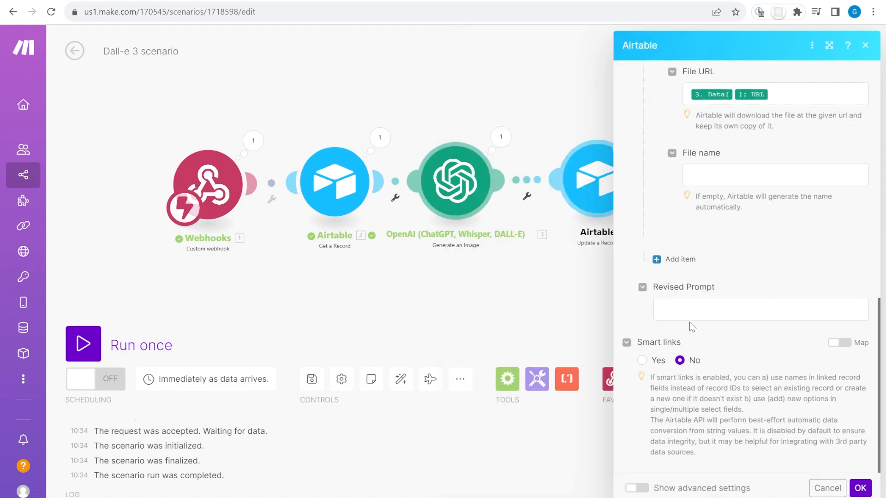
{"action": "left_click", "coordinate": [693, 307]}
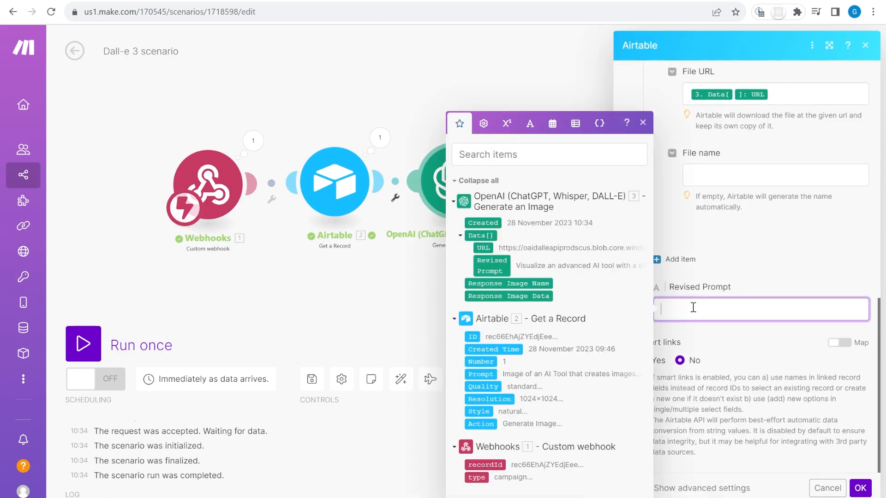
{"action": "left_click", "coordinate": [486, 266]}
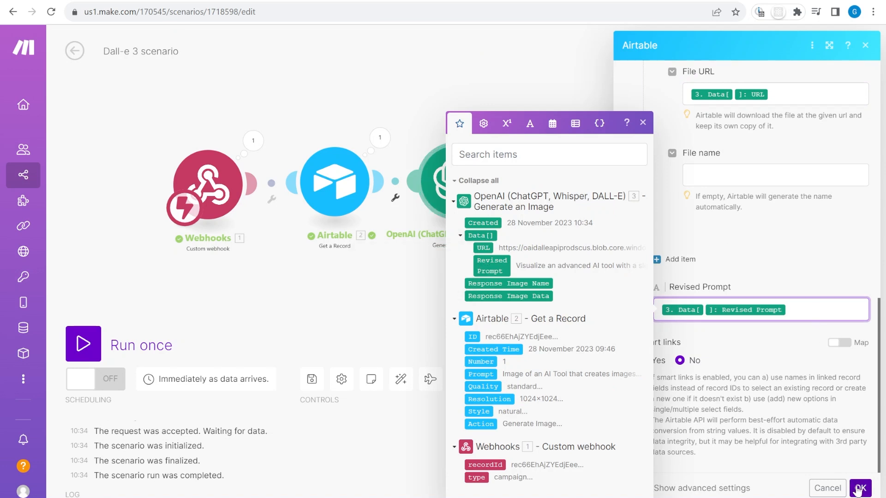
{"action": "left_click", "coordinate": [856, 490]}
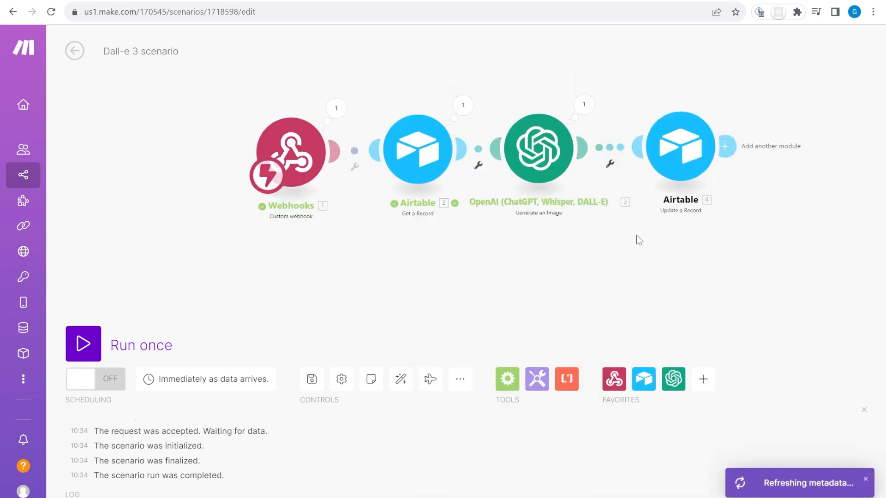
Save the four-module scenario, switch it on, and return to the Airtable Images table
{"action": "left_click", "coordinate": [321, 387]}
{"action": "left_click", "coordinate": [105, 377]}
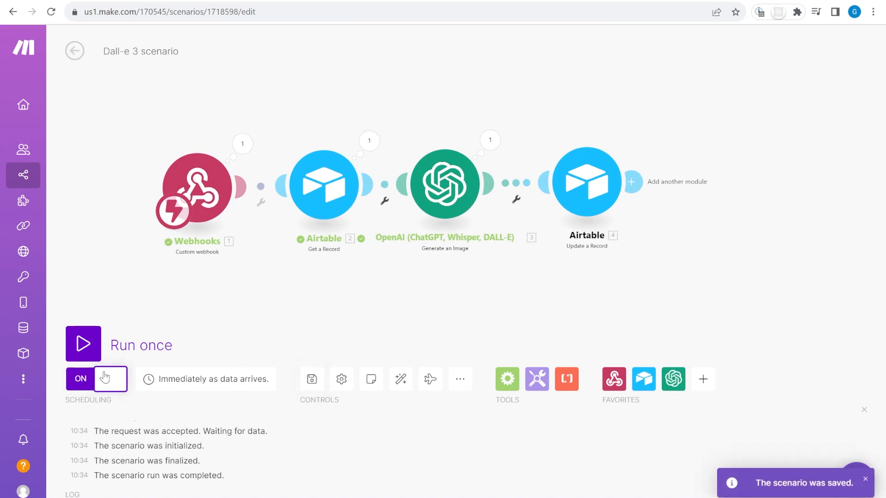
{"action": "left_click", "coordinate": [84, 49]}
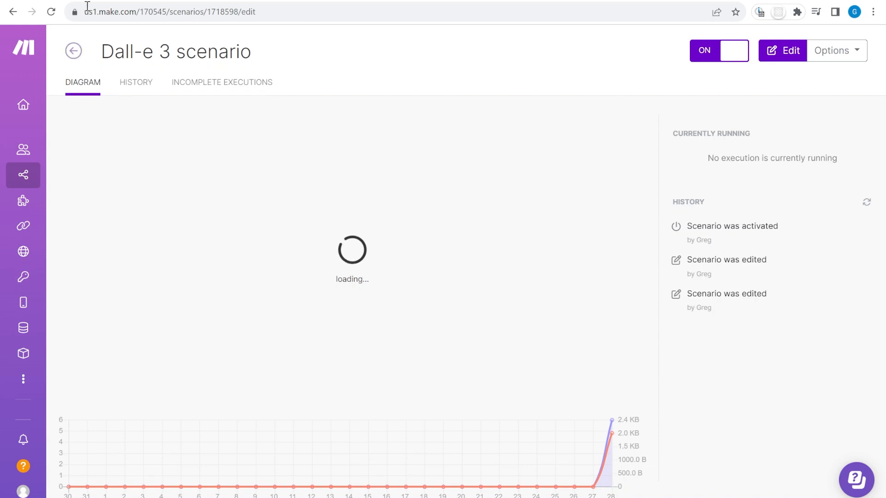
{"action": "left_click", "coordinate": [242, 1]}
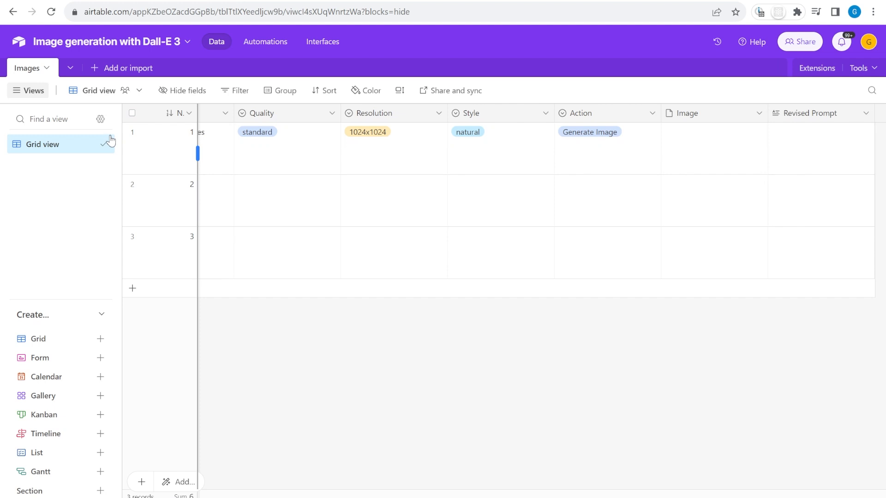
Collapse the views sidebar and re-set row 1's Action to Generate Image to trigger the scenario
{"action": "left_click", "coordinate": [29, 90]}
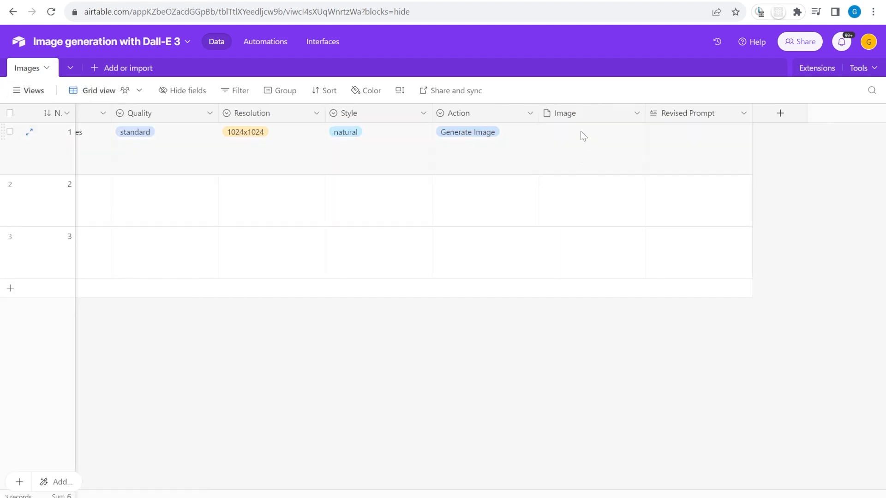
{"action": "left_click", "coordinate": [462, 154]}
{"action": "key", "text": "Delete"}
{"action": "left_click", "coordinate": [462, 154]}
{"action": "left_click", "coordinate": [480, 197]}
{"action": "scroll", "coordinate": [70, 120], "scroll_direction": "left", "scroll_amount": 1}
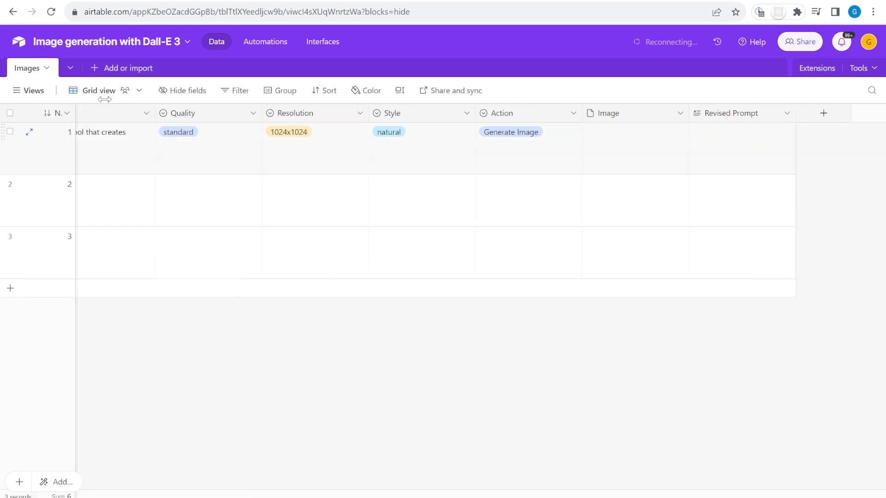
{"action": "scroll", "coordinate": [669, 178], "scroll_direction": "left", "scroll_amount": 2}
{"action": "left_click", "coordinate": [676, 210]}
{"action": "left_click", "coordinate": [621, 0]}
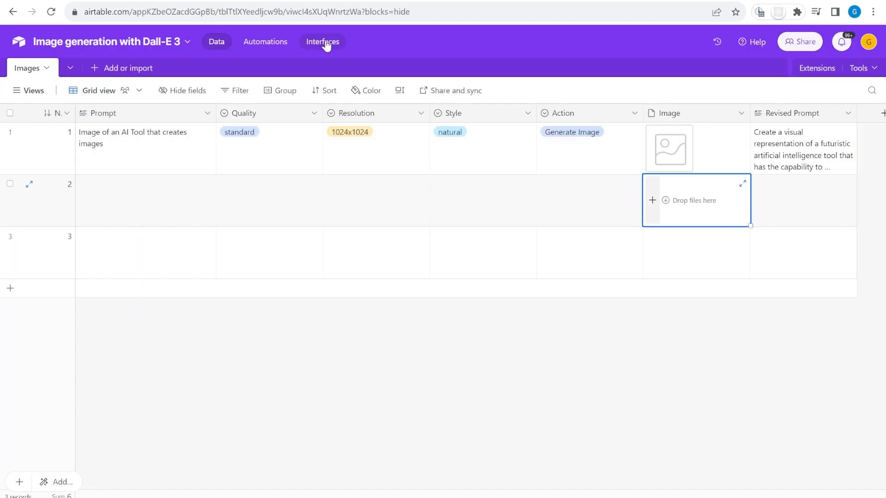
View row 1's generated image full size and read its expanded Revised Prompt
{"action": "left_click", "coordinate": [670, 147]}
{"action": "left_click", "coordinate": [670, 147]}
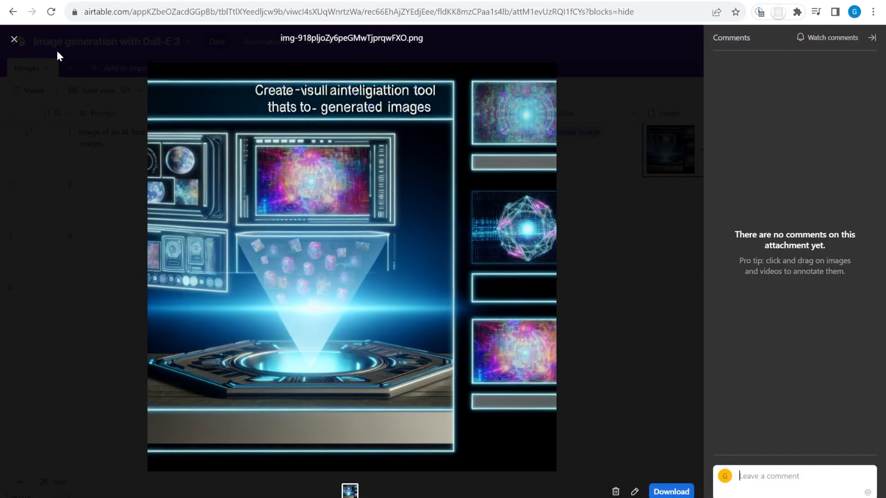
{"action": "left_click", "coordinate": [15, 39]}
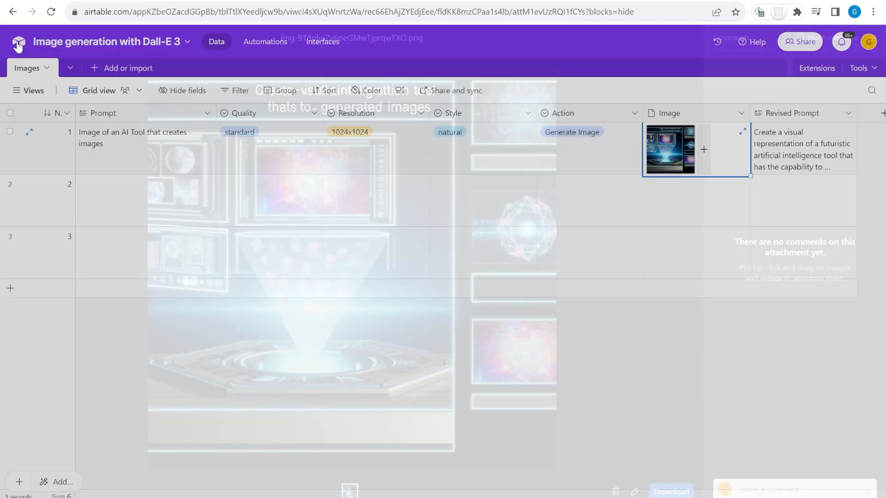
{"action": "left_click", "coordinate": [825, 159]}
{"action": "left_click", "coordinate": [849, 133]}
{"action": "left_click_drag", "start_coordinate": [602, 241], "coordinate": [455, 126]}
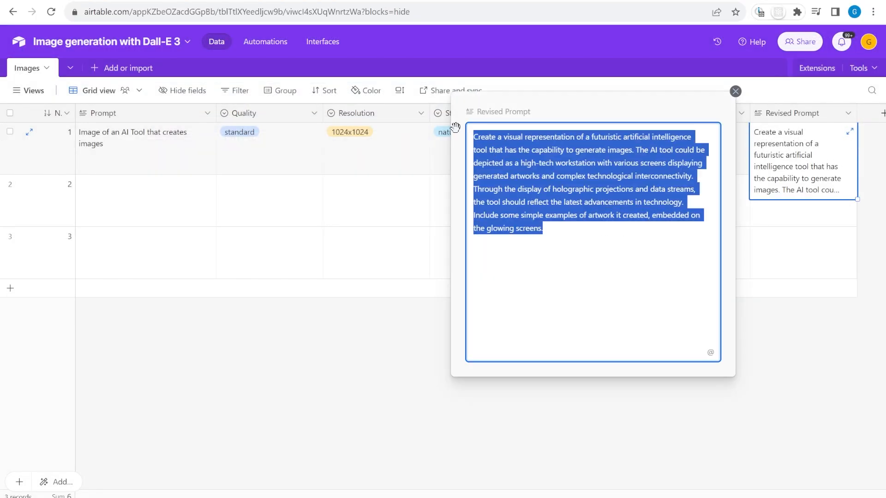
{"action": "left_click", "coordinate": [735, 92]}
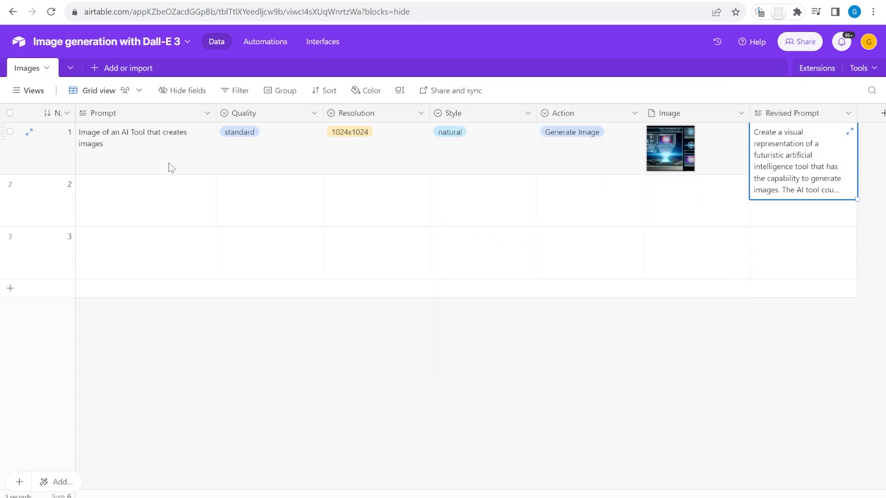
Enter 'Create image in social media' as row 2's prompt and fill row 1's Quality, Resolution, Style down
{"action": "left_click", "coordinate": [141, 196]}
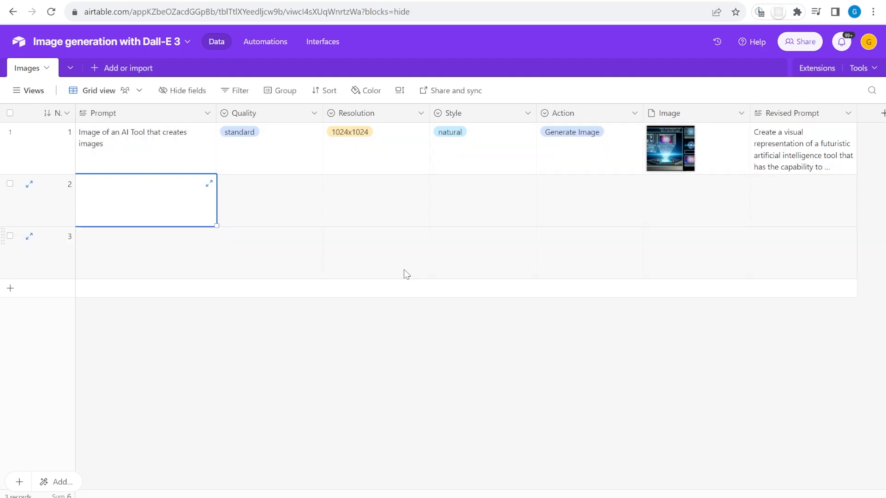
{"action": "type", "text": "Create image in a photo realistic style of a robot AI"}
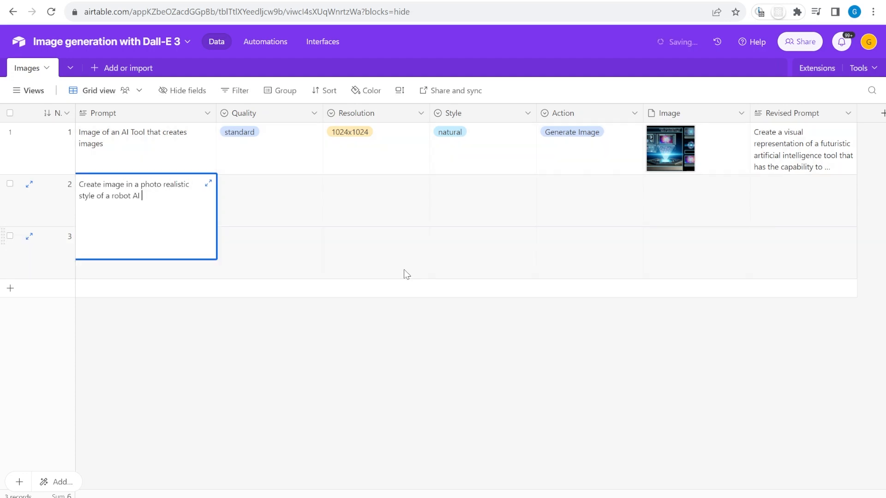
{"action": "type", "text": "in social media"}
{"action": "left_click_drag", "start_coordinate": [276, 155], "coordinate": [634, 201]}
{"action": "left_click_drag", "start_coordinate": [485, 154], "coordinate": [277, 154]}
{"action": "left_click_drag", "start_coordinate": [536, 175], "coordinate": [530, 206]}
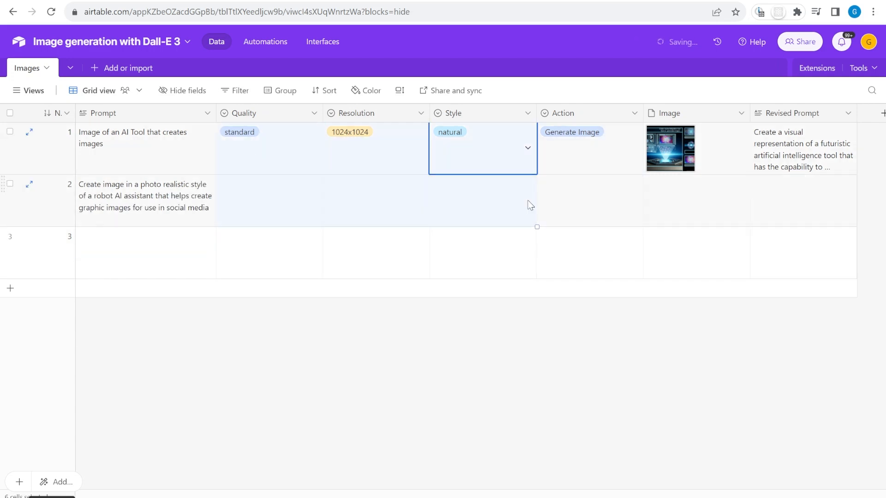
{"action": "key", "text": "ctrl+d"}
{"action": "left_click", "coordinate": [624, 196]}
Set row 2's Action to Generate Image
{"action": "left_click", "coordinate": [602, 198]}
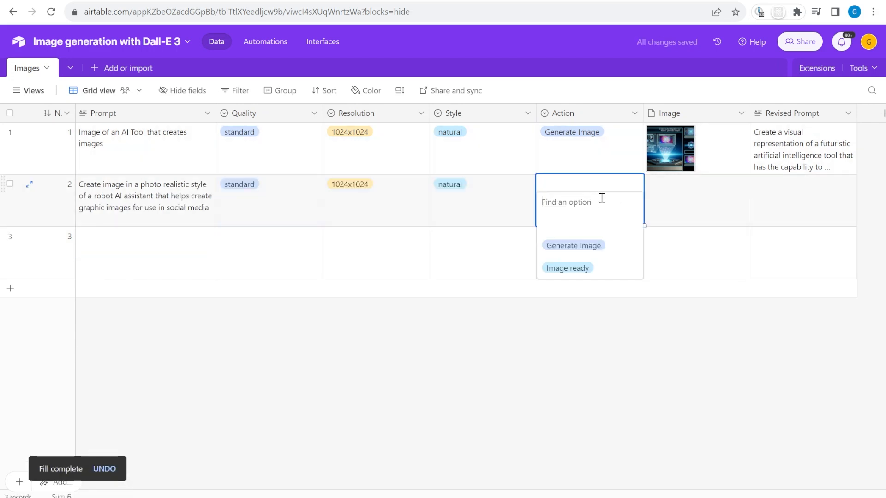
{"action": "left_click", "coordinate": [605, 247]}
{"action": "left_click", "coordinate": [550, 358]}
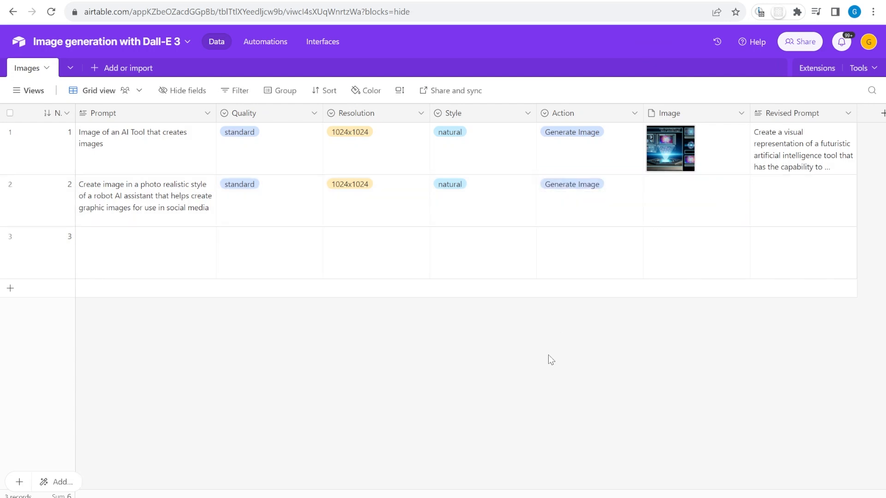
View row 2's generated image and read its expanded Revised Prompt
{"action": "left_click", "coordinate": [670, 203]}
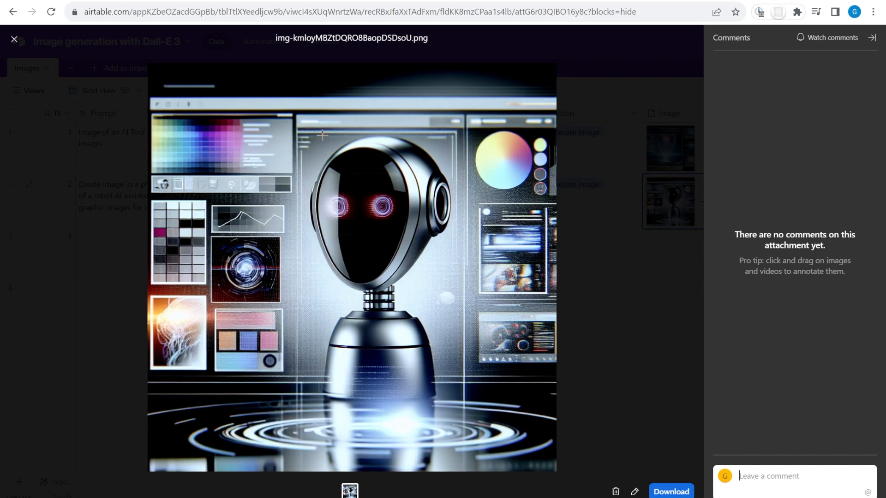
{"action": "left_click", "coordinate": [14, 41]}
{"action": "left_click", "coordinate": [844, 194]}
{"action": "left_click", "coordinate": [850, 184]}
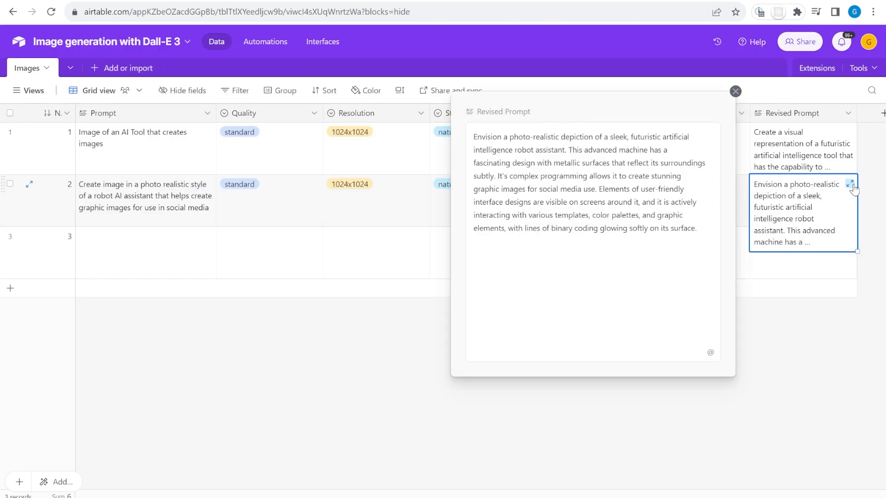
{"action": "left_click_drag", "start_coordinate": [709, 230], "coordinate": [763, 112]}
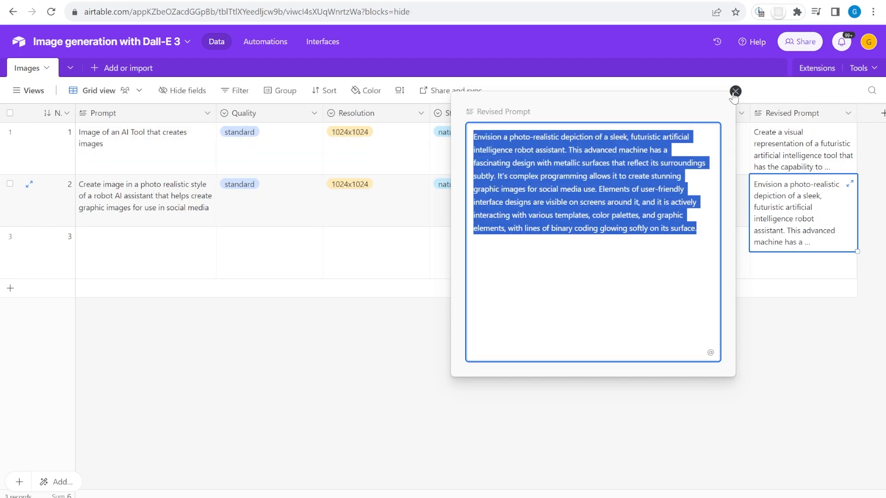
{"action": "left_click", "coordinate": [735, 91]}
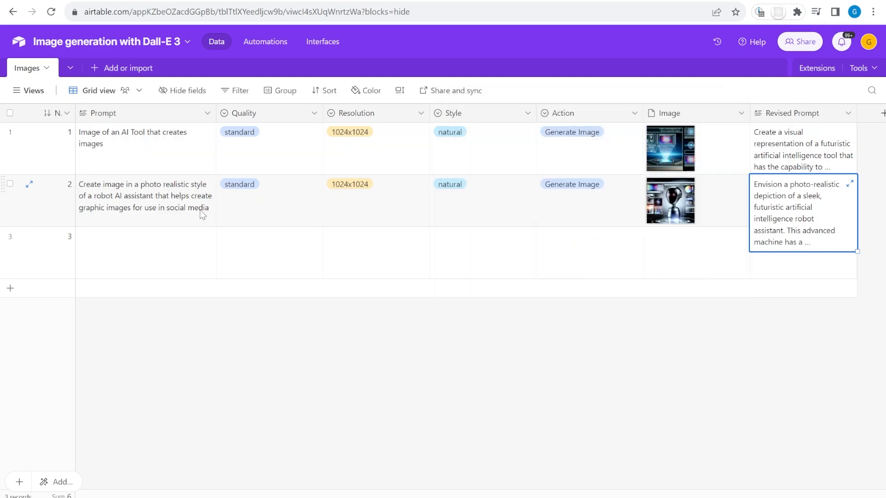
{"action": "left_click", "coordinate": [156, 225]}
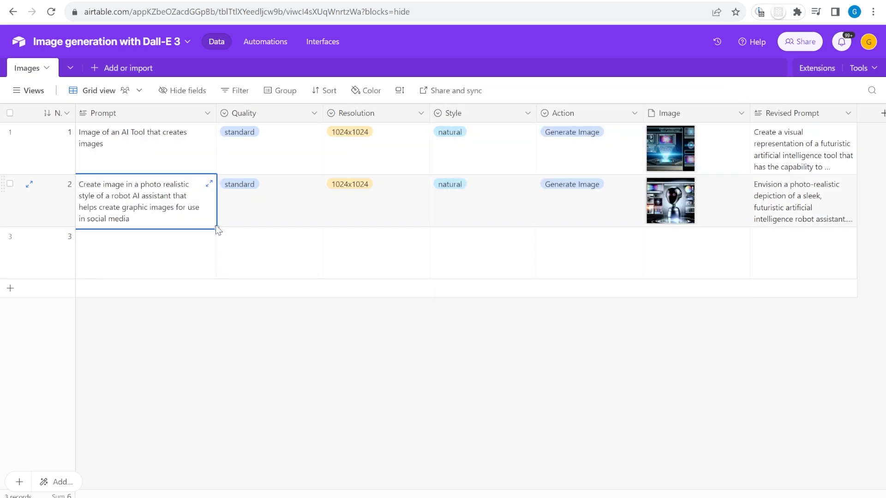
Paste row 2's prompt into row 3 and change it to 'a cartoon character painter who is a human assistant'
{"action": "key", "text": "ctrl+c"}
{"action": "left_click", "coordinate": [144, 236]}
{"action": "key", "text": "ctrl+v"}
{"action": "double_click", "coordinate": [144, 235]}
{"action": "left_click_drag", "start_coordinate": [126, 236], "coordinate": [189, 235]}
{"action": "type", "text": "a cartoon character painter who is a human assistant"}
{"action": "key", "text": "Delete"}
{"action": "key", "text": "Delete"}
{"action": "key", "text": "Delete"}
{"action": "key", "text": "Delete"}
{"action": "key", "text": "Delete"}
{"action": "key", "text": "Delete"}
{"action": "key", "text": "Delete"}
{"action": "key", "text": "Delete"}
{"action": "key", "text": "Delete"}
{"action": "key", "text": "Delete"}
{"action": "key", "text": "Delete"}
{"action": "key", "text": "Delete"}
{"action": "key", "text": "Delete"}
{"action": "key", "text": "Delete"}
{"action": "key", "text": "Delete"}
{"action": "key", "text": "Delete"}
{"action": "key", "text": "Delete"}
{"action": "key", "text": "Delete"}
{"action": "key", "text": "Delete"}
{"action": "key", "text": "Delete"}
{"action": "key", "text": "Delete"}
{"action": "key", "text": "Delete"}
{"action": "key", "text": "Delete"}
{"action": "key", "text": "Delete"}
{"action": "key", "text": "Delete"}
{"action": "key", "text": "Delete"}
{"action": "key", "text": "Delete"}
{"action": "left_click", "coordinate": [138, 271]}
{"action": "type", "text": "."}
Fill row 2's Quality through Action values down into row 3
{"action": "left_click", "coordinate": [277, 217]}
{"action": "left_click_drag", "start_coordinate": [277, 217], "coordinate": [595, 212]}
{"action": "left_click_drag", "start_coordinate": [643, 226], "coordinate": [641, 258]}
{"action": "left_click", "coordinate": [615, 260]}
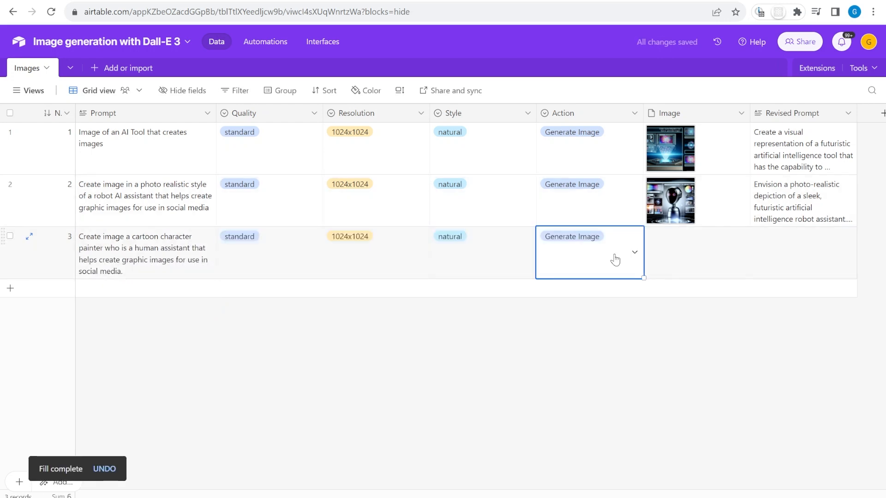
Review row 3's generated image full size and its revised prompt
{"action": "left_click", "coordinate": [672, 252]}
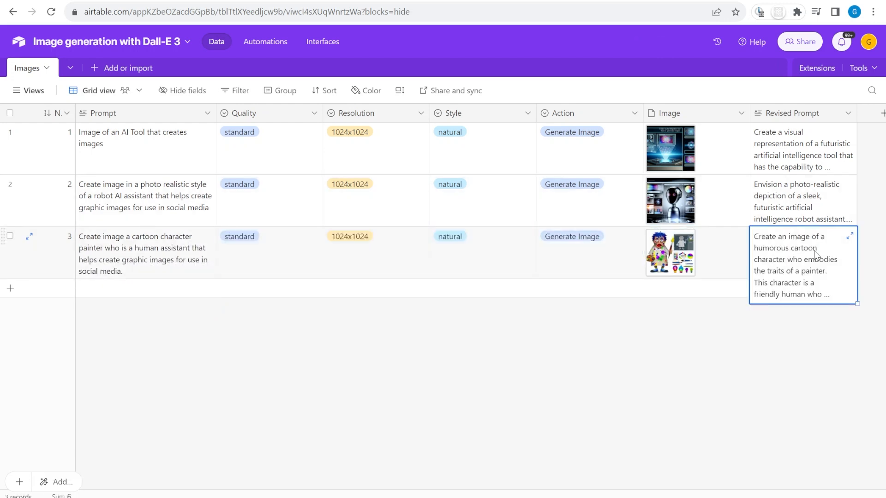
{"action": "left_click", "coordinate": [677, 251]}
{"action": "left_click", "coordinate": [633, 205]}
{"action": "left_click", "coordinate": [795, 250]}
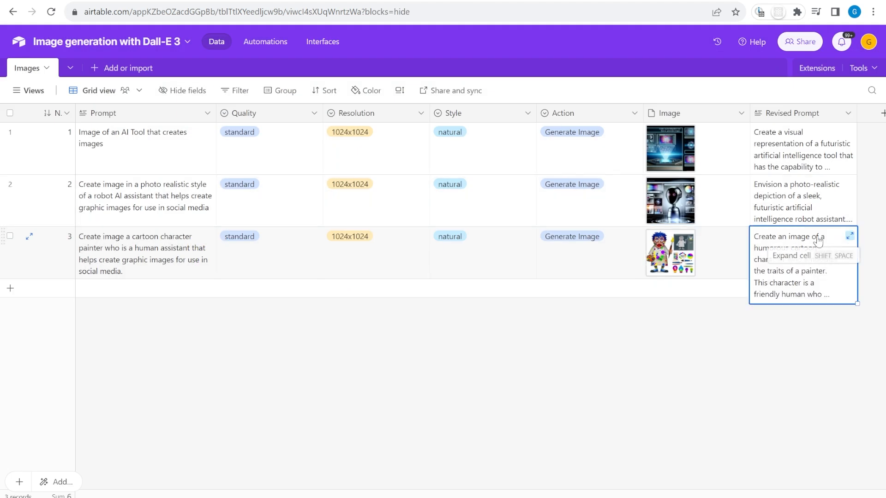
Copy the painter prompt into row 4 and set it to hd, 1792x1024, vivid
{"action": "left_click", "coordinate": [204, 252]}
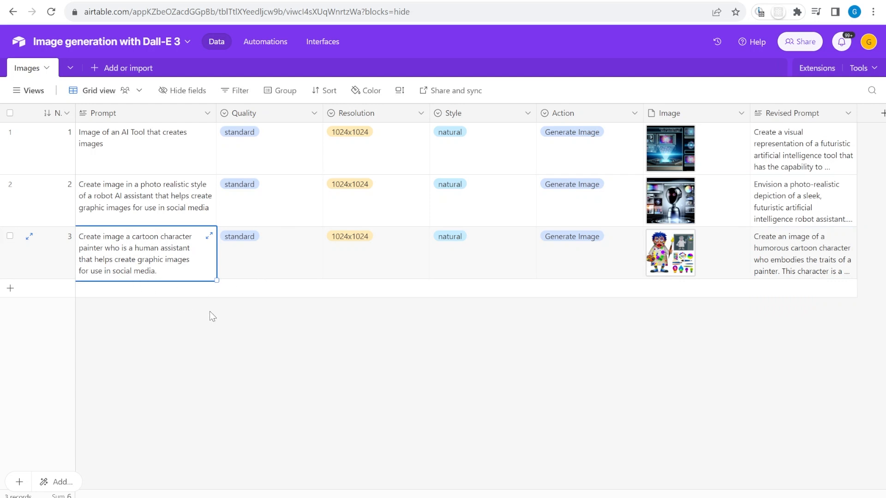
{"action": "left_click_drag", "start_coordinate": [214, 282], "coordinate": [207, 306]}
{"action": "left_click", "coordinate": [308, 268]}
{"action": "left_click", "coordinate": [252, 301]}
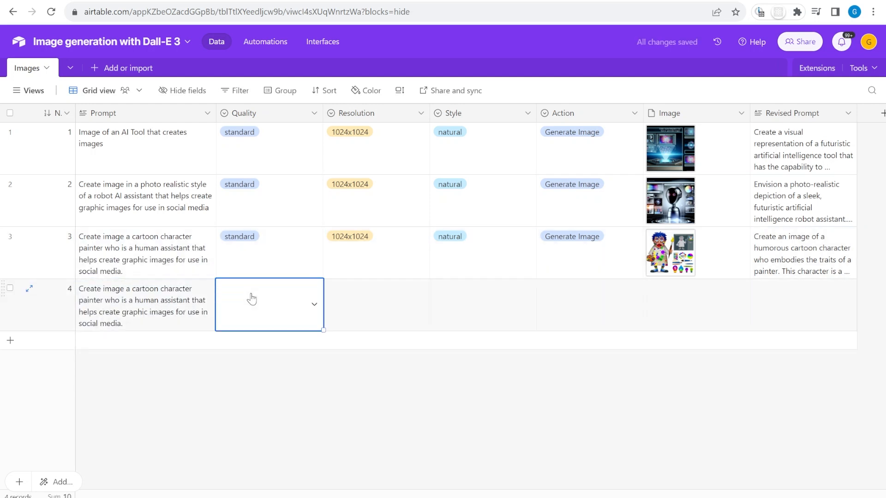
{"action": "left_click", "coordinate": [253, 297]}
{"action": "left_click", "coordinate": [234, 372]}
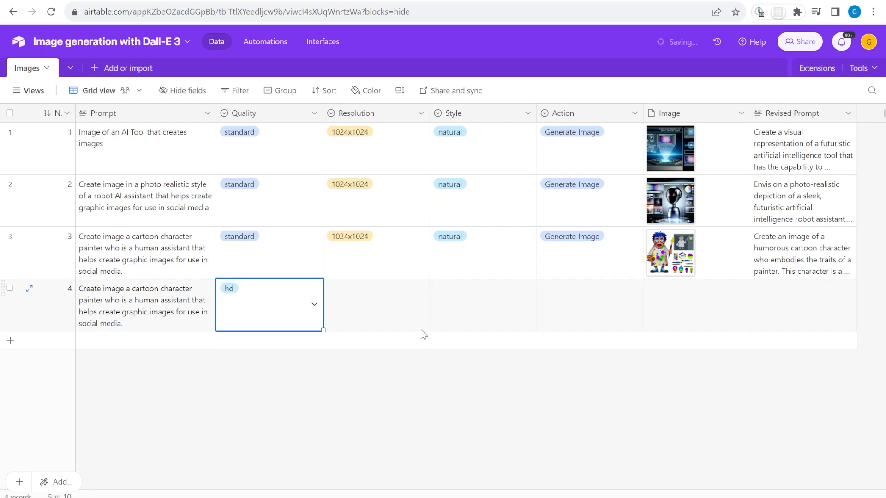
{"action": "left_click", "coordinate": [386, 292]}
{"action": "left_click", "coordinate": [387, 292]}
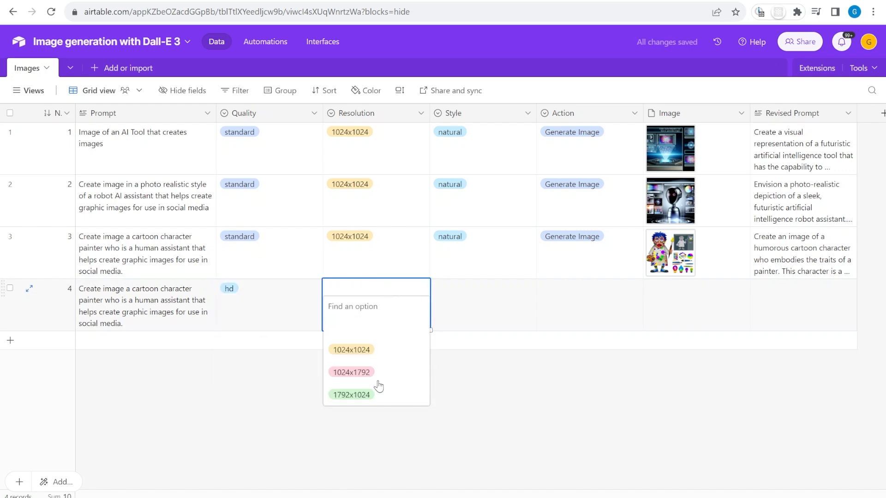
{"action": "left_click", "coordinate": [386, 396]}
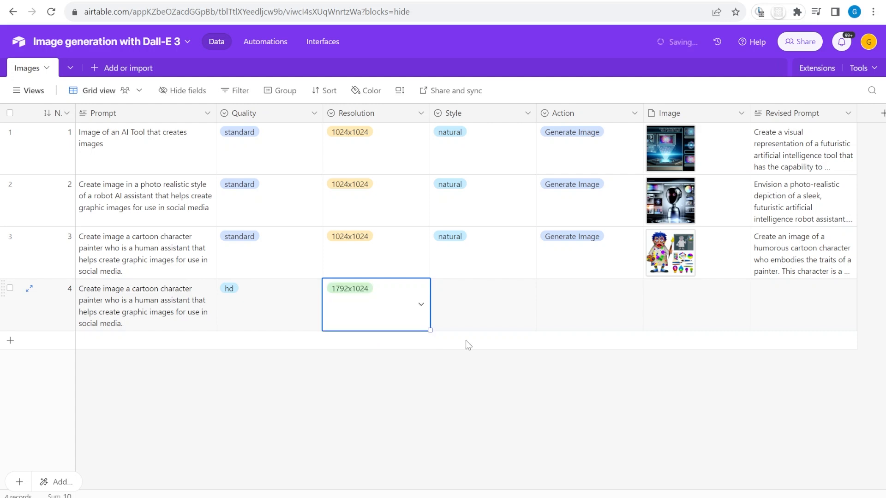
{"action": "left_click", "coordinate": [471, 312]}
{"action": "left_click", "coordinate": [468, 307]}
{"action": "left_click", "coordinate": [476, 360]}
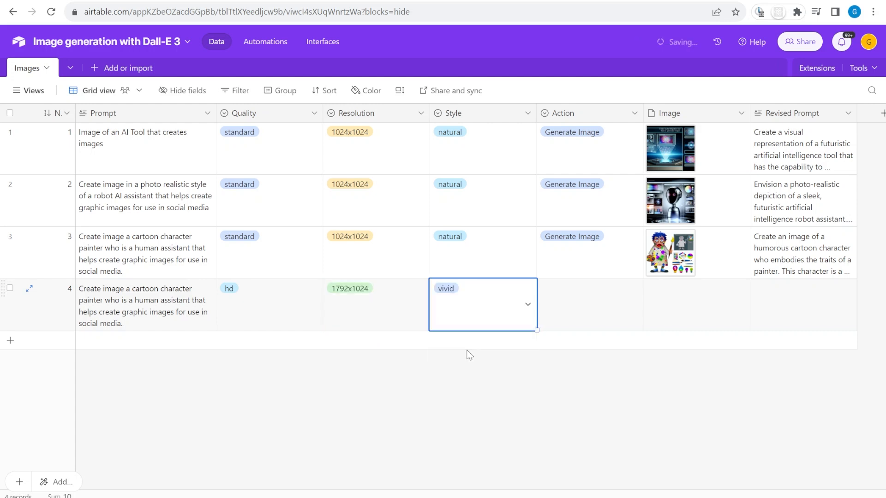
Set row 4's action to Generate Image, view its image, and copy its prompt
{"action": "left_click", "coordinate": [585, 300]}
{"action": "left_click", "coordinate": [572, 350]}
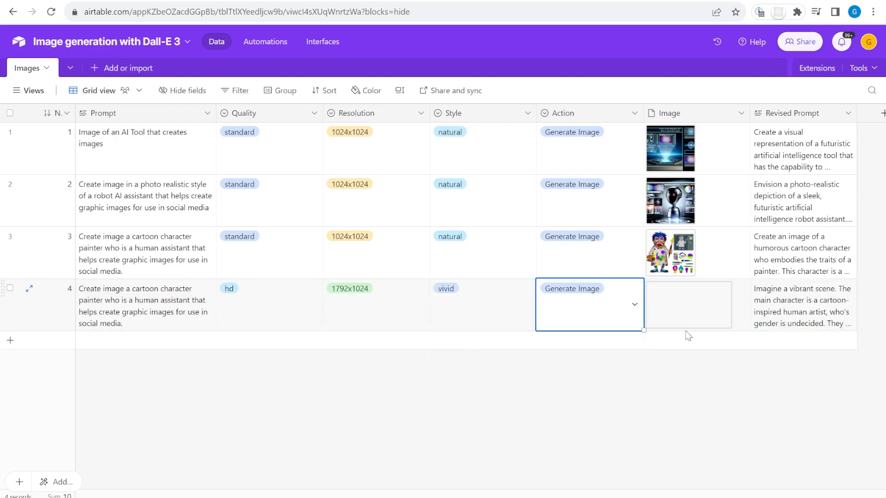
{"action": "left_click", "coordinate": [707, 306]}
{"action": "left_click", "coordinate": [707, 307]}
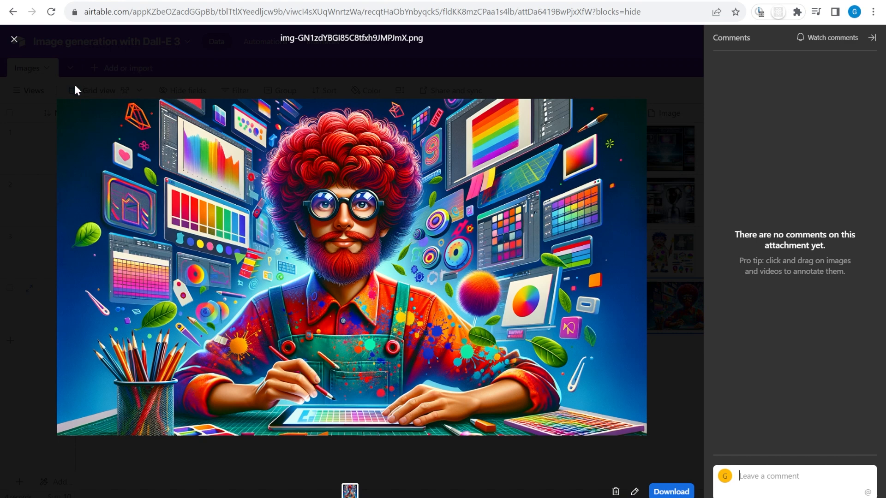
{"action": "left_click", "coordinate": [14, 40]}
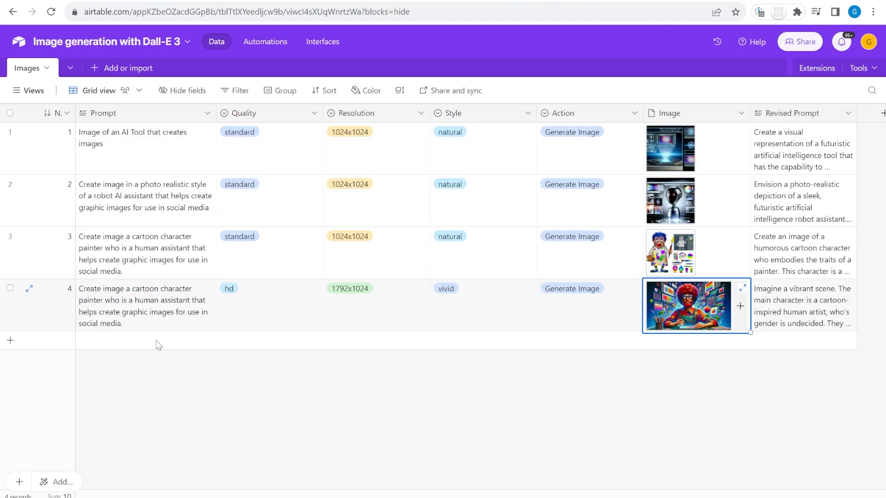
{"action": "left_click", "coordinate": [137, 312]}
{"action": "key", "text": "ctrl+c"}
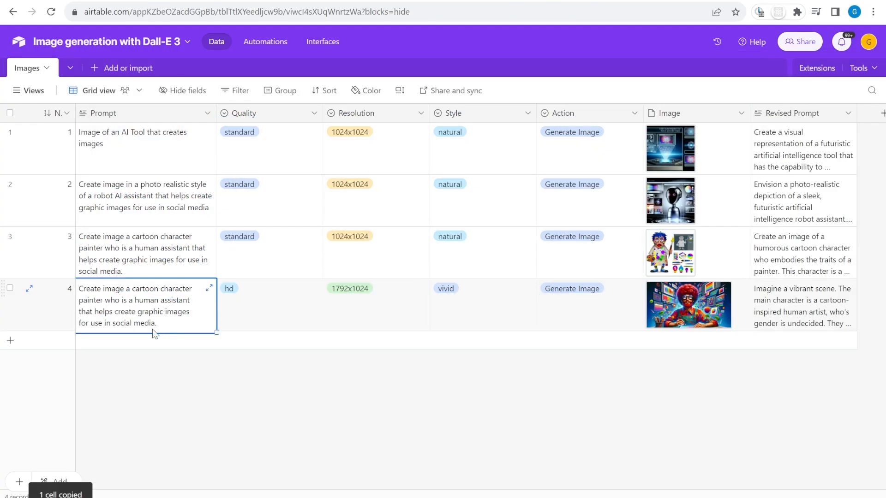
Add row 5 with row 4's prompt and options, style natural, action Generate Image
{"action": "left_click", "coordinate": [158, 346]}
{"action": "key", "text": "ctrl+v"}
{"action": "left_click_drag", "start_coordinate": [288, 308], "coordinate": [489, 308]}
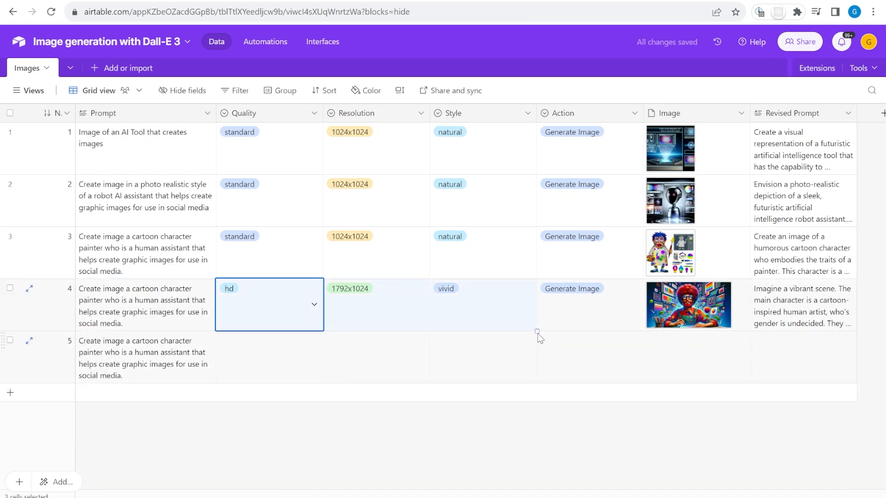
{"action": "left_click_drag", "start_coordinate": [536, 330], "coordinate": [531, 360]}
{"action": "double_click", "coordinate": [527, 355]}
{"action": "left_click", "coordinate": [452, 424]}
{"action": "double_click", "coordinate": [632, 352]}
{"action": "left_click", "coordinate": [598, 410]}
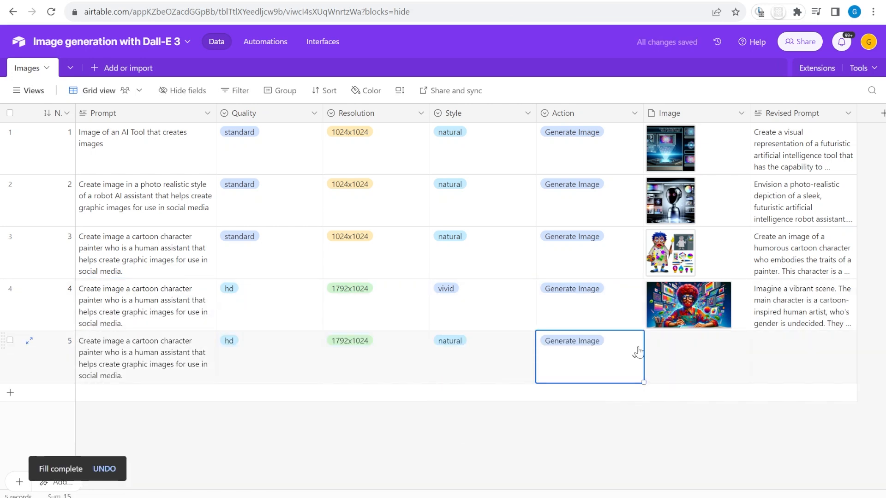
Add row 6 with the prompt 'Create image of a Cat that paints pictures, with beret and s…'
{"action": "left_click", "coordinate": [150, 396]}
{"action": "scroll", "coordinate": [195, 384], "scroll_direction": "down", "scroll_amount": 1}
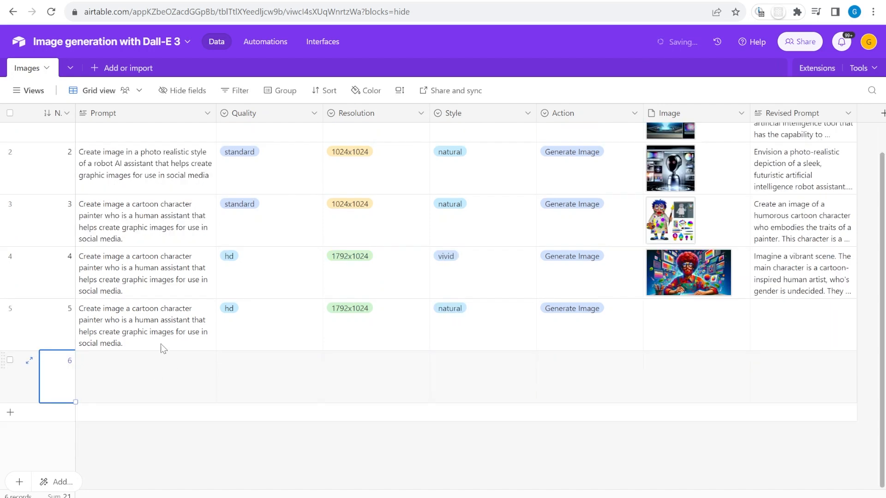
{"action": "left_click", "coordinate": [161, 378]}
{"action": "type", "text": "Create image of a Cat that paints pictures, with beret and s"}
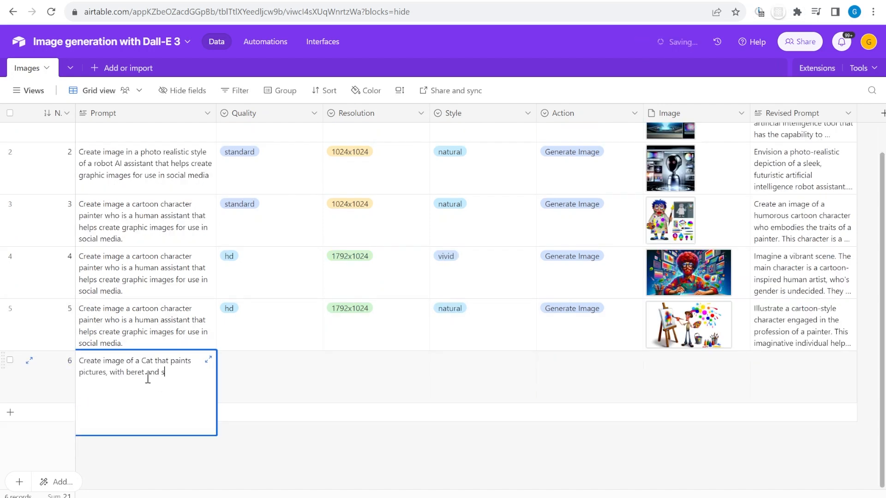
{"action": "key", "text": "Tab"}
{"action": "left_click", "coordinate": [713, 367]}
View row 5's generated image, then select row 6's prompt and style cells
{"action": "double_click", "coordinate": [690, 326]}
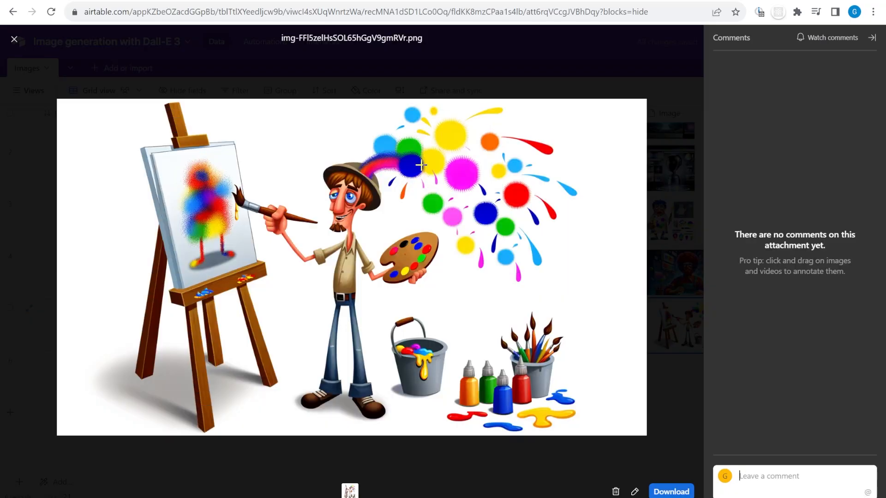
{"action": "left_click", "coordinate": [13, 41]}
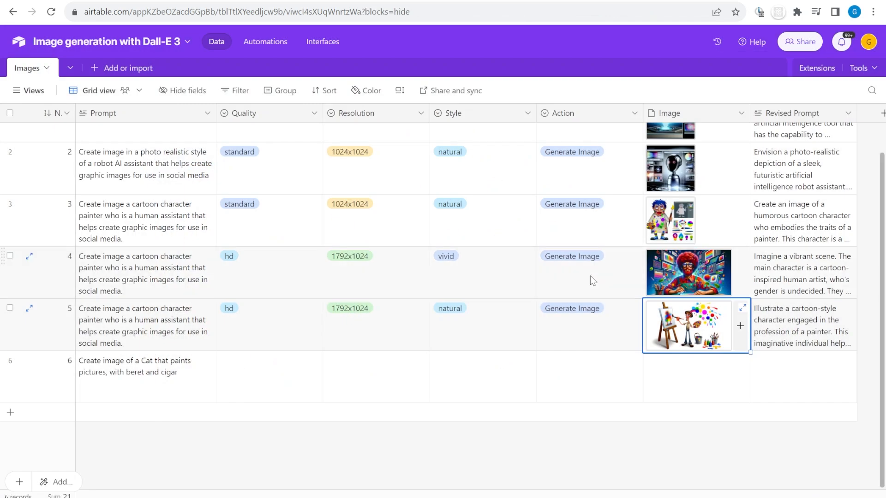
{"action": "left_click", "coordinate": [135, 381]}
{"action": "left_click", "coordinate": [498, 377]}
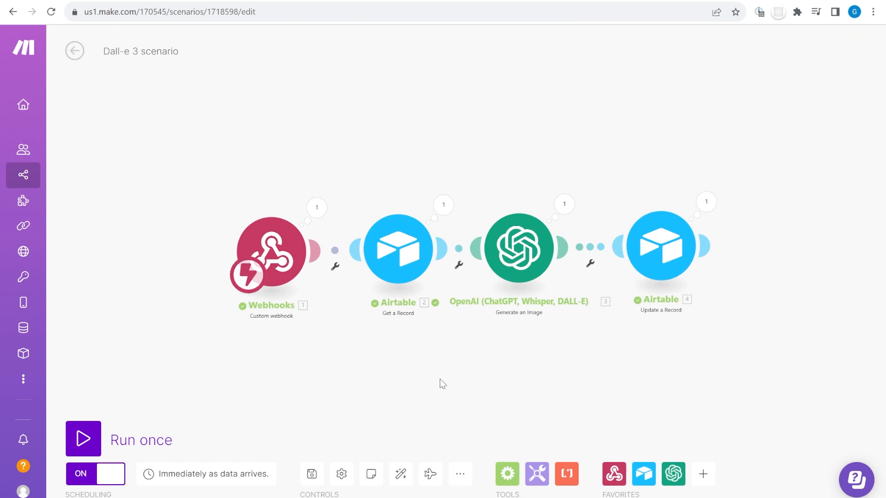
Turn on sequential processing in the Dall-e 3 scenario settings, then add record 7 in Airtable
{"action": "left_click", "coordinate": [342, 475]}
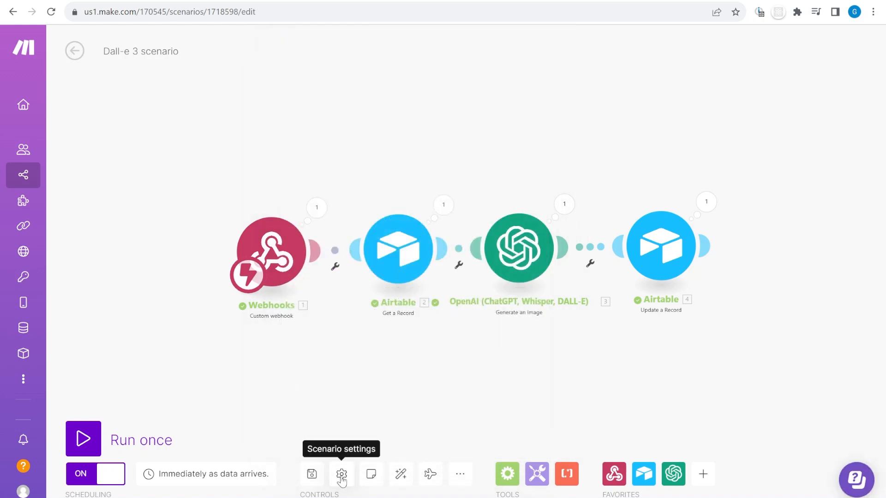
{"action": "left_click", "coordinate": [341, 475]}
{"action": "left_click", "coordinate": [296, 94]}
{"action": "left_click", "coordinate": [528, 438]}
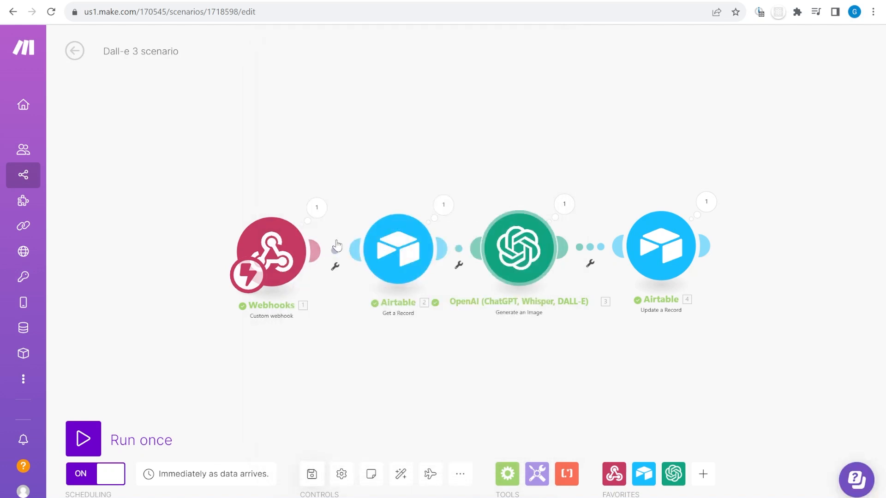
{"action": "left_click", "coordinate": [75, 50]}
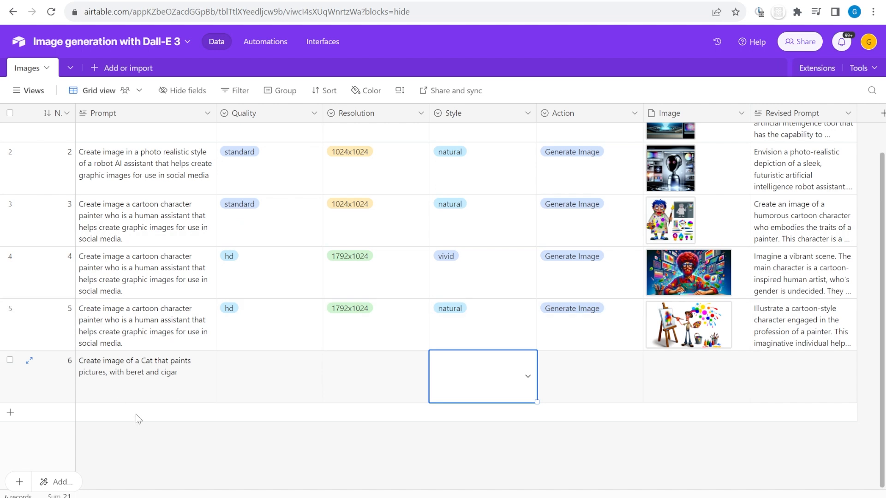
{"action": "left_click", "coordinate": [166, 415]}
Add rows 8–10 and paste row 6's cat prompt into rows 7–10
{"action": "left_click", "coordinate": [165, 447]}
{"action": "left_click", "coordinate": [153, 419]}
{"action": "left_click", "coordinate": [166, 468]}
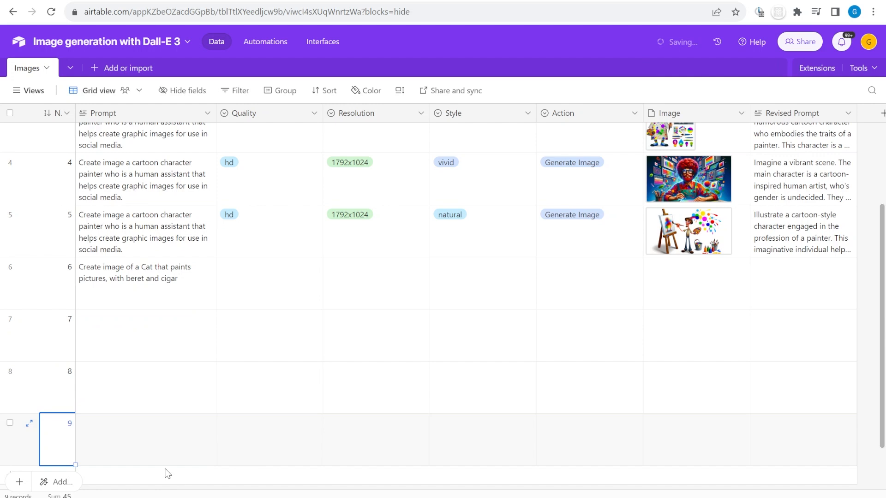
{"action": "left_click", "coordinate": [166, 470]}
{"action": "left_click", "coordinate": [173, 244]}
{"action": "key", "text": "ctrl+c"}
{"action": "left_click_drag", "start_coordinate": [173, 273], "coordinate": [162, 436]}
{"action": "key", "text": "ctrl+v"}
Set quality to standard for rows 6–7 and hd for rows 8–9
{"action": "left_click", "coordinate": [258, 225]}
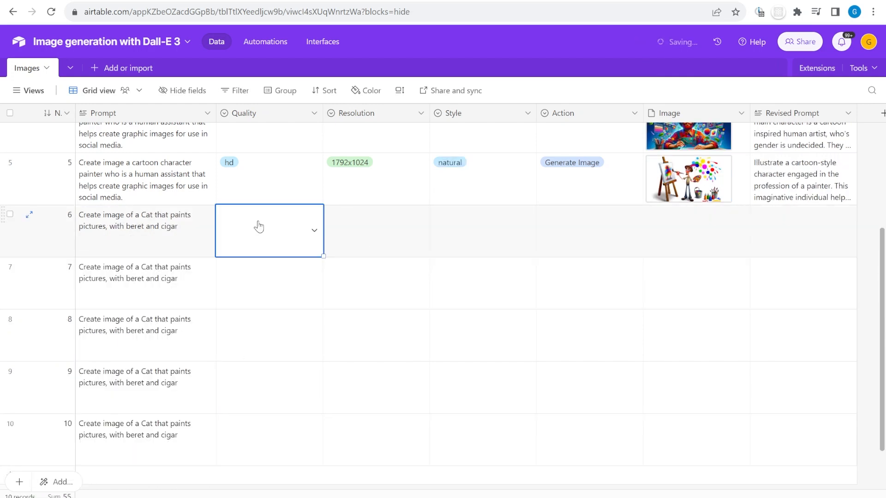
{"action": "left_click", "coordinate": [259, 227]}
{"action": "left_click", "coordinate": [276, 279]}
{"action": "left_click_drag", "start_coordinate": [323, 258], "coordinate": [316, 282]}
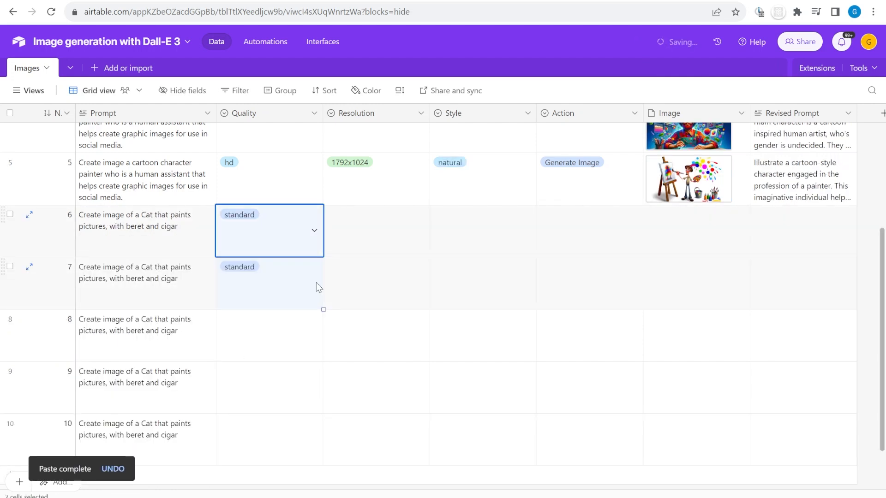
{"action": "left_click", "coordinate": [292, 334]}
{"action": "left_click", "coordinate": [291, 334]}
{"action": "left_click", "coordinate": [277, 404]}
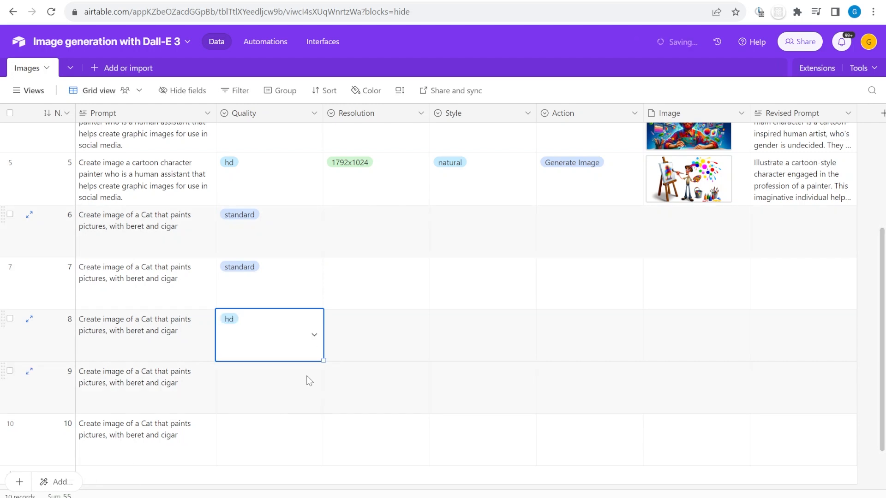
{"action": "left_click_drag", "start_coordinate": [322, 363], "coordinate": [306, 405]}
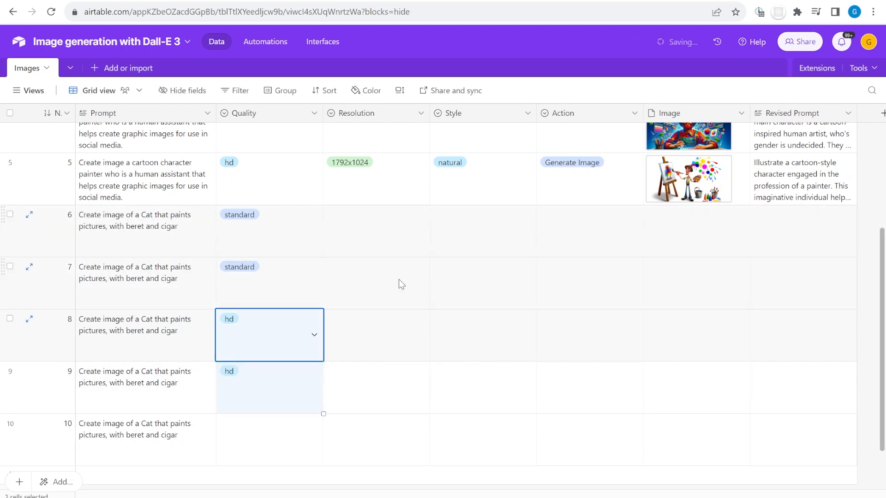
Set resolution 1792x1024 for rows 6 through 9
{"action": "left_click", "coordinate": [357, 231]}
{"action": "left_click", "coordinate": [358, 231]}
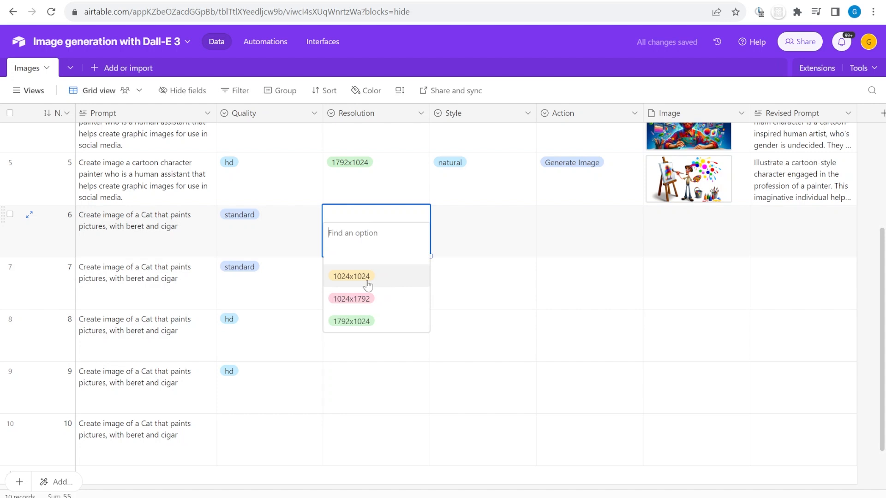
{"action": "left_click", "coordinate": [352, 321]}
{"action": "left_click_drag", "start_coordinate": [430, 257], "coordinate": [427, 370]}
{"action": "left_click", "coordinate": [490, 240]}
Set styles: row 6 natural, row 7 vivid, rows 8 and 9 natural
{"action": "left_click", "coordinate": [490, 240]}
{"action": "left_click", "coordinate": [489, 302]}
{"action": "left_click", "coordinate": [467, 285]}
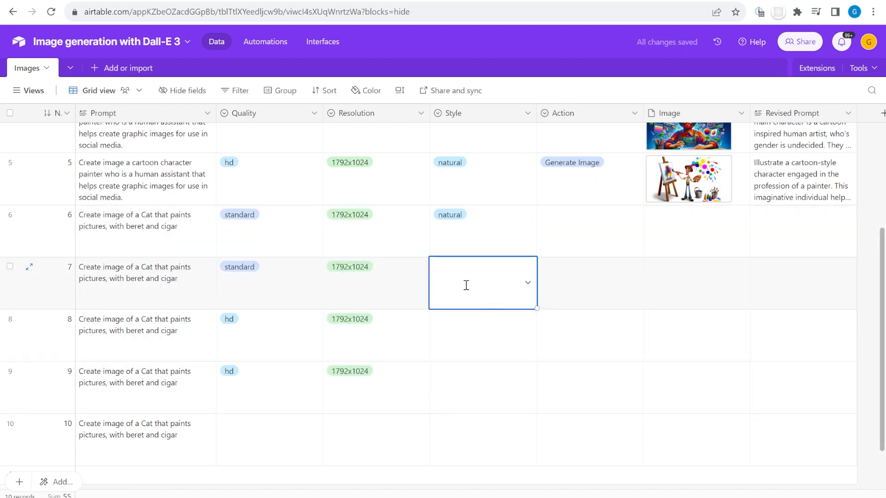
{"action": "left_click", "coordinate": [467, 285]}
{"action": "left_click", "coordinate": [468, 328]}
{"action": "left_click", "coordinate": [475, 338]}
{"action": "left_click", "coordinate": [475, 338]}
{"action": "left_click", "coordinate": [480, 385]}
{"action": "left_click", "coordinate": [472, 343]}
{"action": "left_click", "coordinate": [466, 400]}
Set Generate Image as the action for rows 6 through 9
{"action": "left_click", "coordinate": [479, 394]}
{"action": "left_click", "coordinate": [480, 394]}
{"action": "left_click", "coordinate": [476, 455]}
{"action": "left_click", "coordinate": [590, 235]}
{"action": "left_click", "coordinate": [590, 235]}
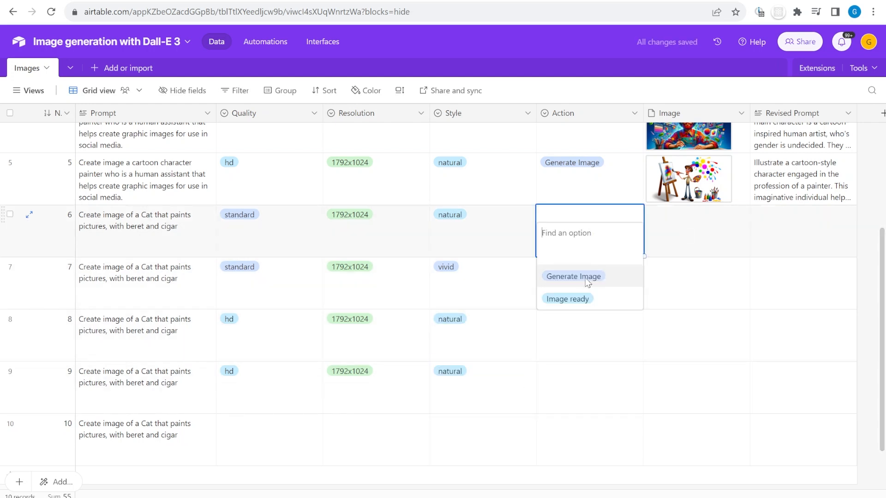
{"action": "left_click", "coordinate": [587, 278]}
{"action": "left_click_drag", "start_coordinate": [643, 257], "coordinate": [639, 385]}
Keep row 8's style natural and change row 9's style to vivid
{"action": "double_click", "coordinate": [476, 337]}
{"action": "left_click", "coordinate": [457, 402]}
{"action": "double_click", "coordinate": [476, 399]}
{"action": "left_click", "coordinate": [465, 432]}
{"action": "left_click", "coordinate": [687, 340]}
Give row 10 resolution 1024x1792, style vivid and action Generate Image
{"action": "left_click", "coordinate": [420, 439]}
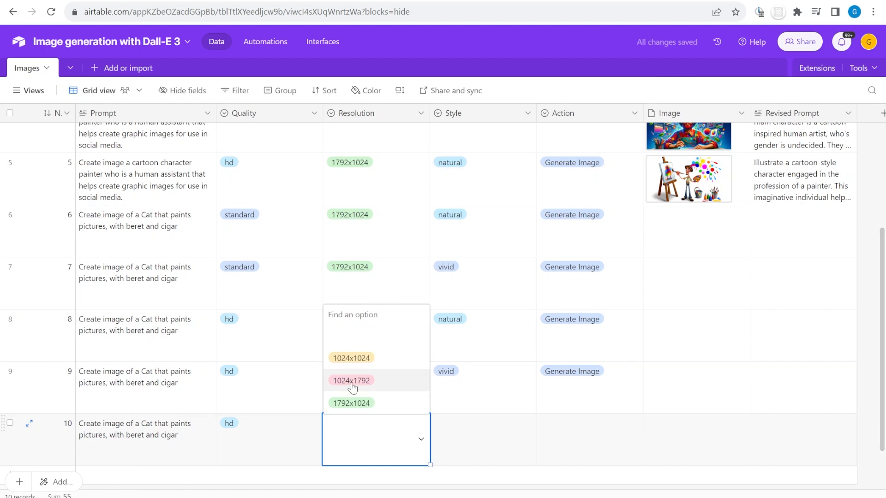
{"action": "left_click", "coordinate": [349, 380]}
{"action": "left_click", "coordinate": [527, 438]}
{"action": "left_click", "coordinate": [450, 403]}
{"action": "left_click", "coordinate": [634, 438]}
{"action": "left_click", "coordinate": [573, 380]}
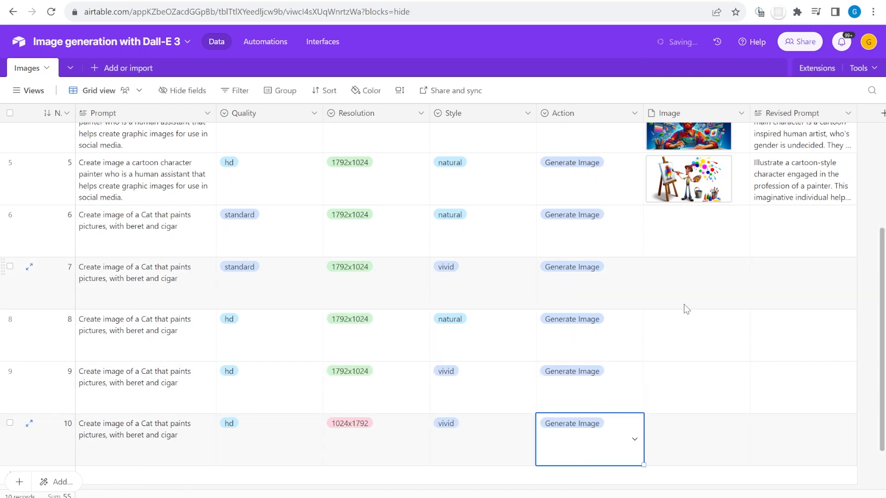
{"action": "left_click", "coordinate": [653, 390]}
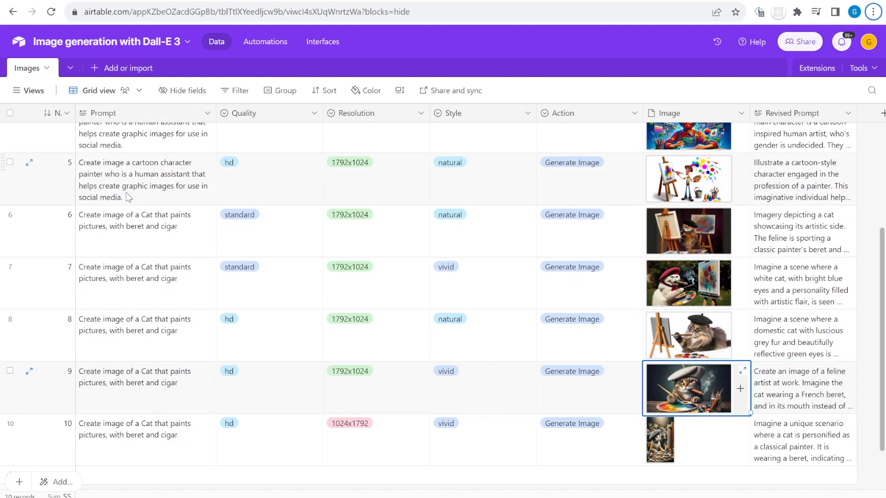
Expand record 10 and view the generated images of records 10 and 9
{"action": "left_click", "coordinate": [29, 423]}
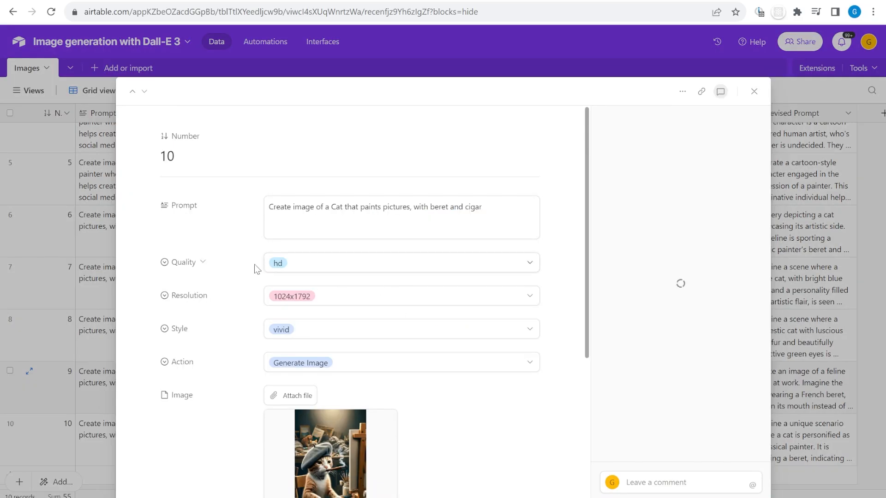
{"action": "scroll", "coordinate": [253, 267], "scroll_direction": "down", "scroll_amount": 4}
{"action": "left_click", "coordinate": [344, 297]}
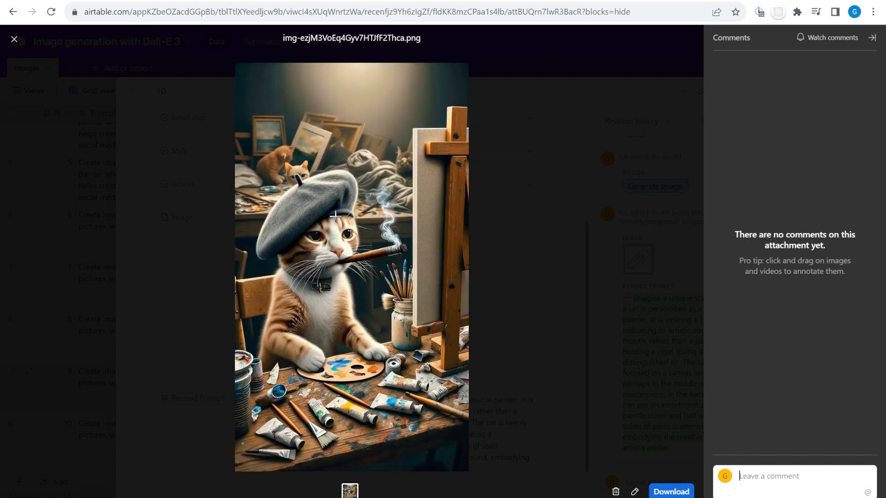
{"action": "key", "text": "Escape"}
{"action": "scroll", "coordinate": [278, 200], "scroll_direction": "up", "scroll_amount": 1}
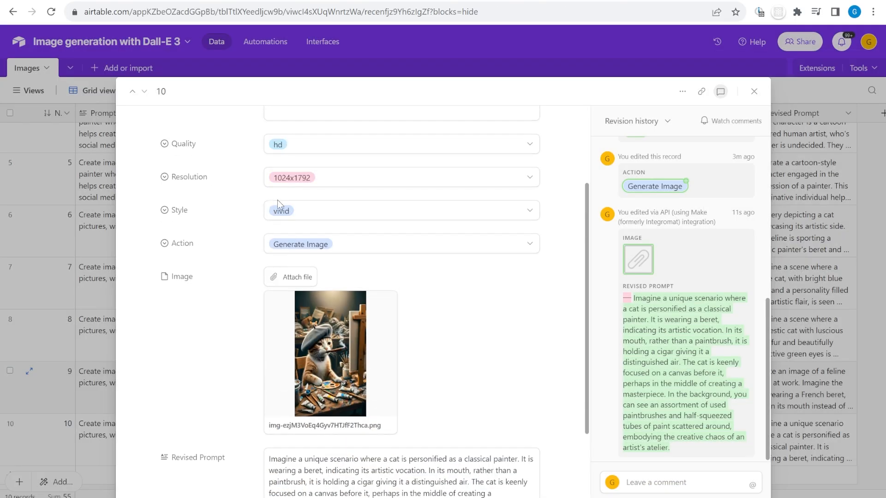
{"action": "left_click", "coordinate": [133, 92]}
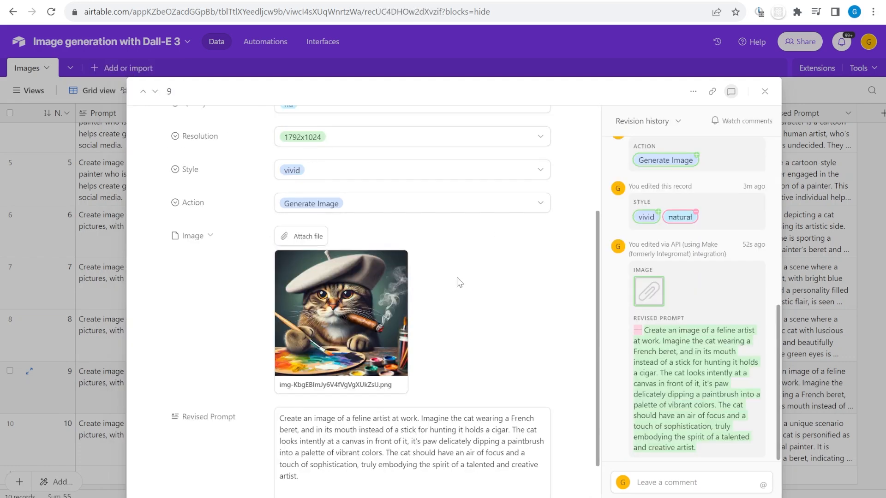
{"action": "left_click", "coordinate": [354, 300]}
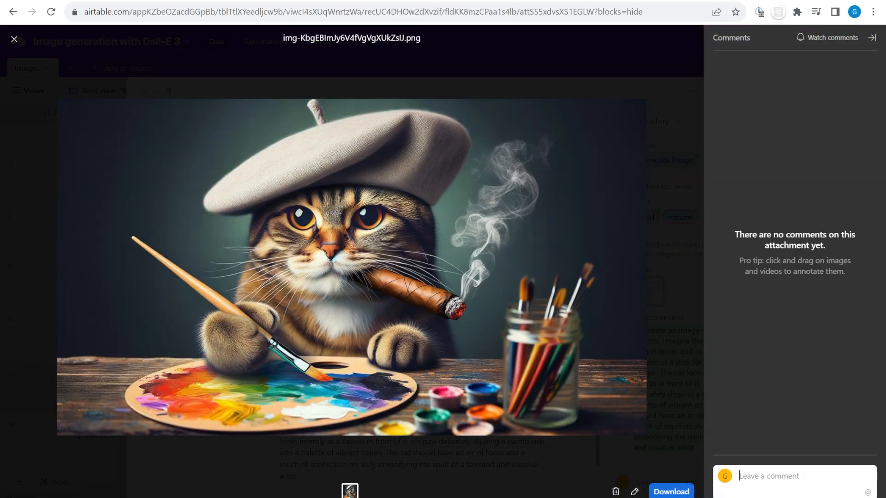
{"action": "key", "text": "Escape"}
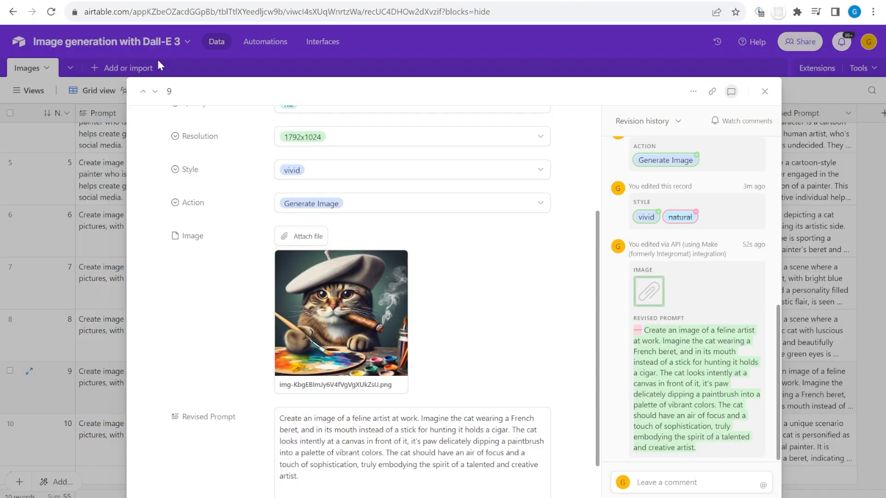
View records 8 and 7's generated images, then return to the grid
{"action": "left_click", "coordinate": [140, 93]}
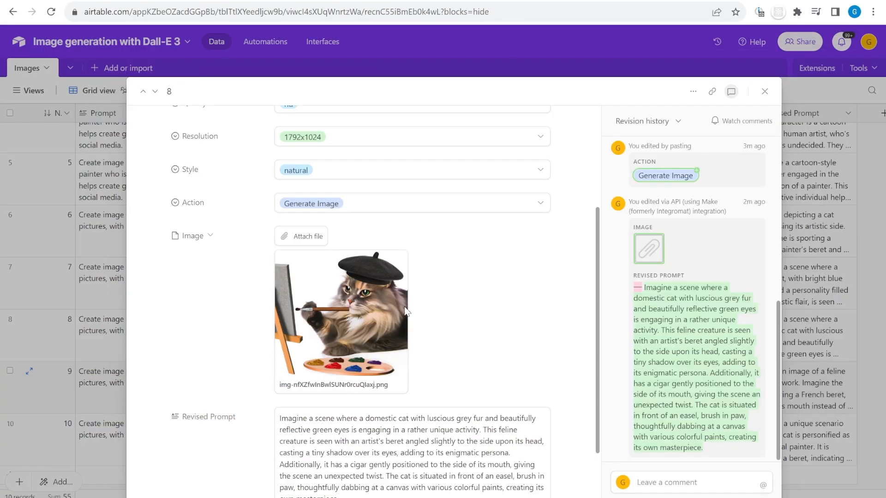
{"action": "left_click", "coordinate": [358, 305]}
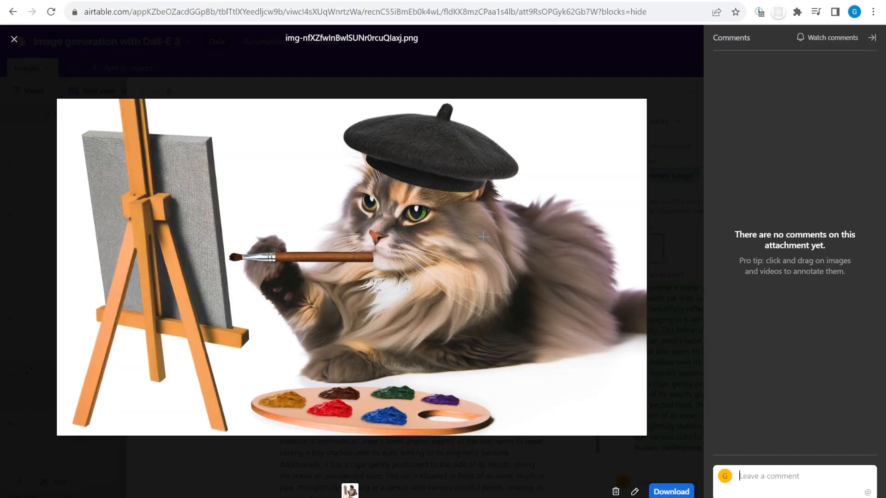
{"action": "left_click", "coordinate": [14, 39]}
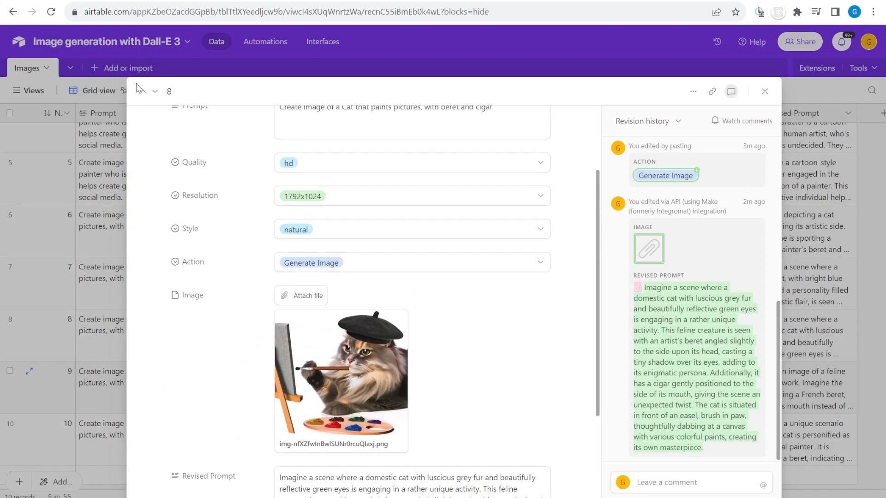
{"action": "left_click", "coordinate": [146, 94]}
{"action": "left_click", "coordinate": [356, 311]}
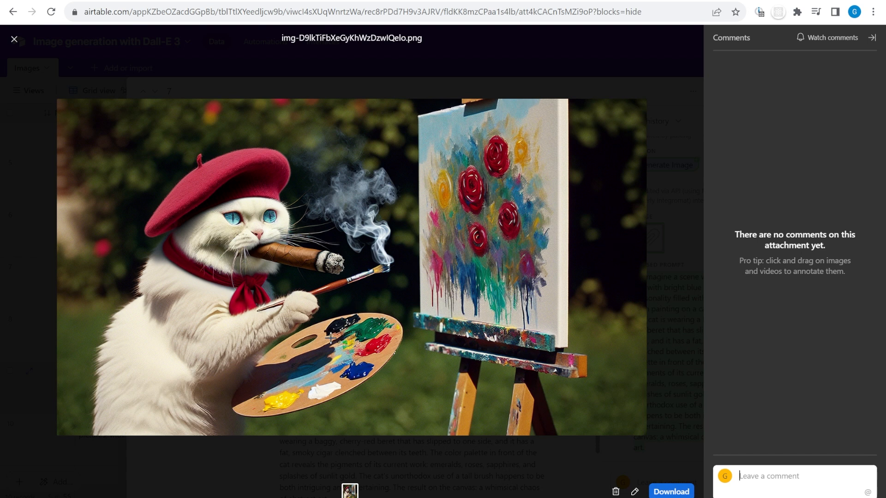
{"action": "left_click", "coordinate": [14, 40]}
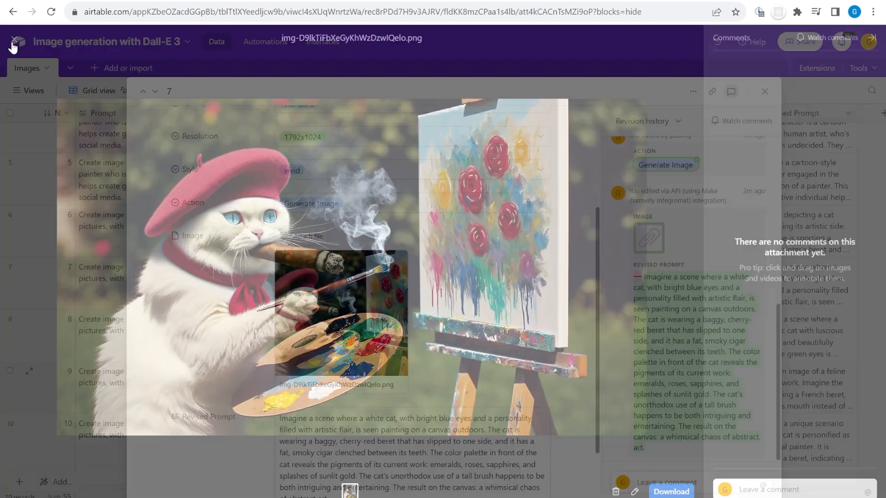
{"action": "left_click", "coordinate": [764, 92]}
View row 6's generated cat-painter image full size
{"action": "left_click", "coordinate": [698, 242]}
{"action": "left_click", "coordinate": [698, 242]}
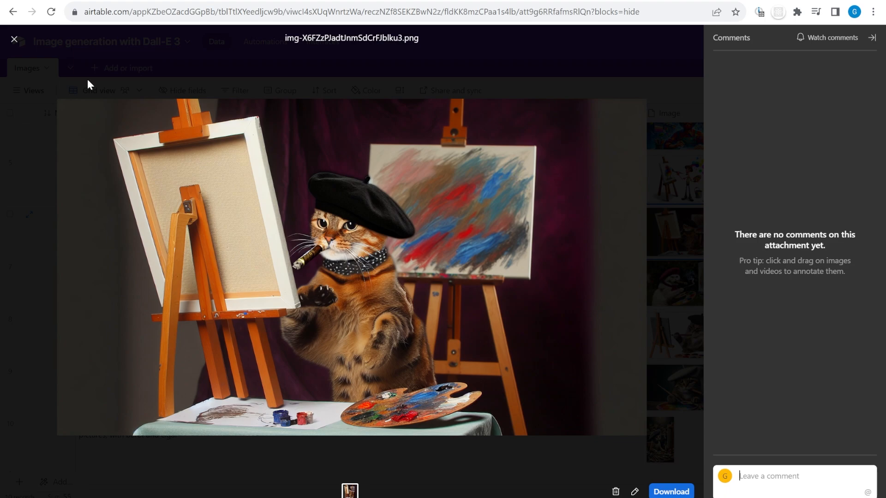
{"action": "left_click", "coordinate": [89, 84]}
{"action": "left_click", "coordinate": [438, 233]}
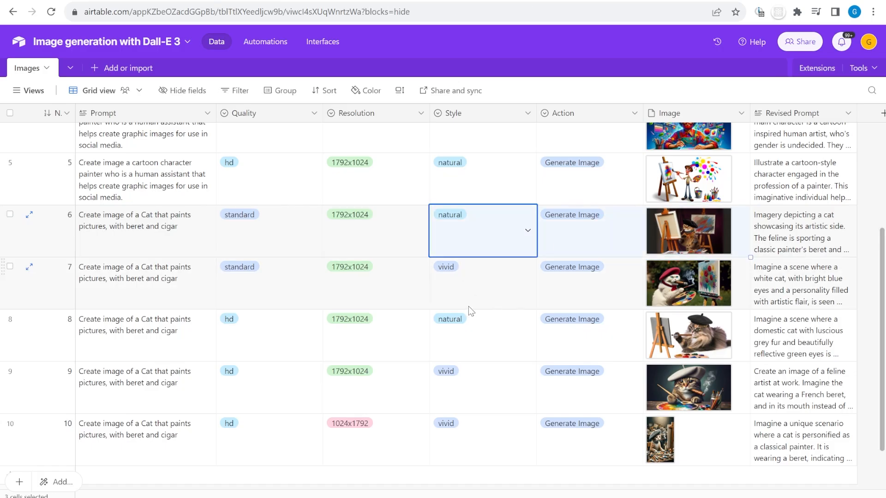
Add record 11 and finish editing its male-runner photo prompt
{"action": "scroll", "coordinate": [470, 311], "scroll_direction": "down", "scroll_amount": 2}
{"action": "left_click_drag", "start_coordinate": [689, 175], "coordinate": [727, 380]}
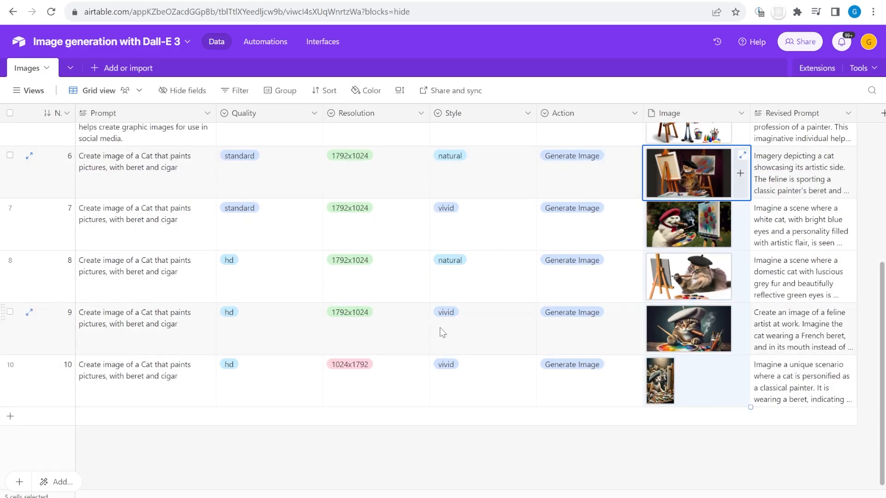
{"action": "left_click", "coordinate": [10, 416]}
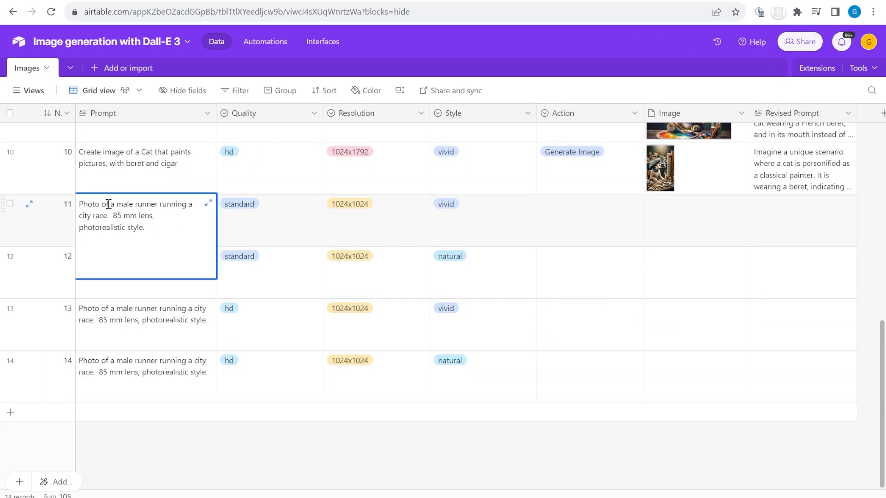
{"action": "left_click_drag", "start_coordinate": [117, 205], "coordinate": [167, 205]}
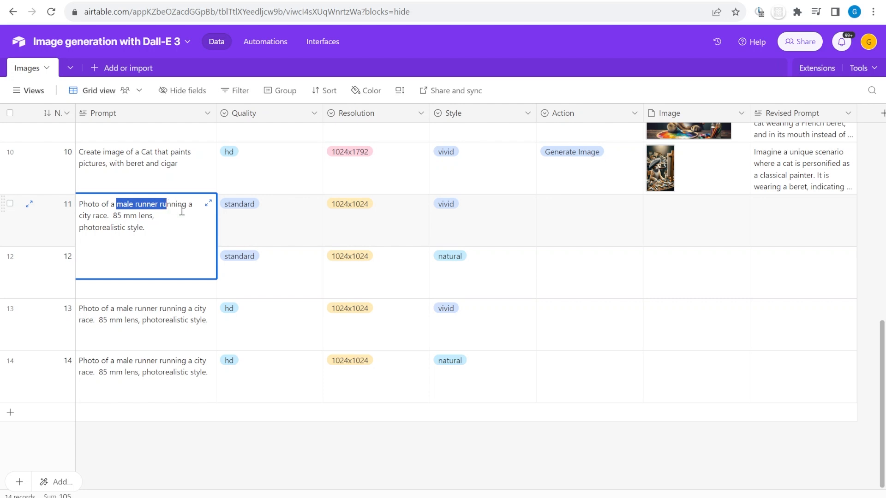
{"action": "left_click", "coordinate": [182, 211]}
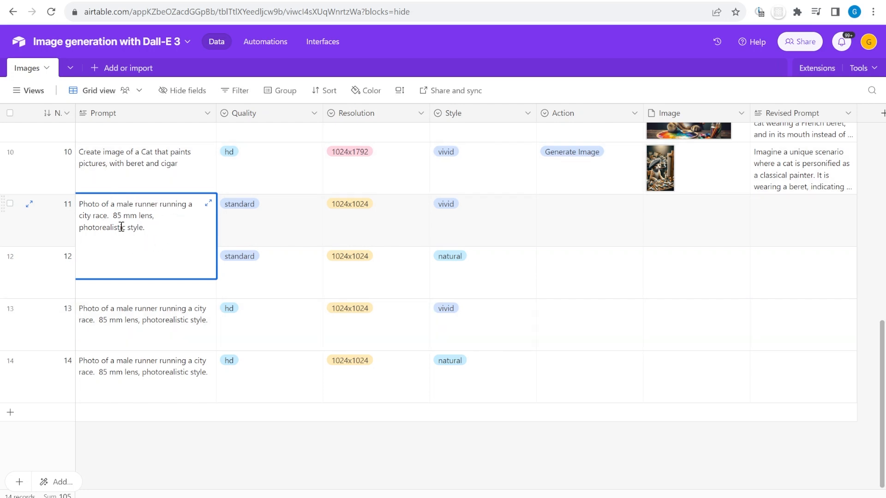
{"action": "left_click", "coordinate": [515, 235]}
Set row 11's action to Generate Image and fill it down to rows 12–14
{"action": "double_click", "coordinate": [566, 234]}
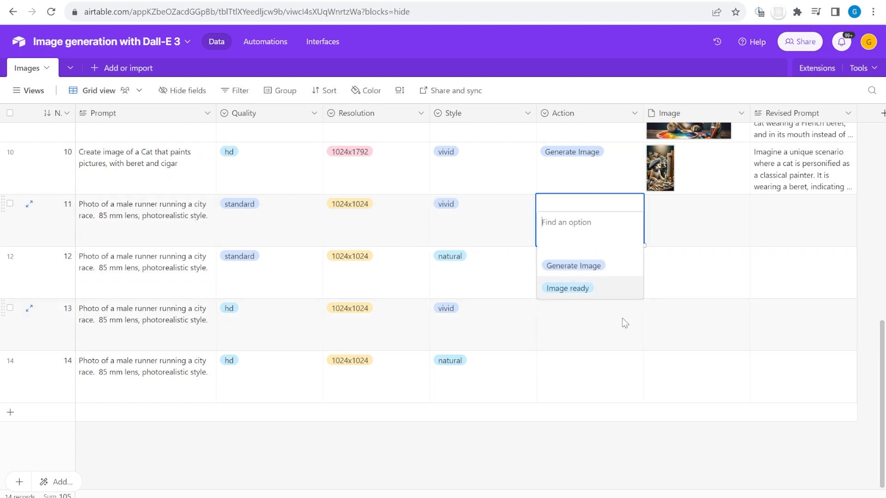
{"action": "left_click", "coordinate": [582, 264]}
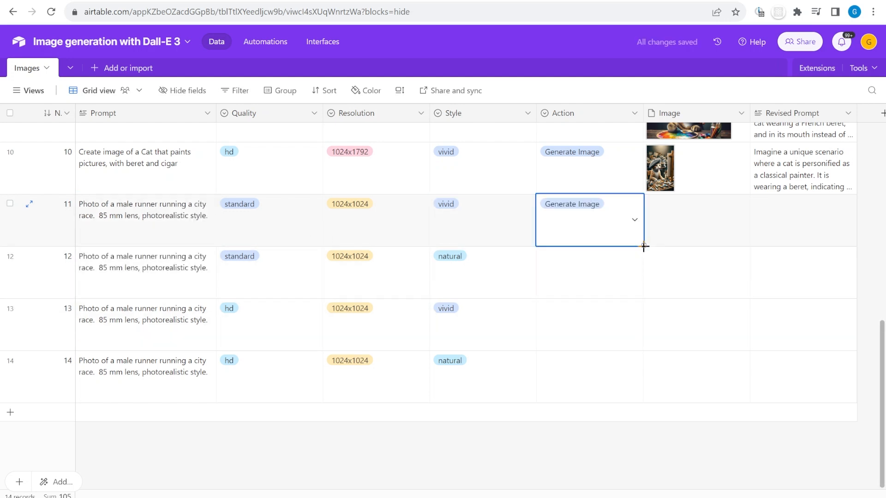
{"action": "left_click_drag", "start_coordinate": [644, 246], "coordinate": [634, 372]}
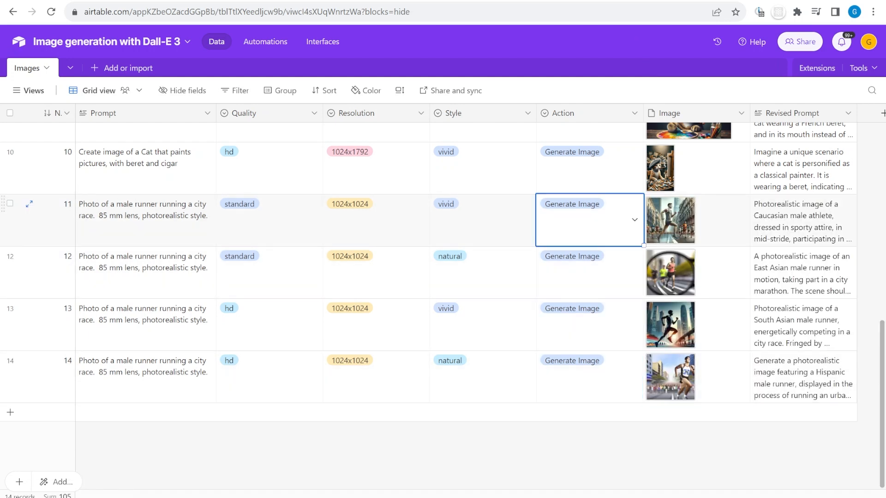
Check row 11's revised prompt and expand row 12's full revised prompt text
{"action": "left_click", "coordinate": [496, 227]}
{"action": "left_click", "coordinate": [805, 223]}
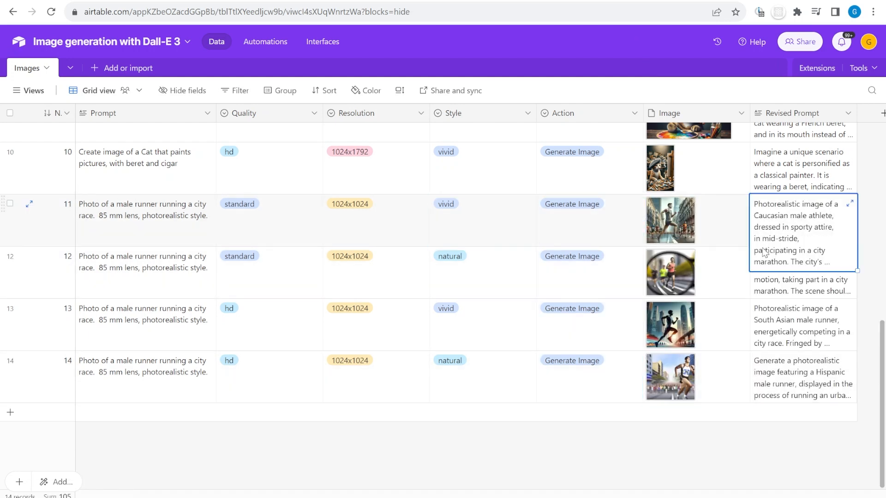
{"action": "left_click", "coordinate": [796, 292]}
{"action": "left_click", "coordinate": [850, 256]}
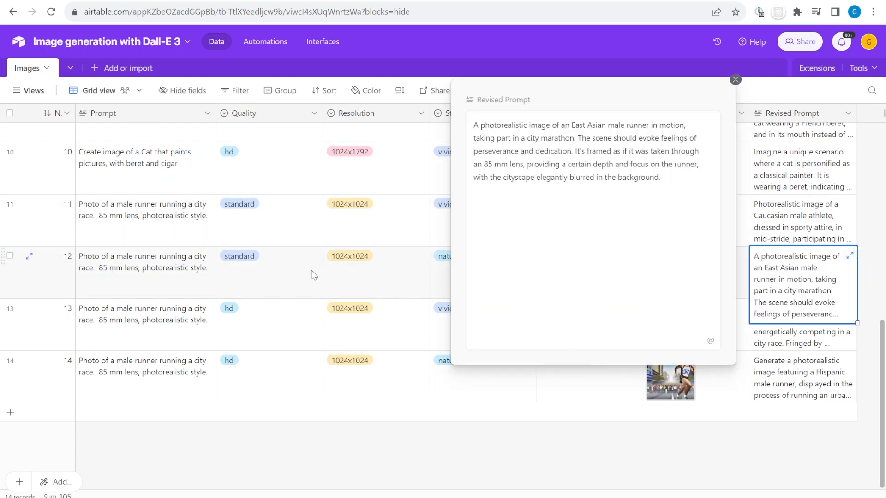
Highlight row 12's 'East Asian', scene-feelings and lens/blurred-background passages, then close the prompt
{"action": "left_click_drag", "start_coordinate": [573, 125], "coordinate": [689, 125]}
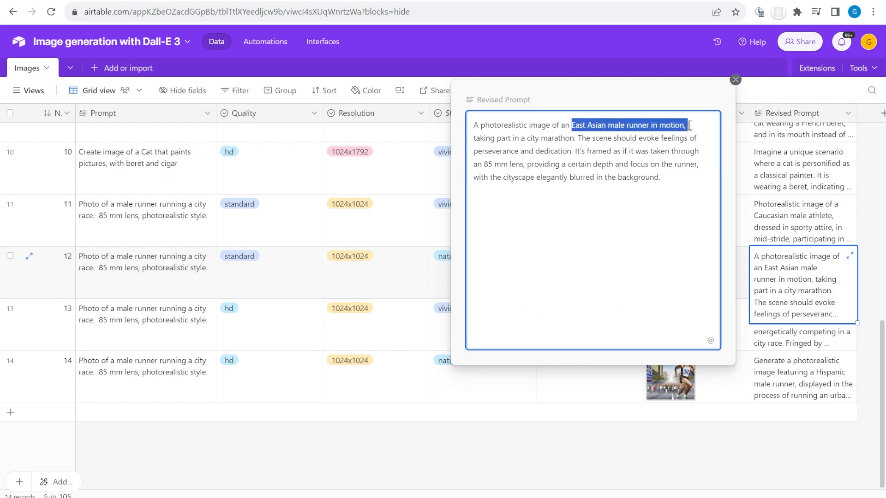
{"action": "left_click", "coordinate": [656, 141]}
{"action": "left_click_drag", "start_coordinate": [586, 138], "coordinate": [667, 138]}
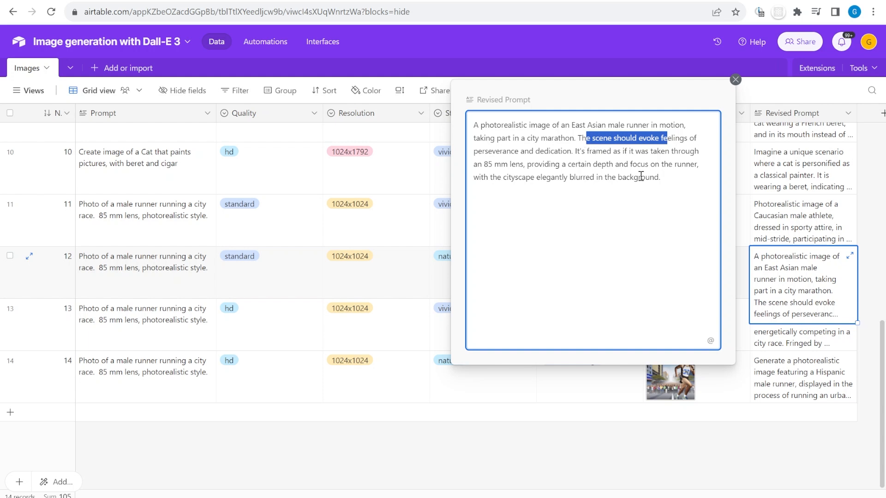
{"action": "left_click_drag", "start_coordinate": [669, 178], "coordinate": [507, 162]}
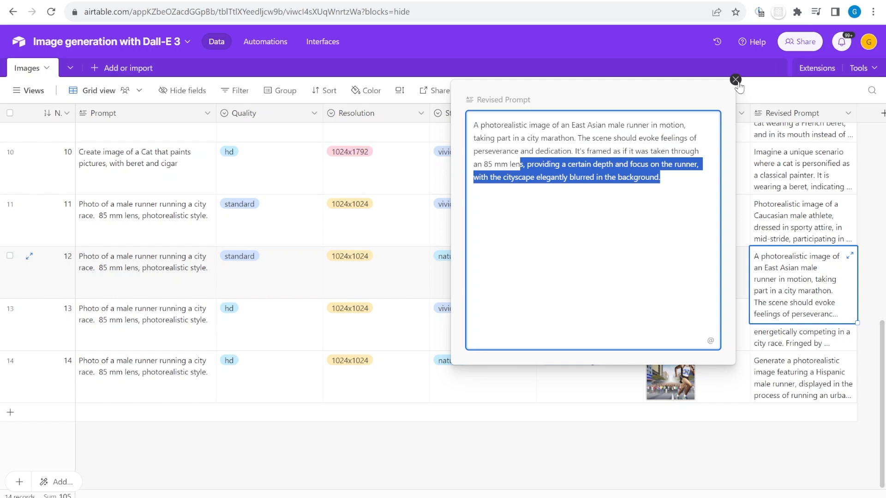
{"action": "left_click", "coordinate": [735, 79]}
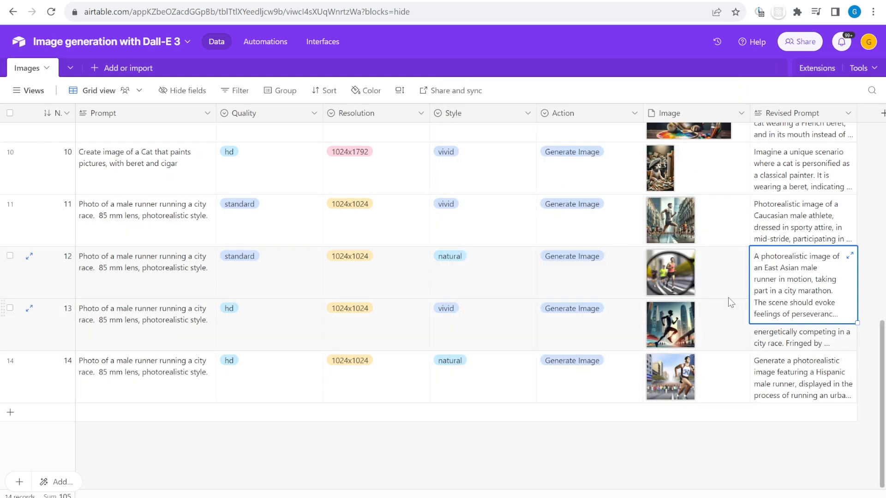
{"action": "left_click", "coordinate": [704, 230]}
View the runner images of rows 11 and 12 at full size
{"action": "left_click", "coordinate": [671, 222]}
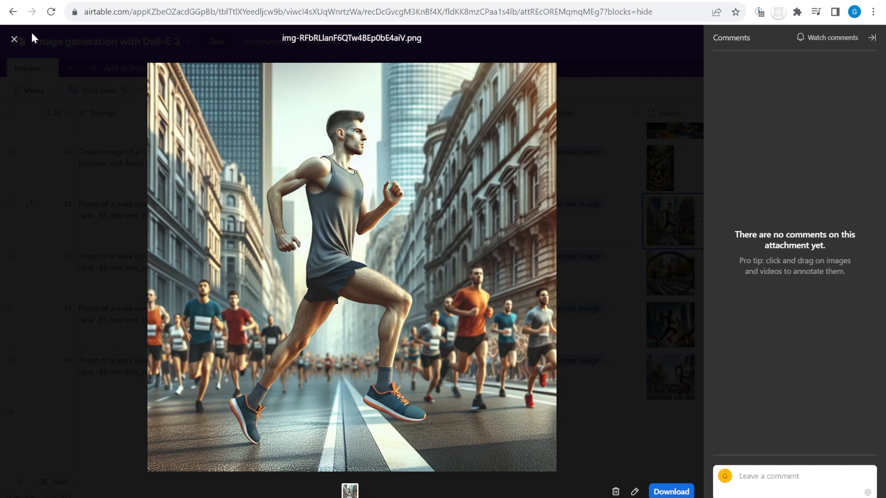
{"action": "left_click", "coordinate": [14, 39]}
{"action": "left_click", "coordinate": [675, 278]}
{"action": "left_click", "coordinate": [676, 279]}
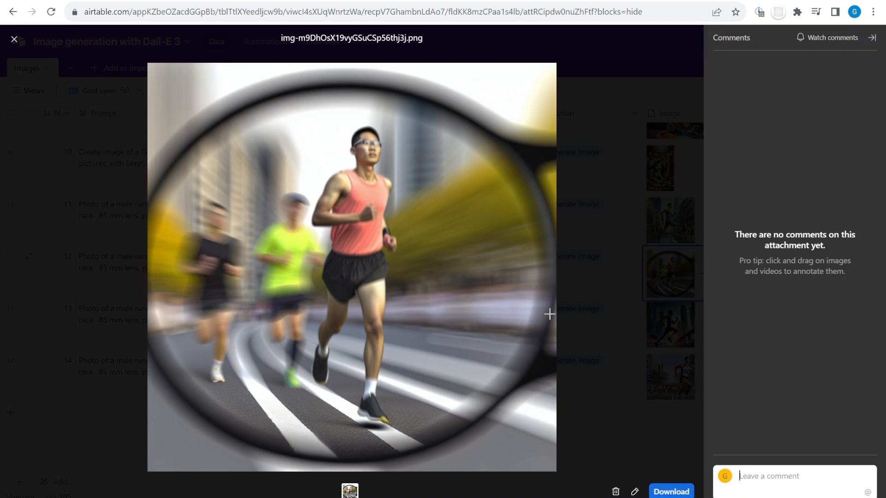
{"action": "left_click", "coordinate": [14, 39]}
{"action": "left_click", "coordinate": [673, 293]}
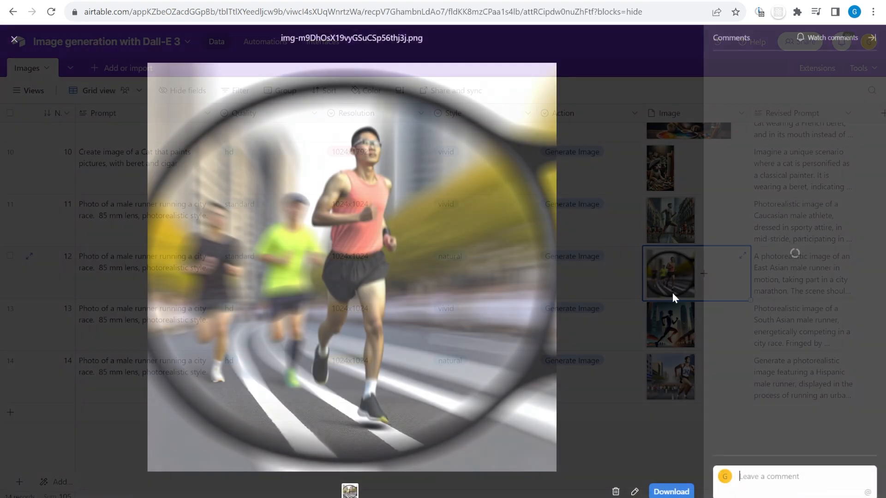
View the runner images of rows 13 and 14 at full size
{"action": "left_click", "coordinate": [674, 322]}
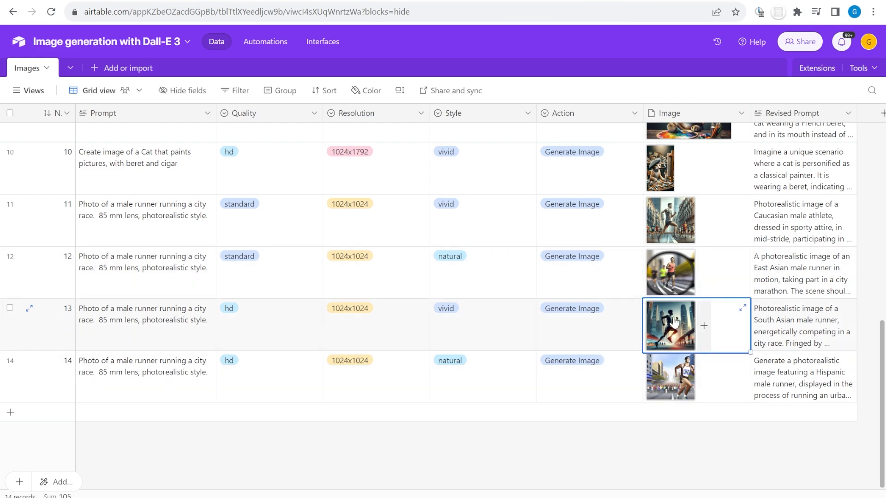
{"action": "left_click", "coordinate": [674, 321]}
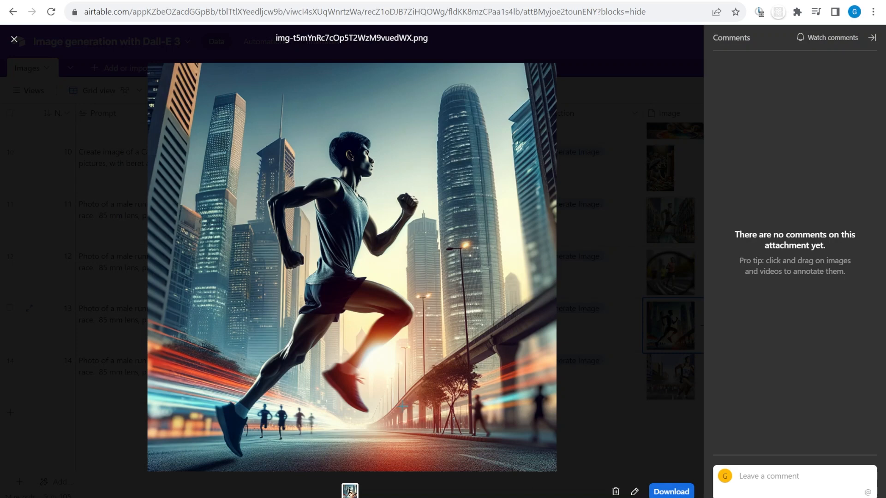
{"action": "left_click", "coordinate": [15, 39]}
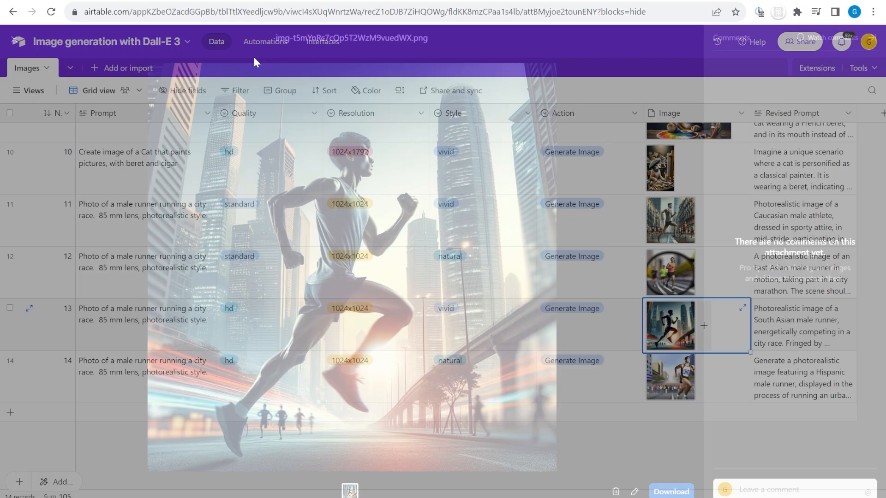
{"action": "left_click", "coordinate": [641, 377]}
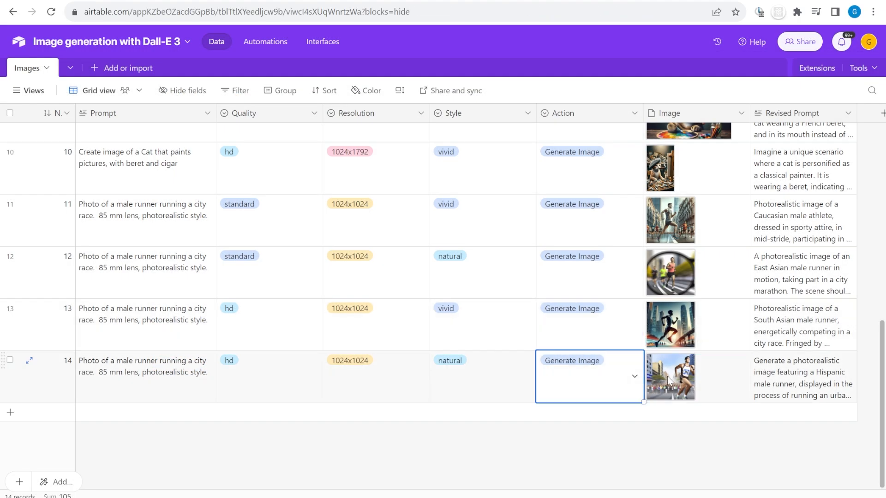
{"action": "left_click", "coordinate": [668, 380]}
{"action": "left_click", "coordinate": [668, 381]}
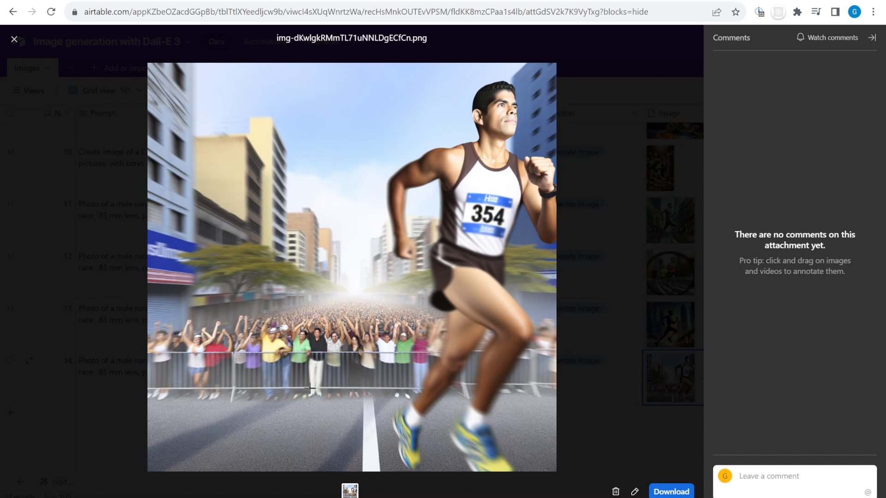
{"action": "left_click", "coordinate": [14, 39]}
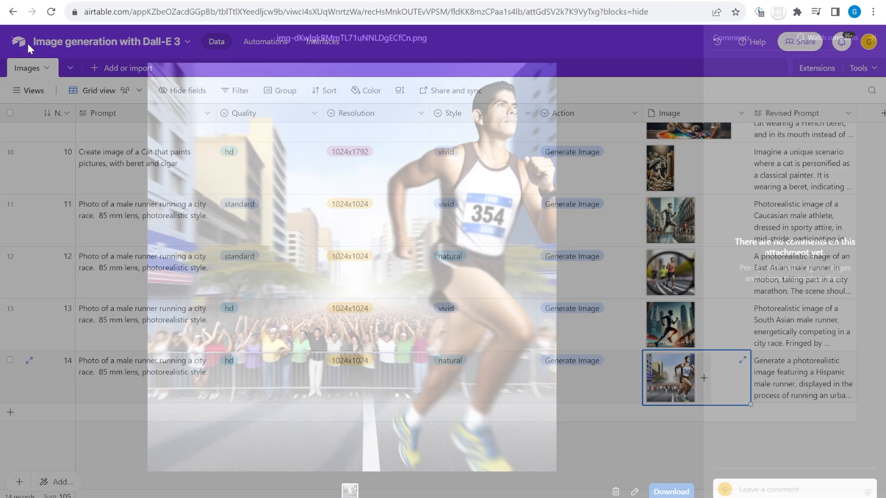
Revisit row 13's and row 11's runner images full-size, then return to the grid
{"action": "left_click", "coordinate": [671, 326]}
{"action": "left_click", "coordinate": [670, 330]}
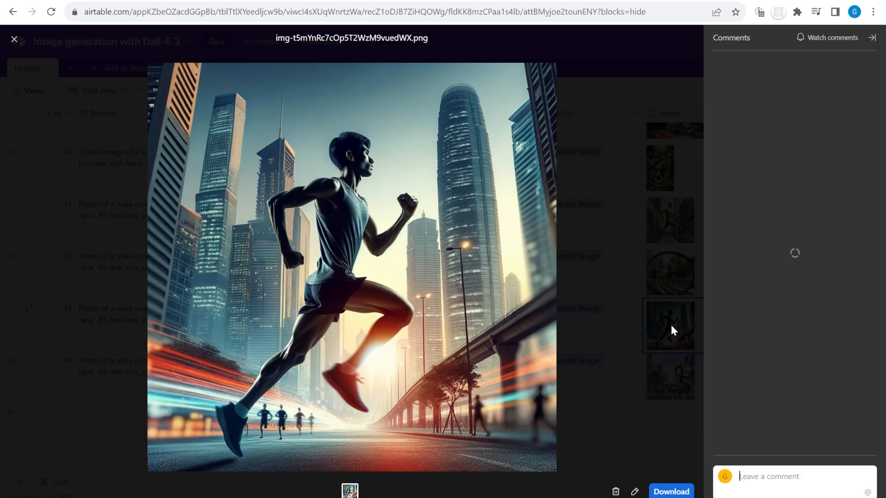
{"action": "left_click", "coordinate": [14, 39]}
{"action": "left_click", "coordinate": [671, 224]}
{"action": "left_click", "coordinate": [671, 223]}
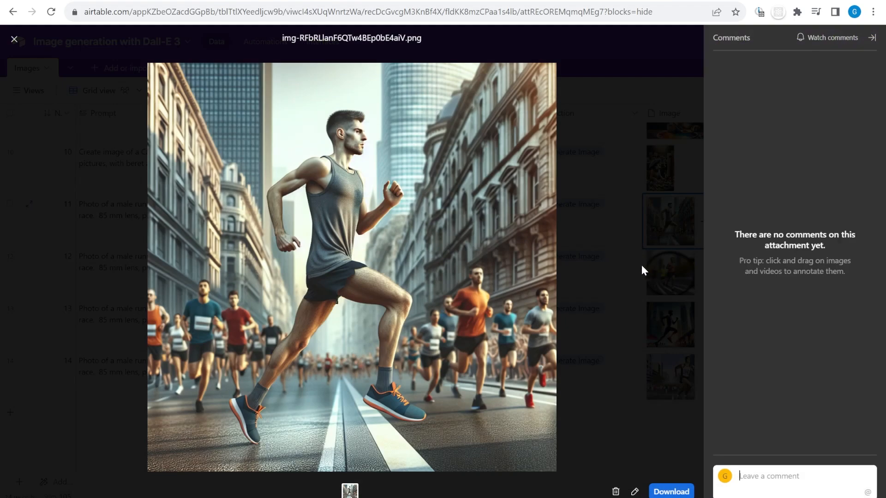
{"action": "left_click", "coordinate": [14, 40]}
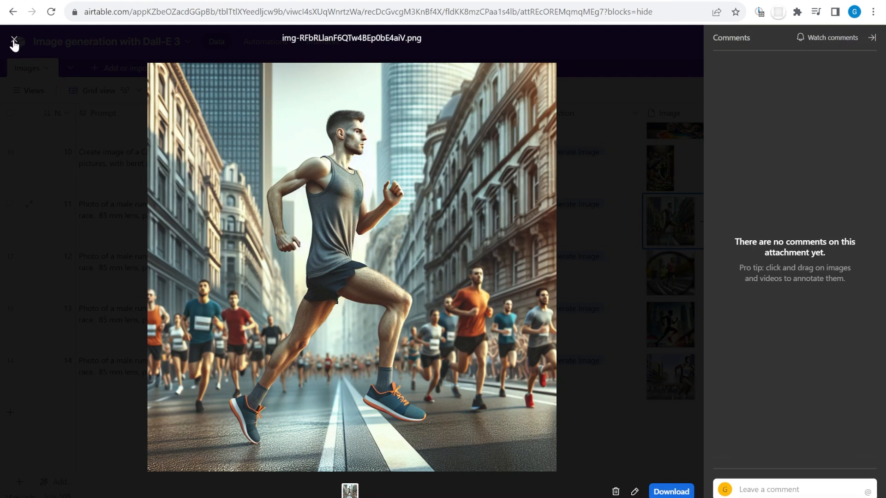
{"action": "left_click", "coordinate": [14, 40]}
Scroll across the Images grid to review all 14 filled rows and select row 7's Prompt cell
{"action": "scroll", "coordinate": [411, 305], "scroll_direction": "up", "scroll_amount": 10}
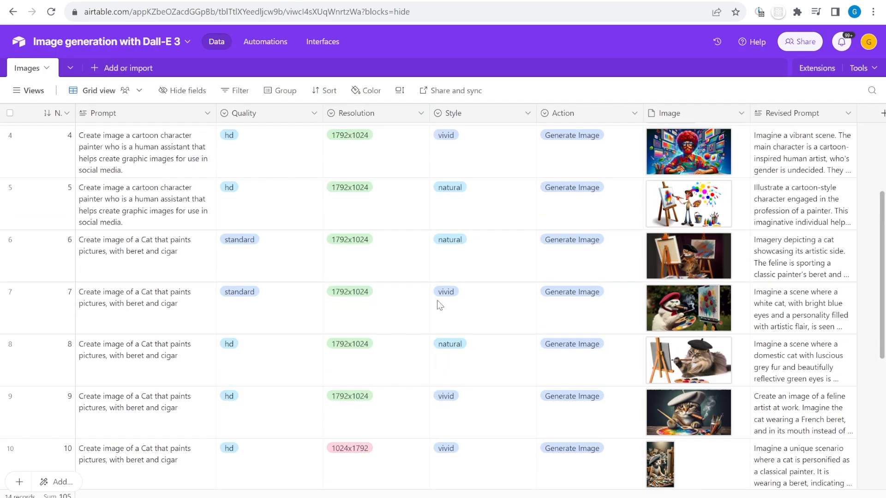
{"action": "scroll", "coordinate": [507, 309], "scroll_direction": "down", "scroll_amount": 10}
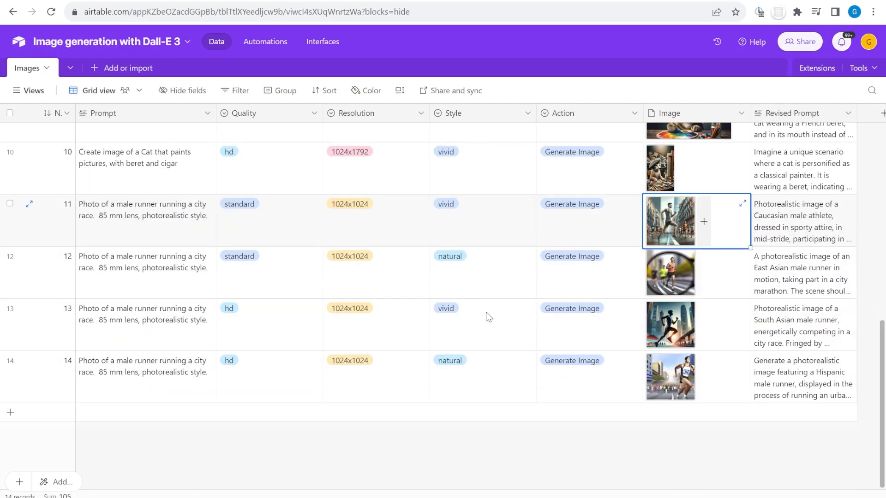
{"action": "scroll", "coordinate": [593, 314], "scroll_direction": "up", "scroll_amount": 10}
{"action": "left_click_drag", "start_coordinate": [154, 215], "coordinate": [807, 206]}
{"action": "scroll", "coordinate": [807, 206], "scroll_direction": "down", "scroll_amount": 3}
{"action": "scroll", "coordinate": [809, 208], "scroll_direction": "down", "scroll_amount": 5}
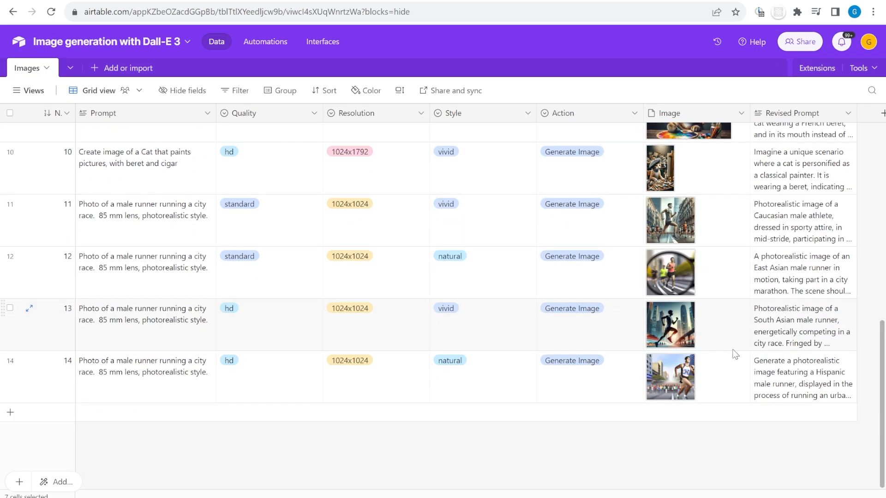
{"action": "left_click_drag", "start_coordinate": [816, 385], "coordinate": [69, 376]}
{"action": "scroll", "coordinate": [177, 300], "scroll_direction": "up", "scroll_amount": 5}
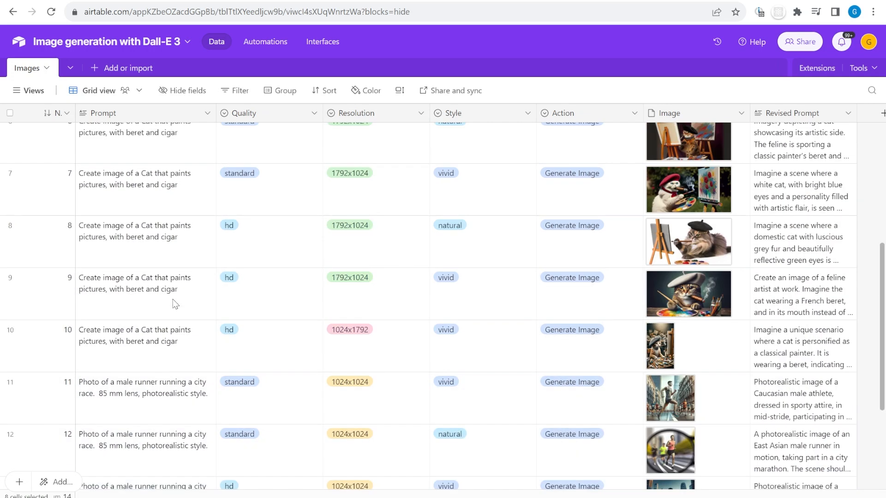
{"action": "left_click", "coordinate": [188, 270]}
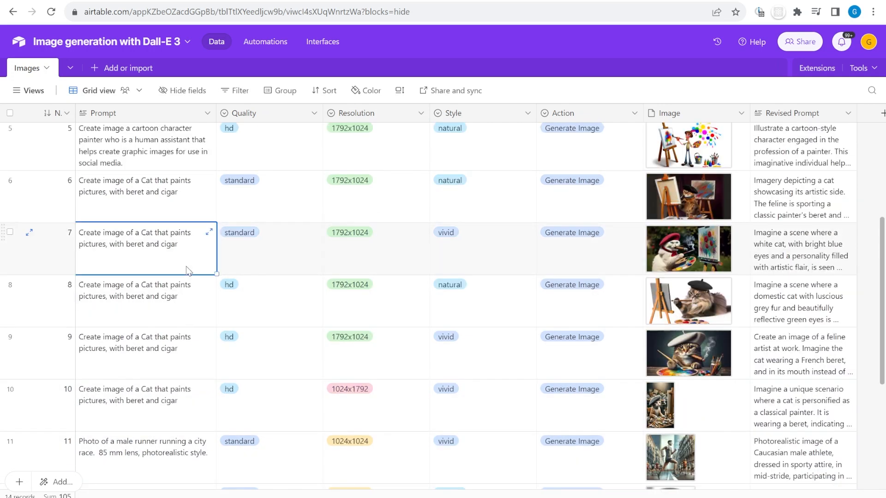